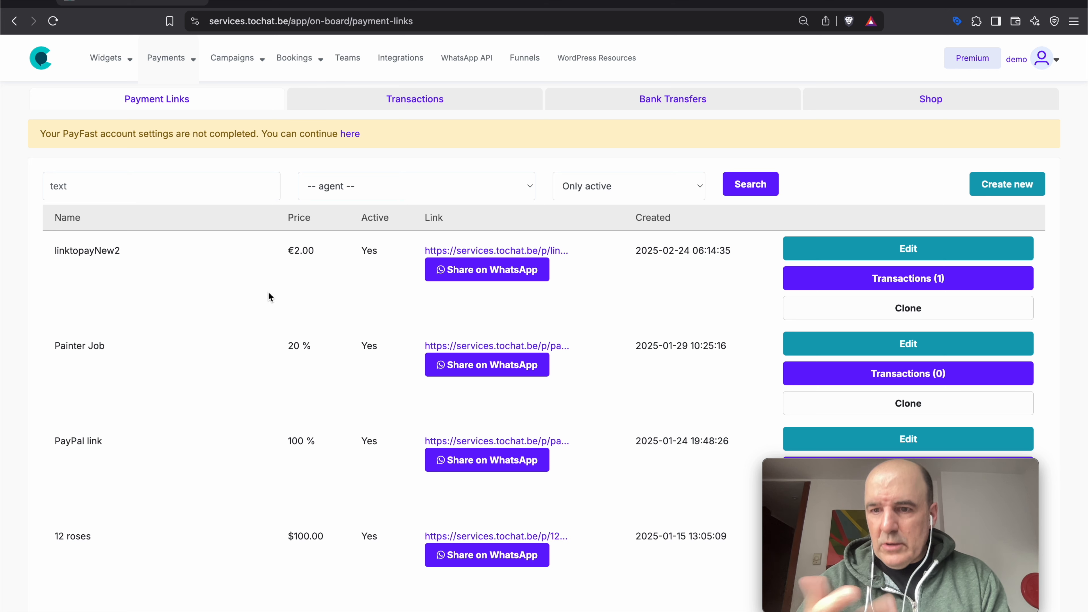
# - Open the UK Post Codes Validation widget's agent at its Form and booking settings
pyautogui.moveTo(112, 60)
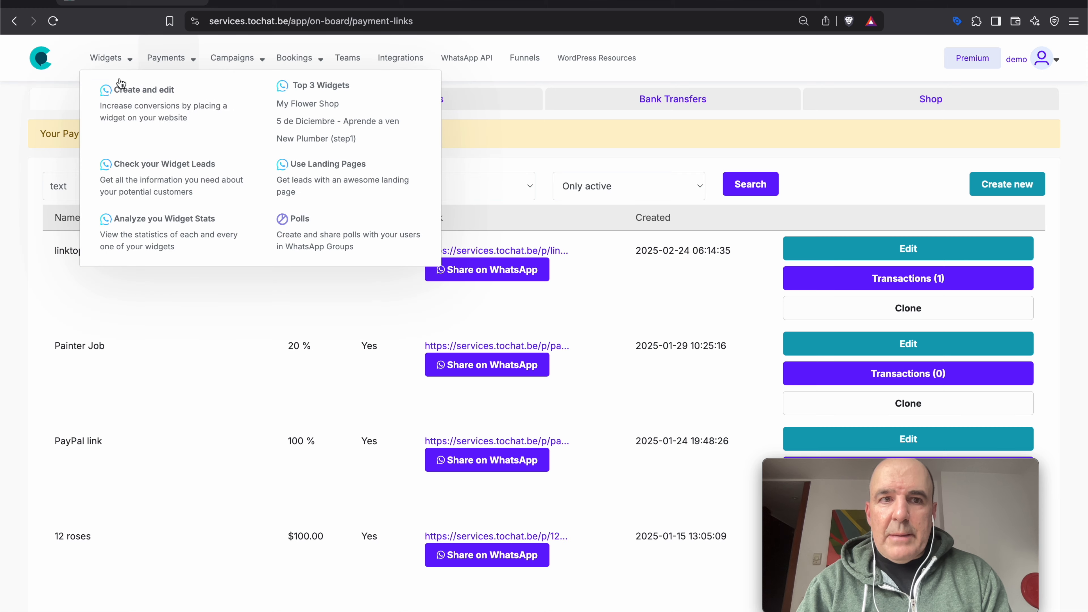
pyautogui.click(138, 104)
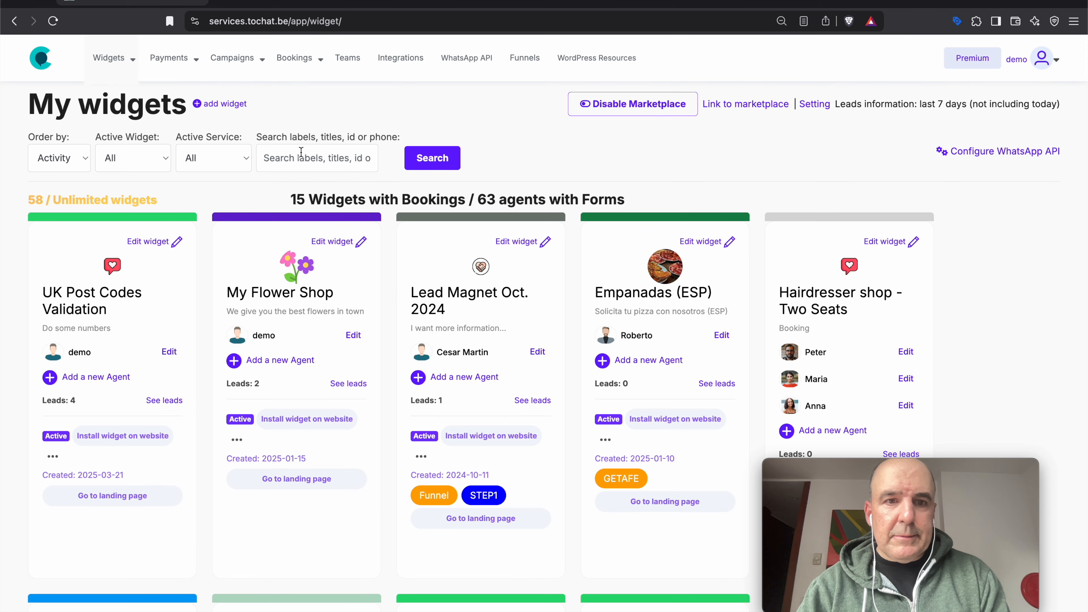
pyautogui.scroll(-8, 476, 323)
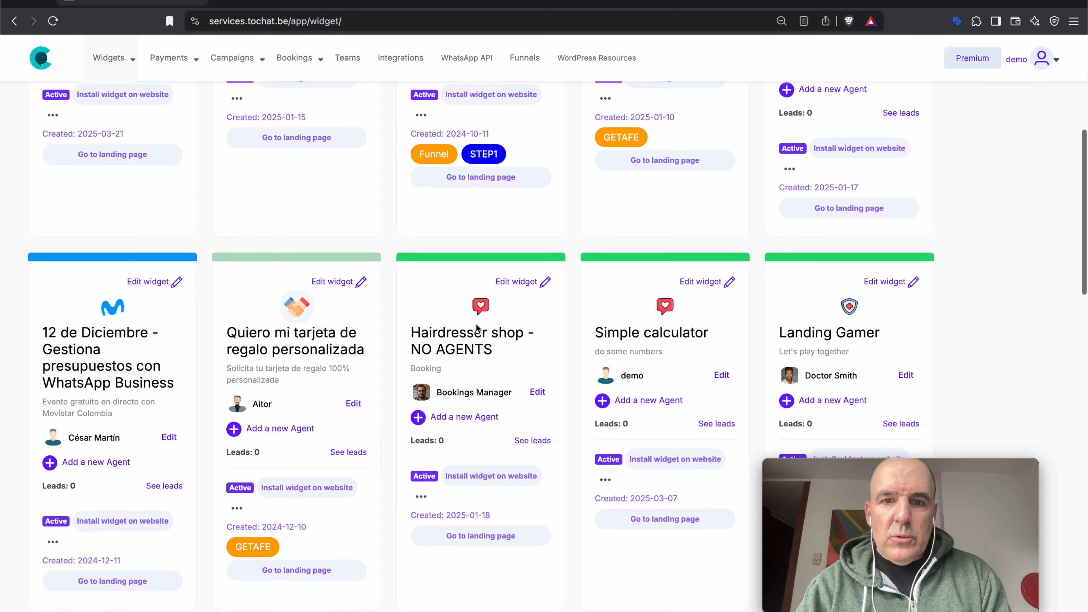
pyautogui.scroll(6, 476, 323)
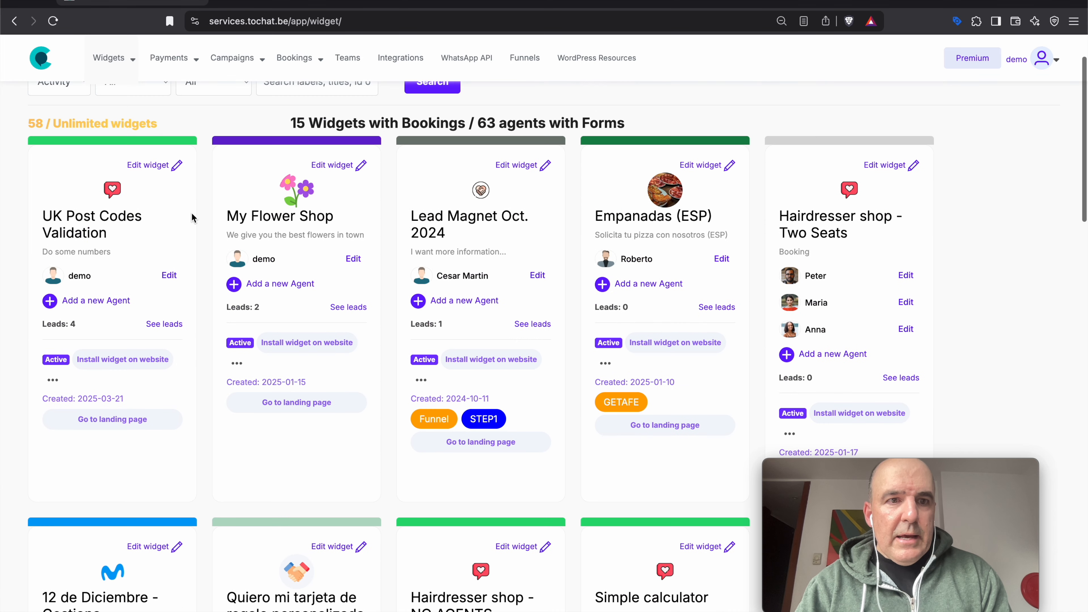
pyautogui.click(75, 216)
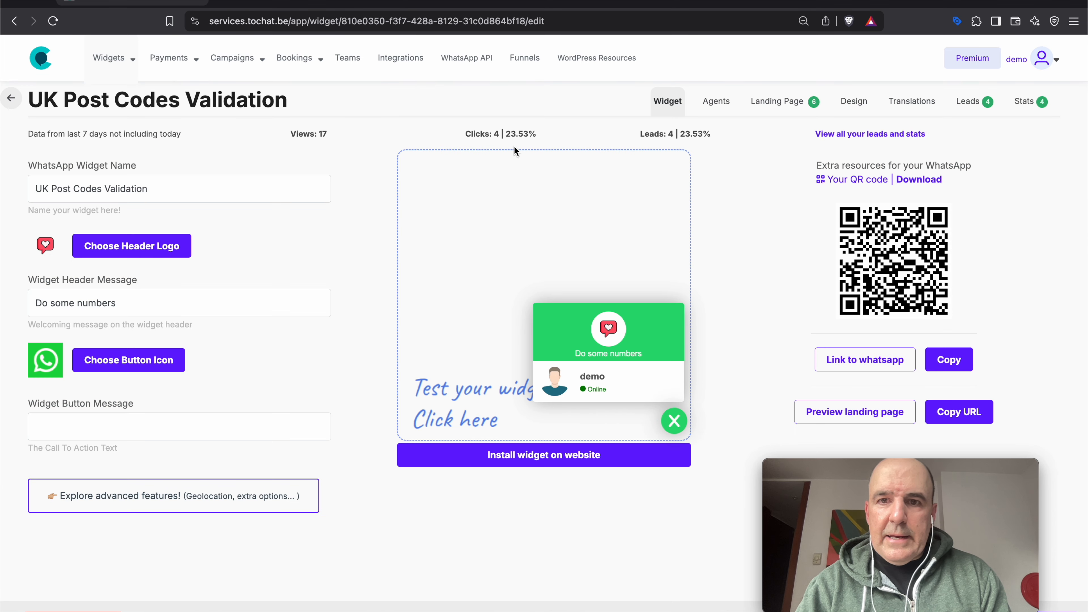
pyautogui.click(716, 103)
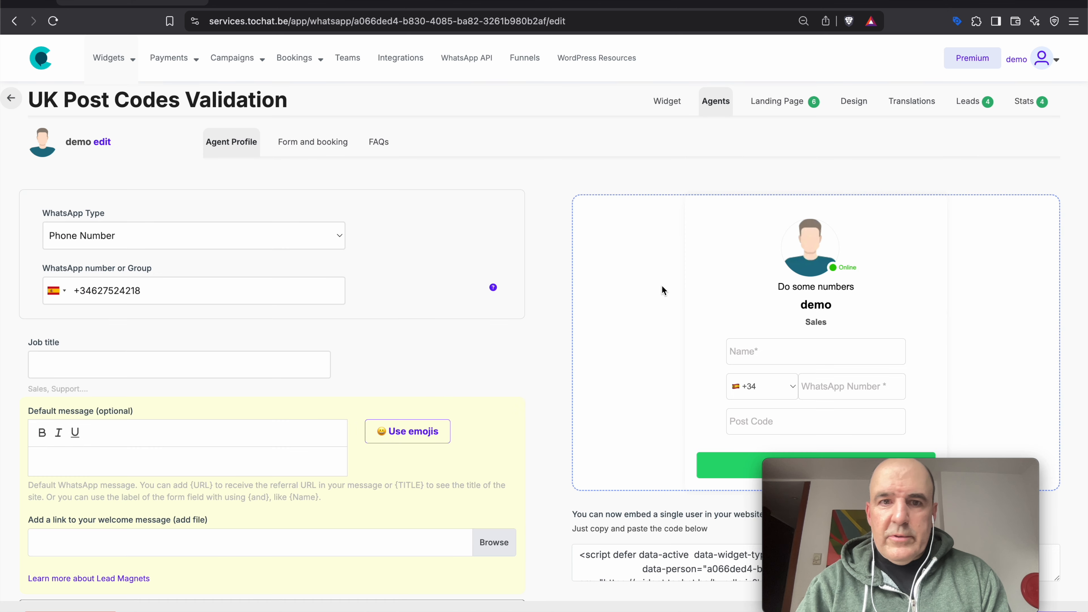
pyautogui.scroll(-1, 527, 230)
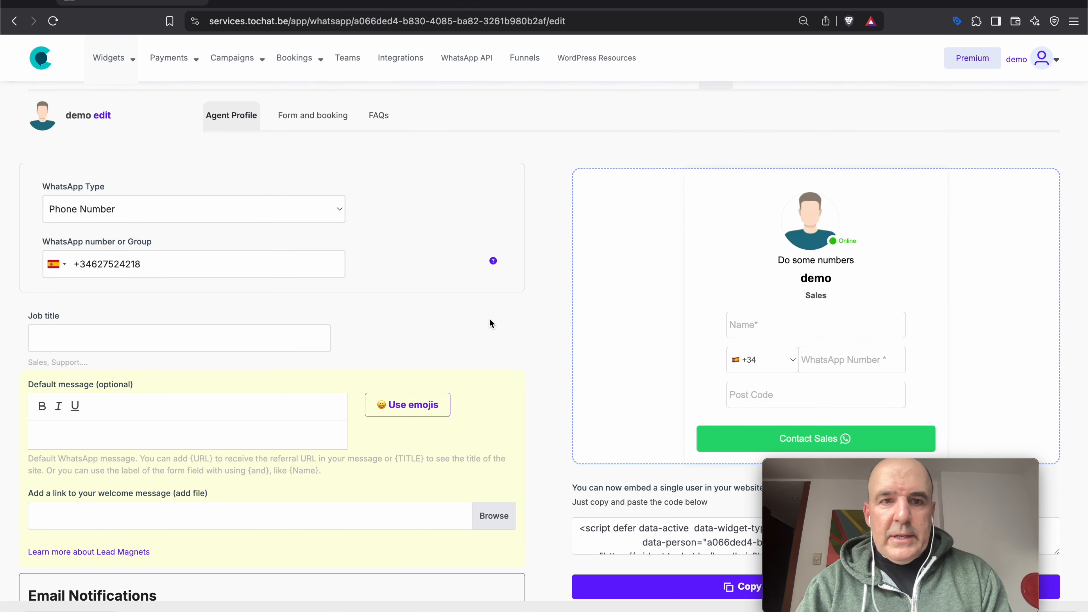
pyautogui.click(312, 114)
# - Add Form field 5 after the post-code field and label it 'How big is your house?'
pyautogui.scroll(-8, 443, 222)
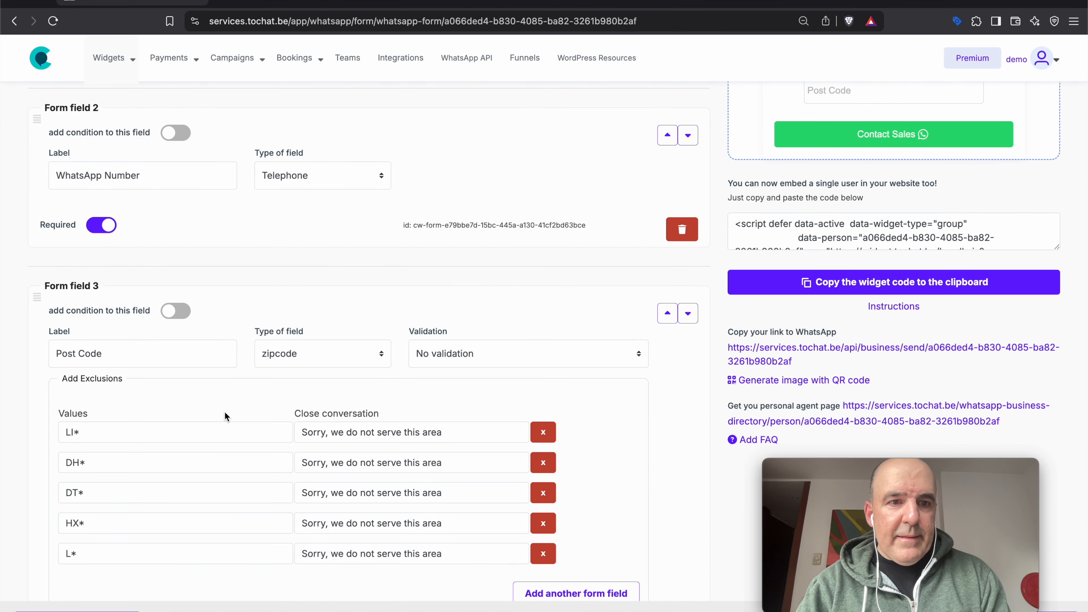
pyautogui.scroll(-5, 225, 411)
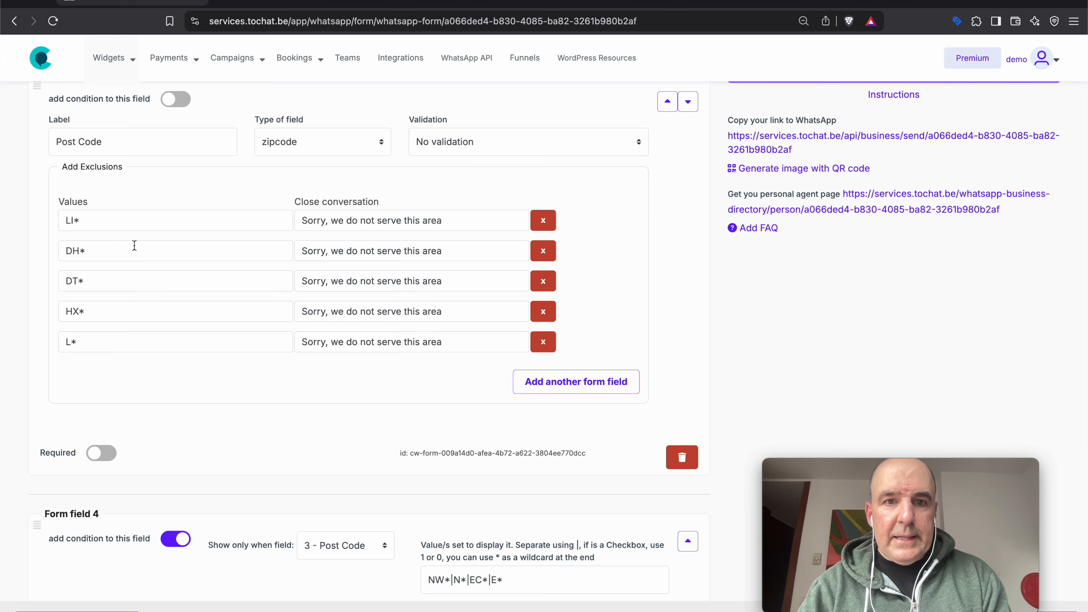
pyautogui.scroll(-8, 135, 245)
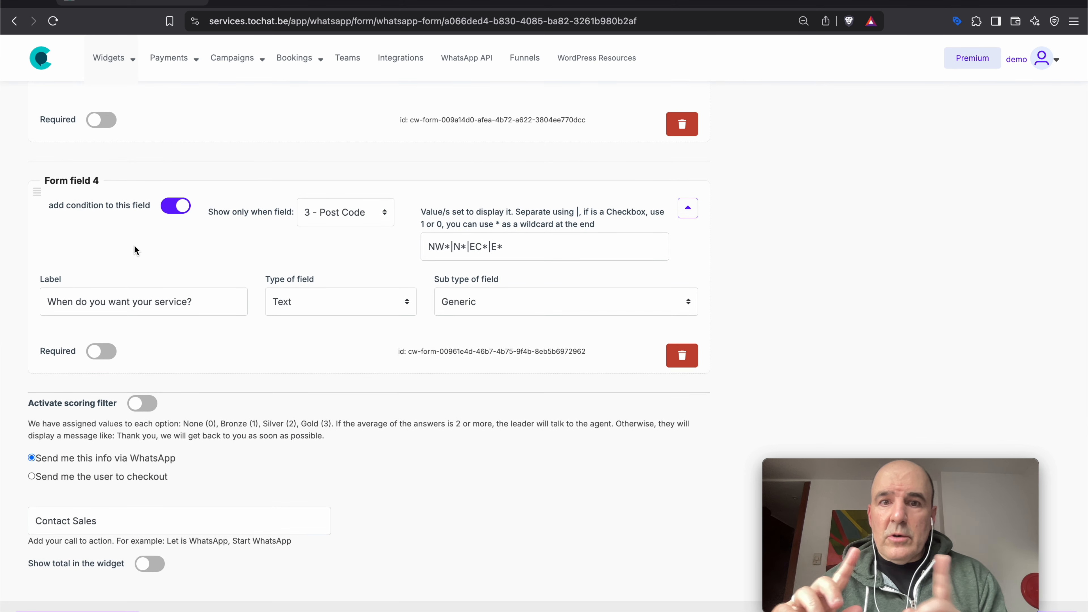
pyautogui.tripleClick(446, 245)
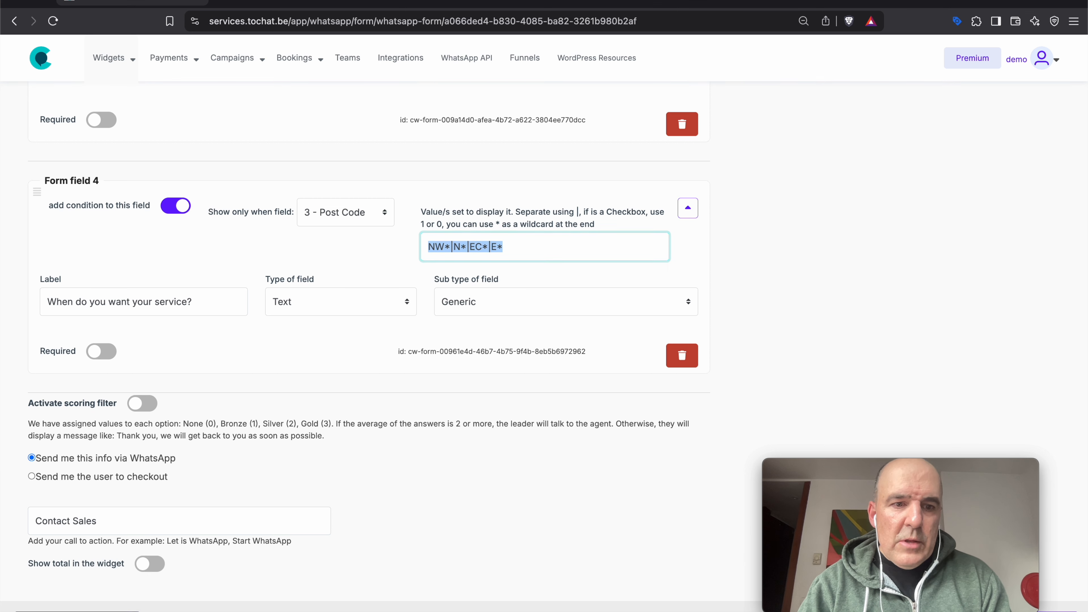
pyautogui.click(99, 610)
pyautogui.scroll(-2, 146, 420)
pyautogui.click(124, 399)
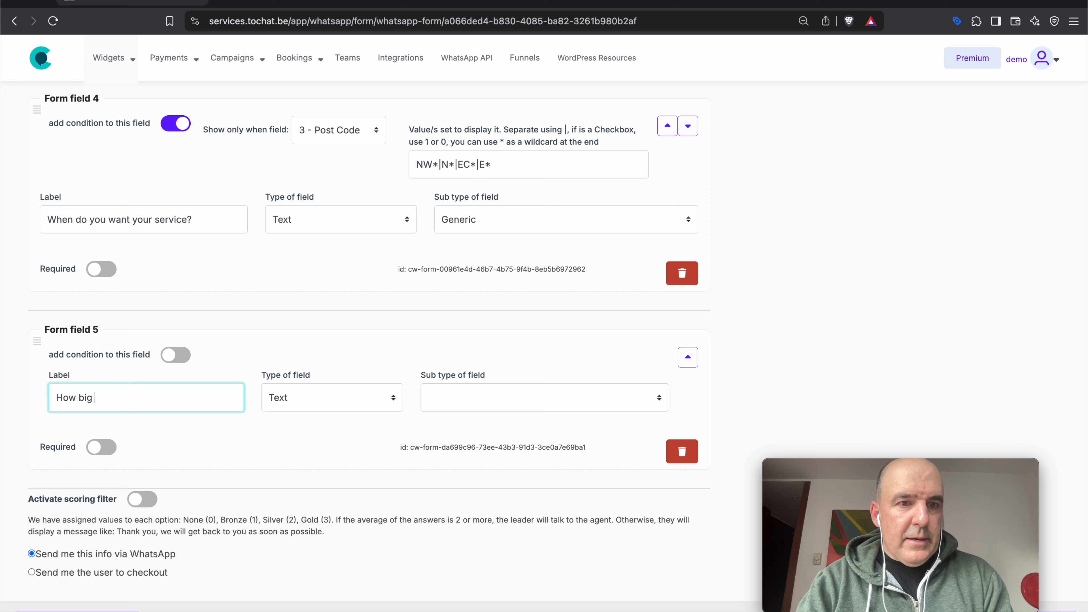
# - Make field 5 a Dropdown with Price, with first option 'Less than 100 square meters' at 100
pyautogui.click(287, 394)
pyautogui.click(302, 426)
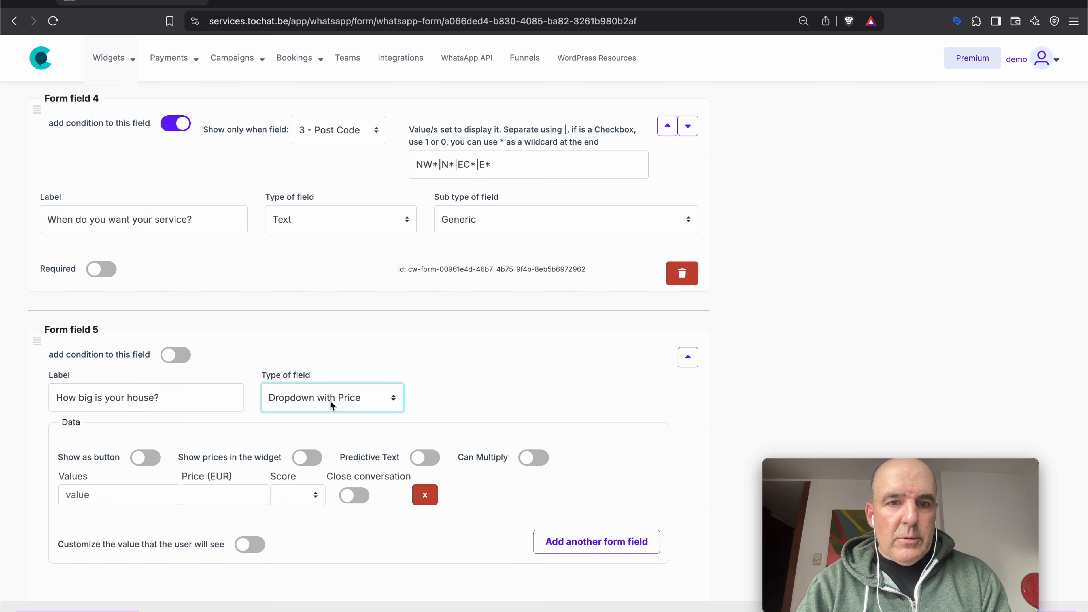
pyautogui.click(89, 494)
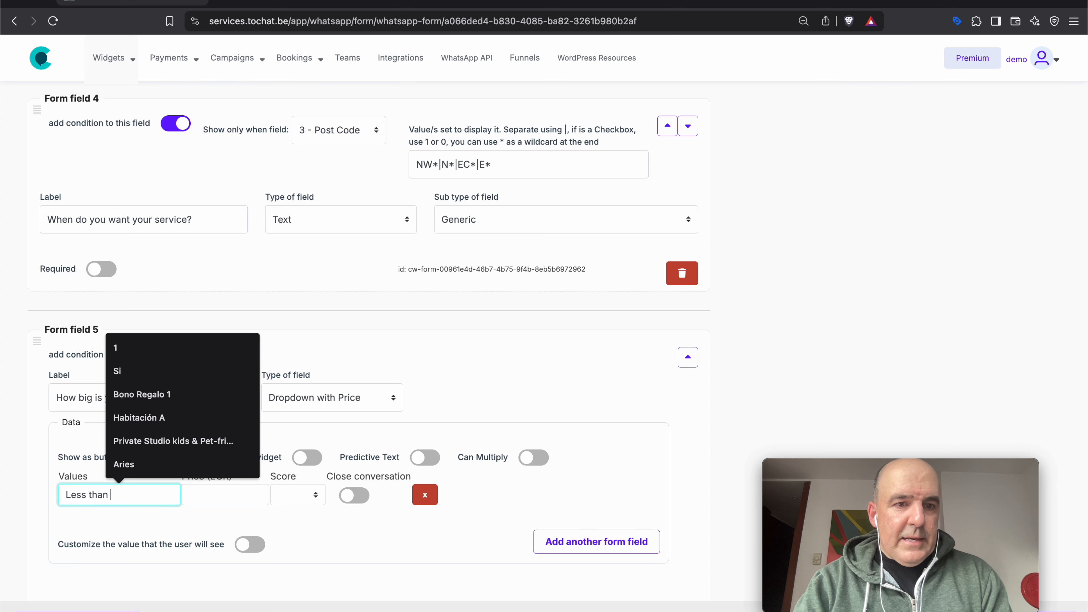
pyautogui.write('Less than 100 square meters')
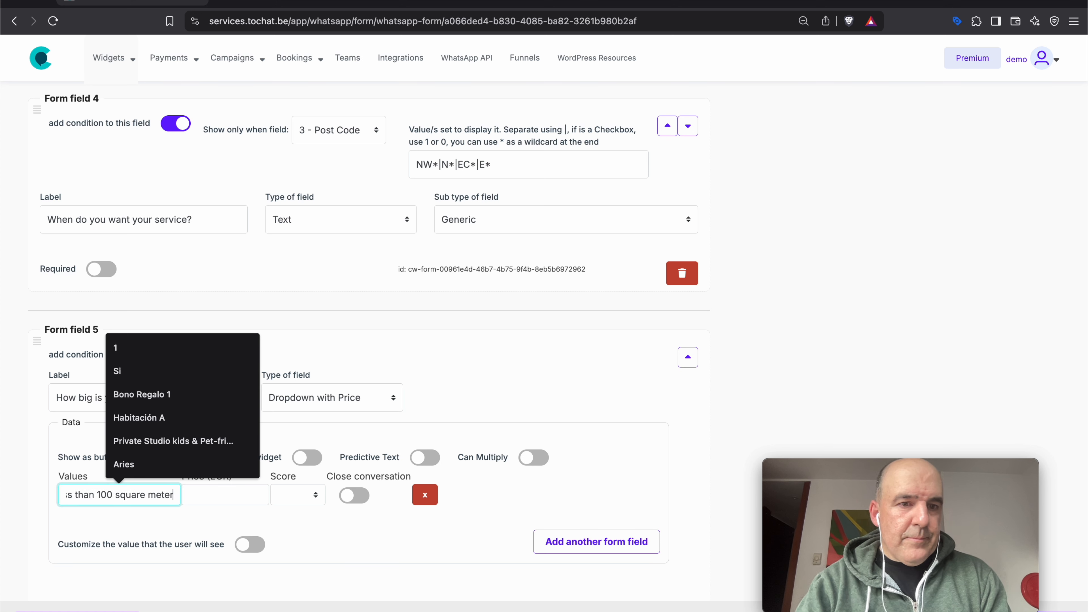
pyautogui.click(215, 501)
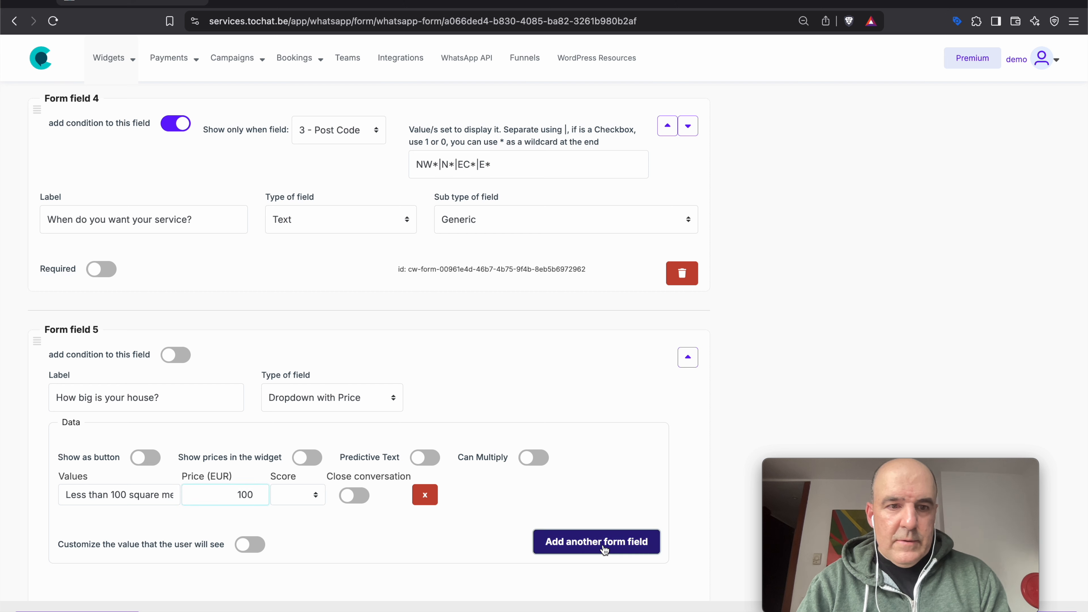
# - Add options 'From 100 to 300 square meters' at 200 and 'More than 300' at 300
pyautogui.click(595, 538)
pyautogui.click(160, 523)
pyautogui.write('From 100 to ')
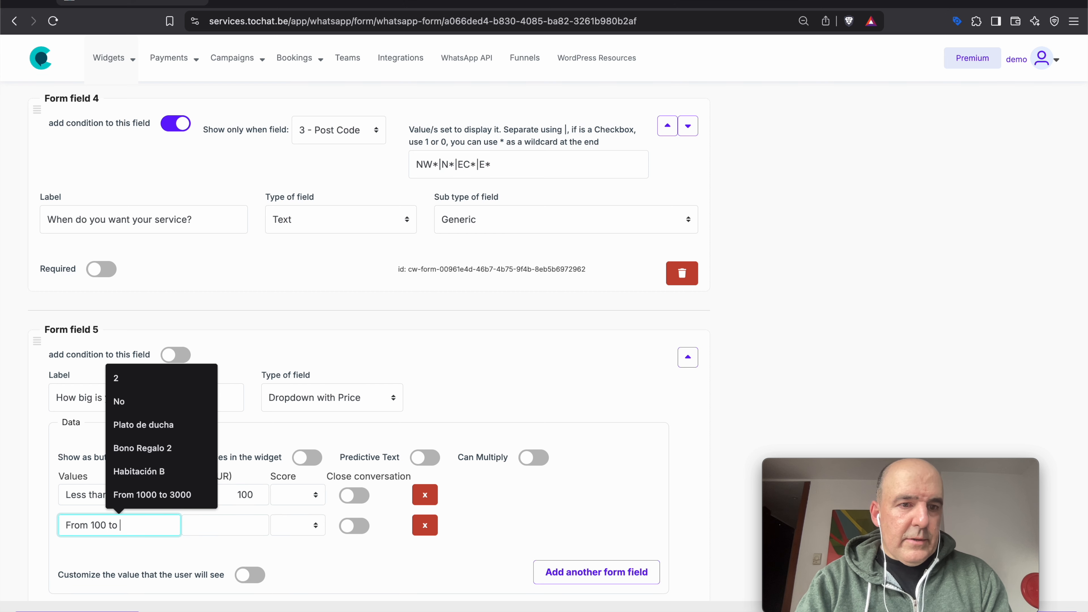
pyautogui.write('300 square meters')
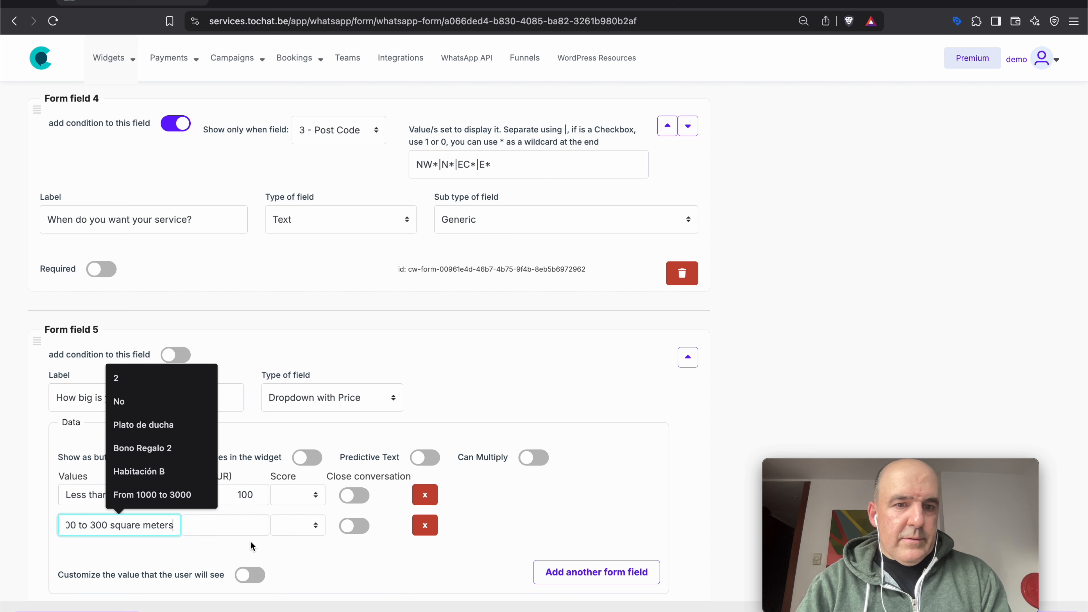
pyautogui.press('Tab')
pyautogui.write('200')
pyautogui.click(608, 576)
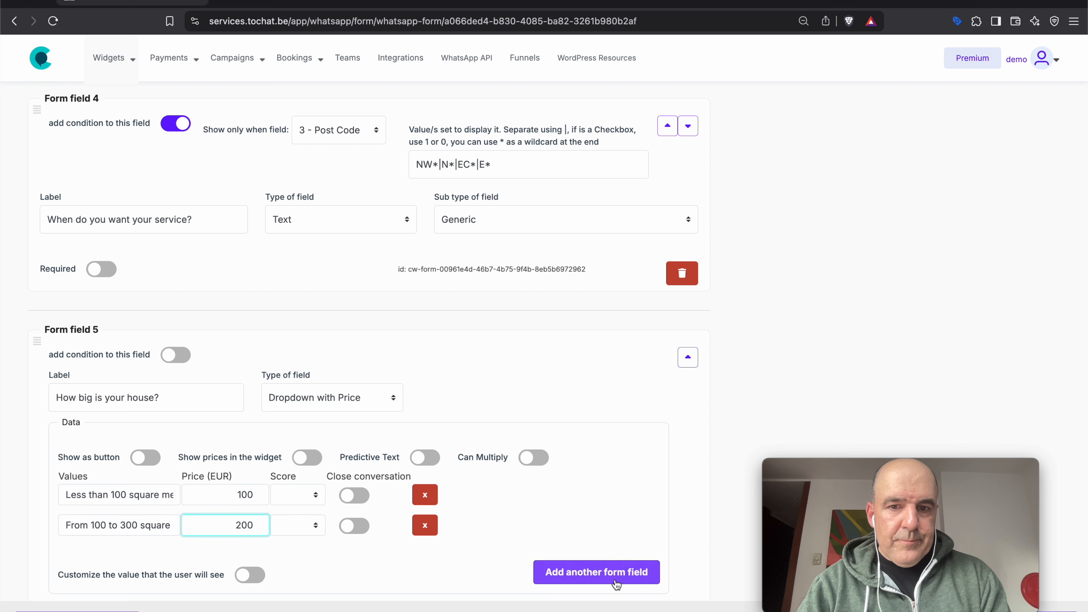
pyautogui.click(150, 556)
pyautogui.write('More than 300')
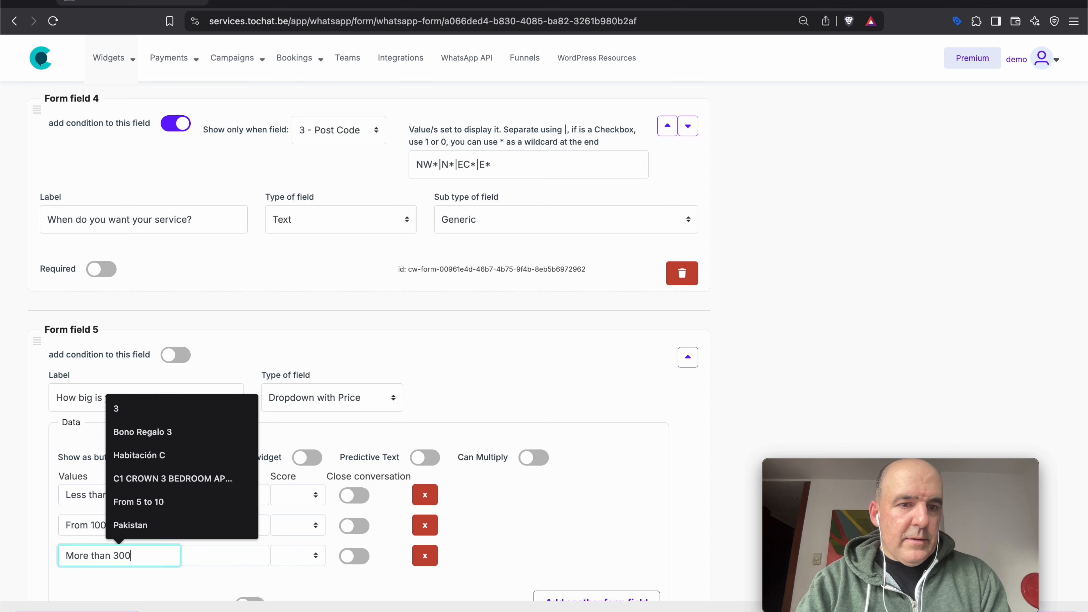
pyautogui.press('Tab')
pyautogui.write('300')
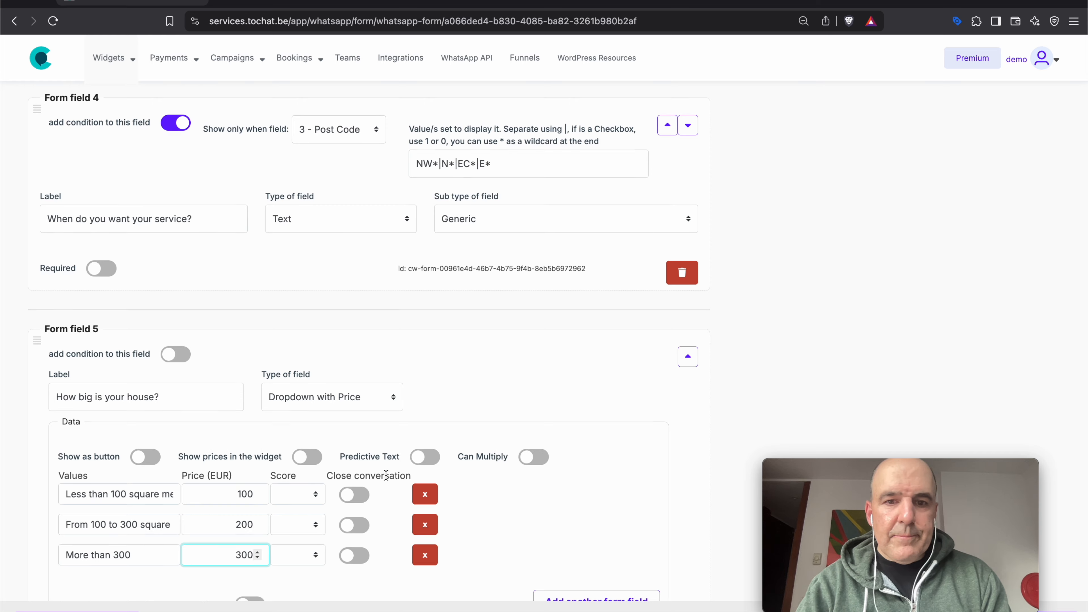
# - Turn on Show as button, Show prices and Show total for field 5, then save
pyautogui.scroll(-5, 257, 555)
pyautogui.click(137, 266)
pyautogui.doubleClick(287, 265)
pyautogui.click(298, 267)
pyautogui.scroll(-3, 274, 399)
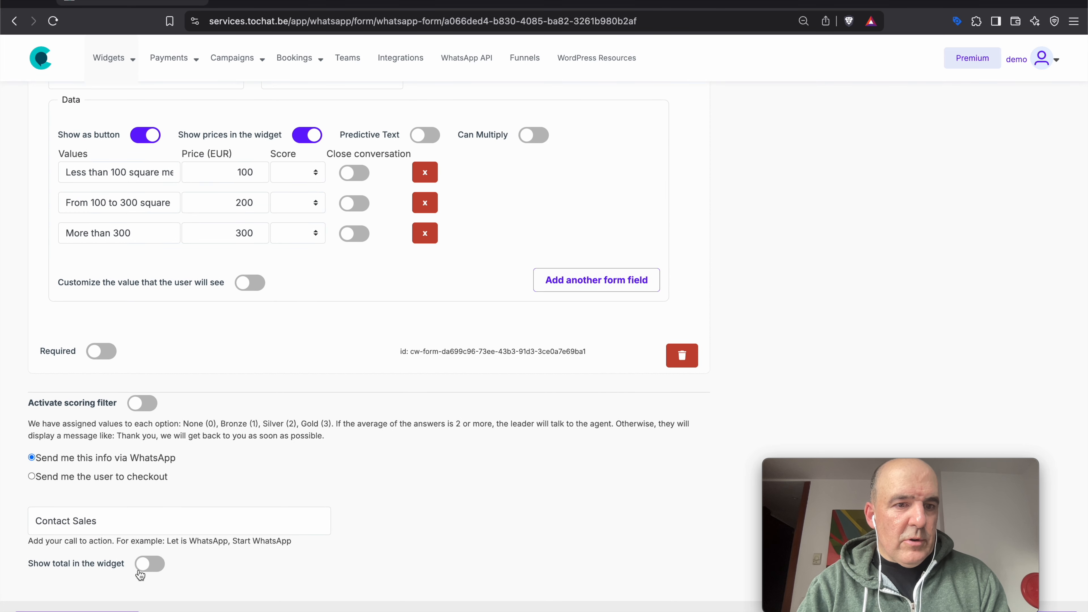
pyautogui.click(150, 563)
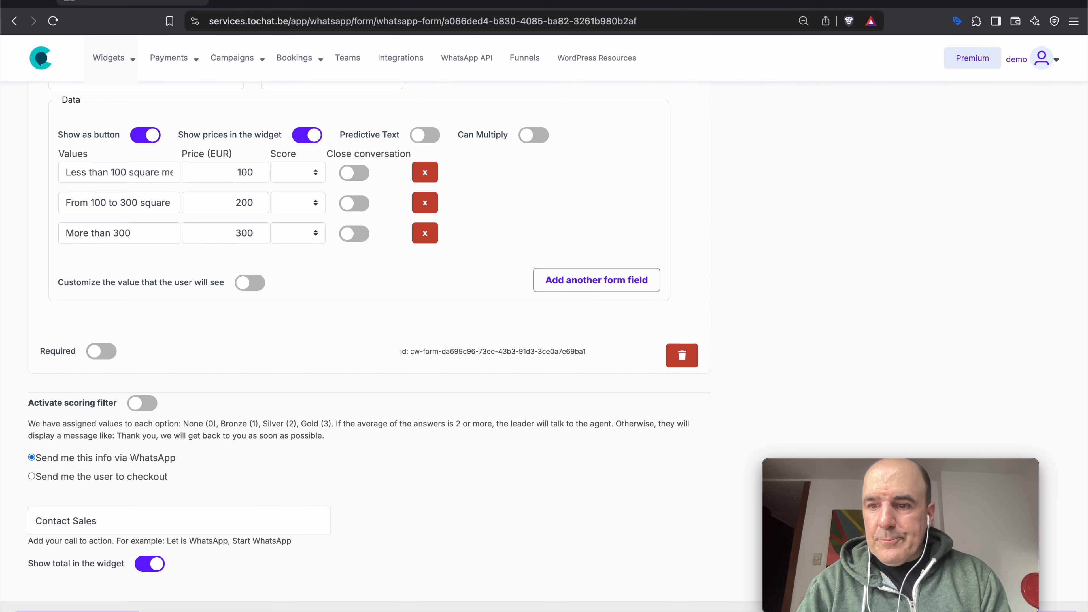
pyautogui.click(998, 611)
# - Pick 'Less than 100 square meters' in the preview, giving a 100.00 EUR total
pyautogui.scroll(20, 872, 327)
pyautogui.scroll(-3, 854, 283)
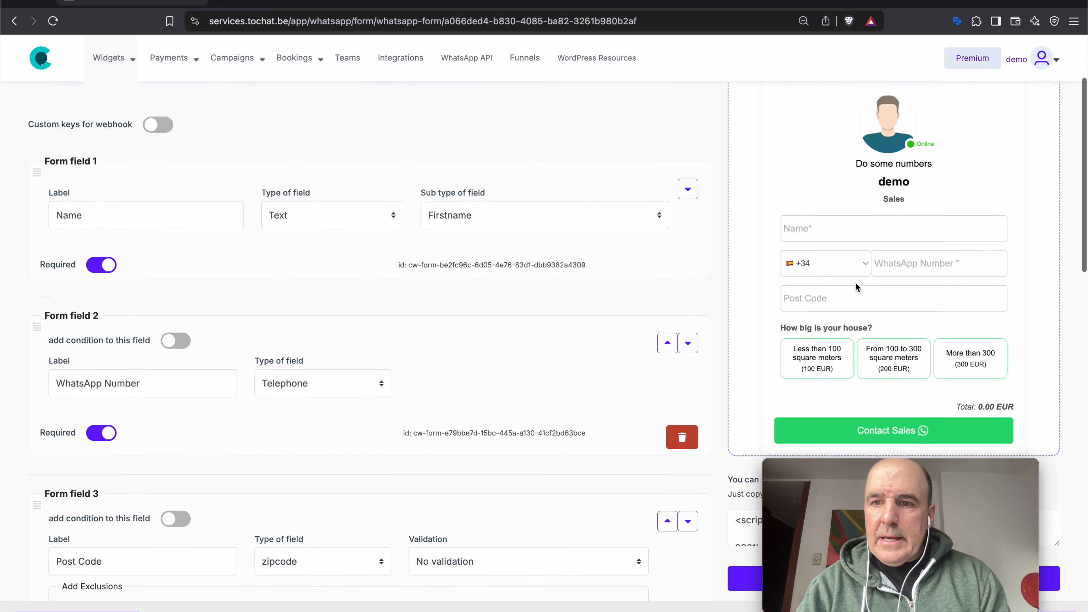
pyautogui.click(835, 288)
pyautogui.tripleClick(973, 332)
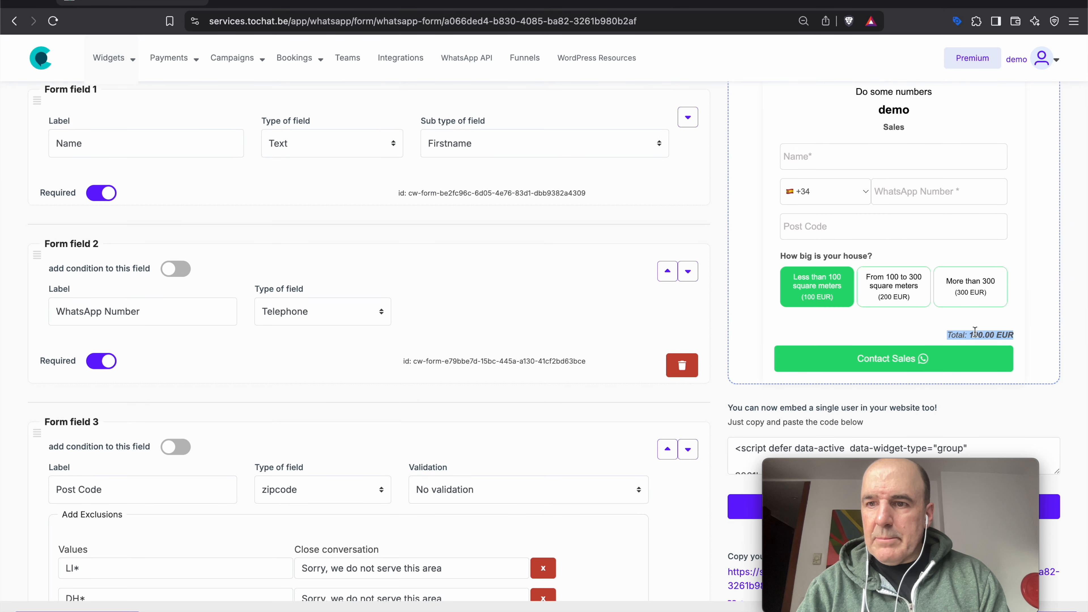
# - Fill the preview's name, WhatsApp number and a test post code
pyautogui.click(814, 157)
pyautogui.click(860, 185)
pyautogui.click(921, 191)
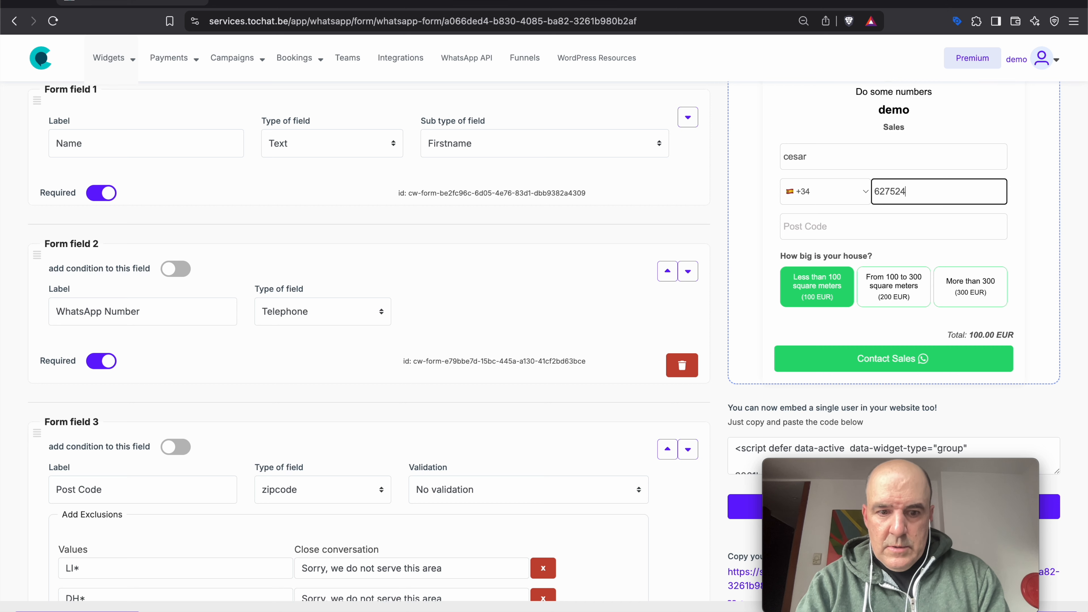
pyautogui.press('Tab')
pyautogui.write('N')
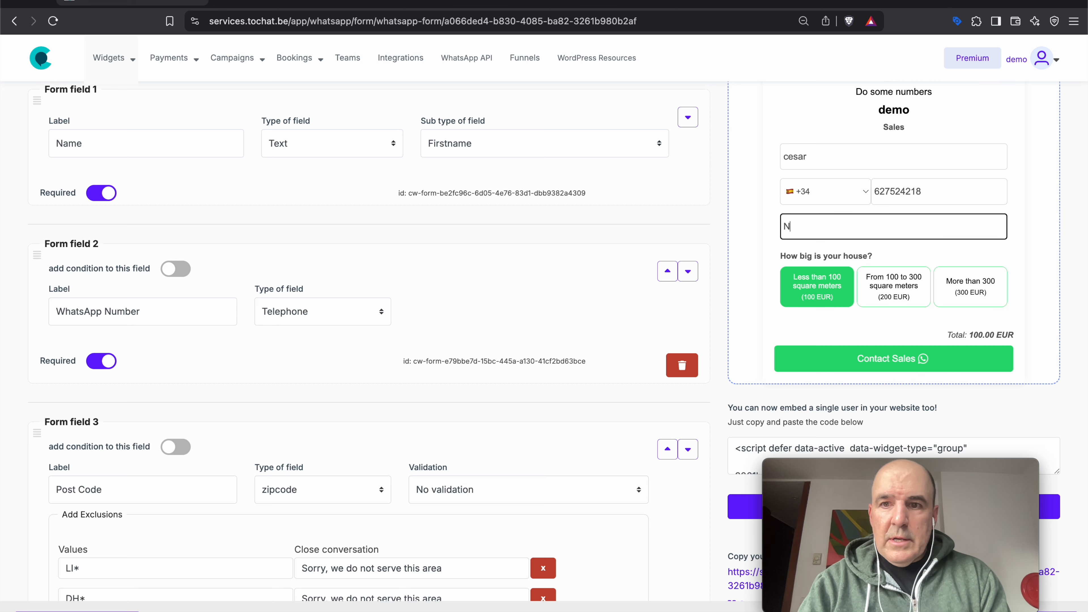
pyautogui.scroll(-5, 921, 191)
pyautogui.scroll(5, 861, 224)
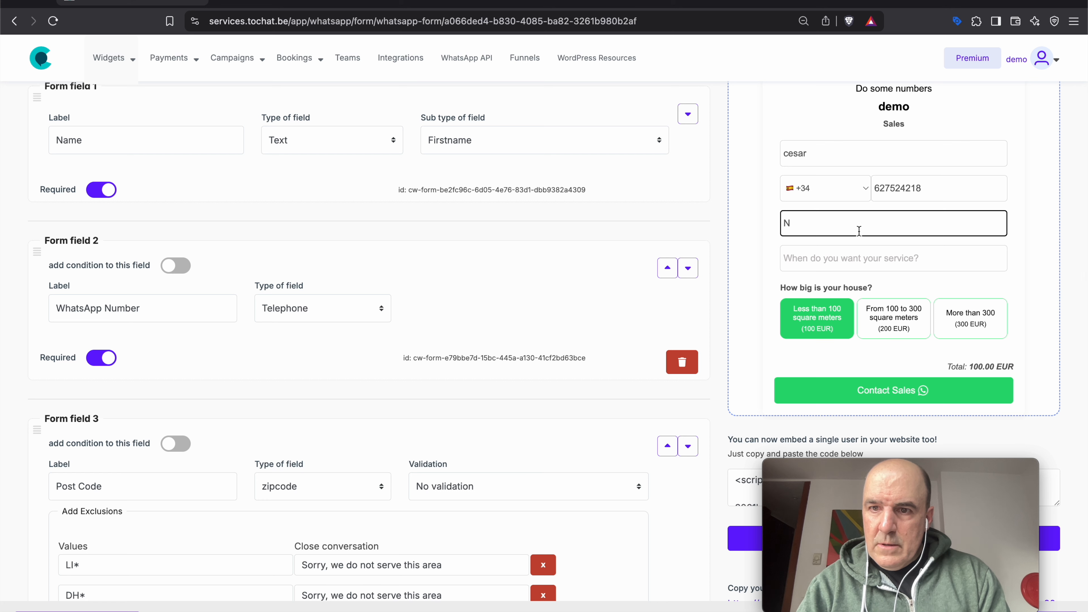
pyautogui.write('W')
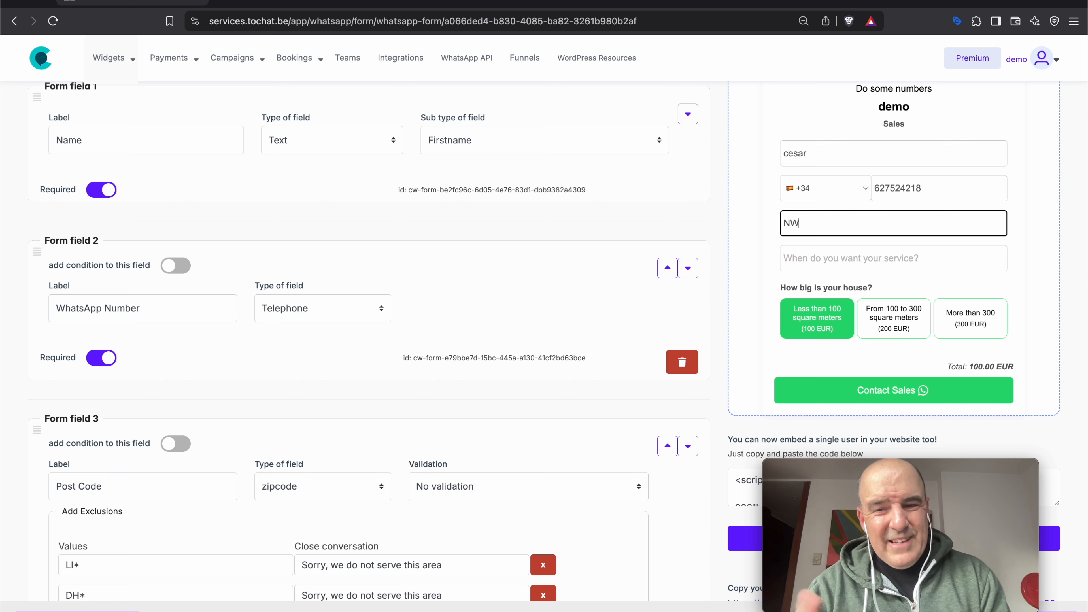
pyautogui.write('E213')
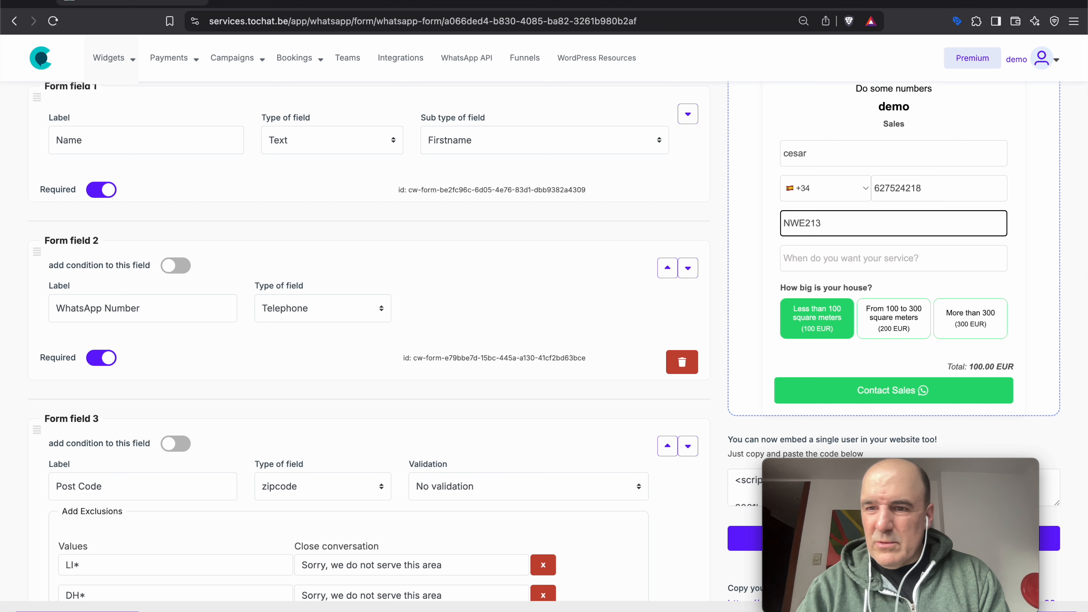
# - Answer 'When do you want your service?' with Today, with the total still 100.00 EUR
pyautogui.click(882, 259)
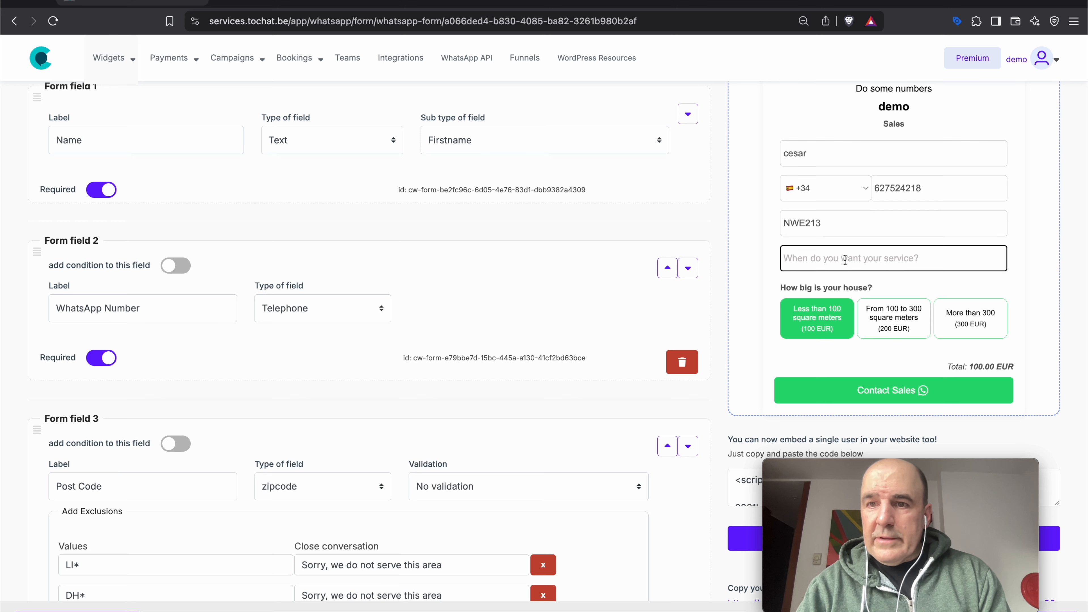
pyautogui.write('Today')
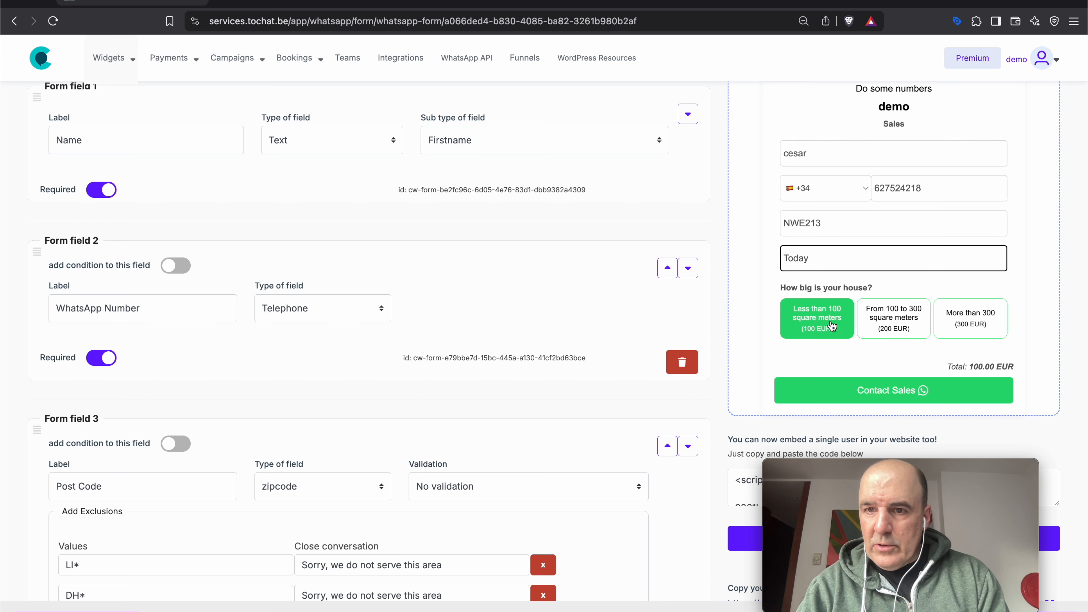
pyautogui.tripleClick(958, 363)
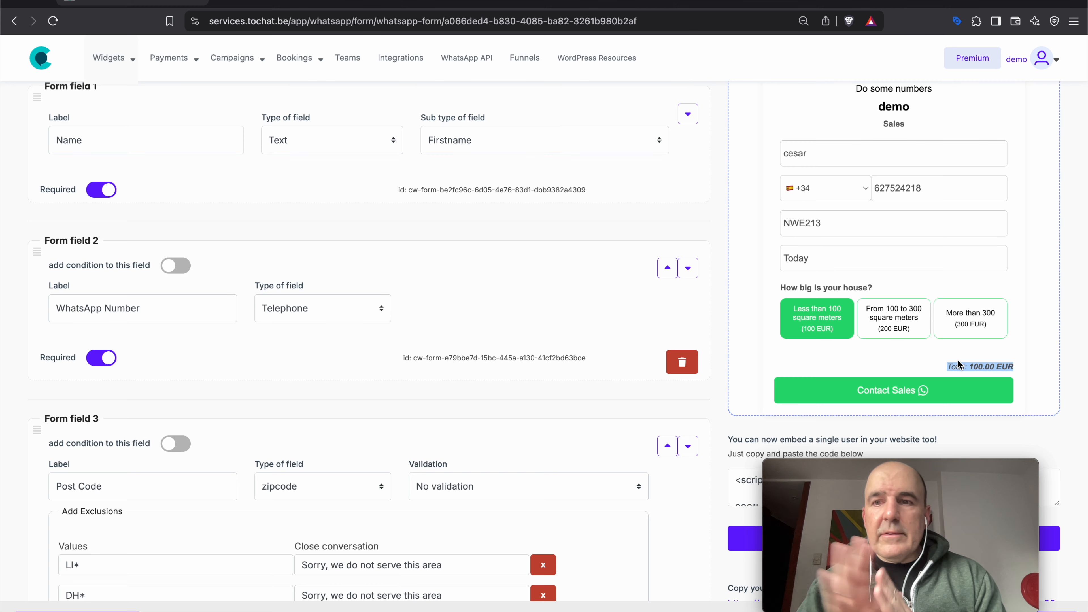
# - Add Form field 6 labelled 'Which color do you want?'
pyautogui.scroll(-15, 620, 384)
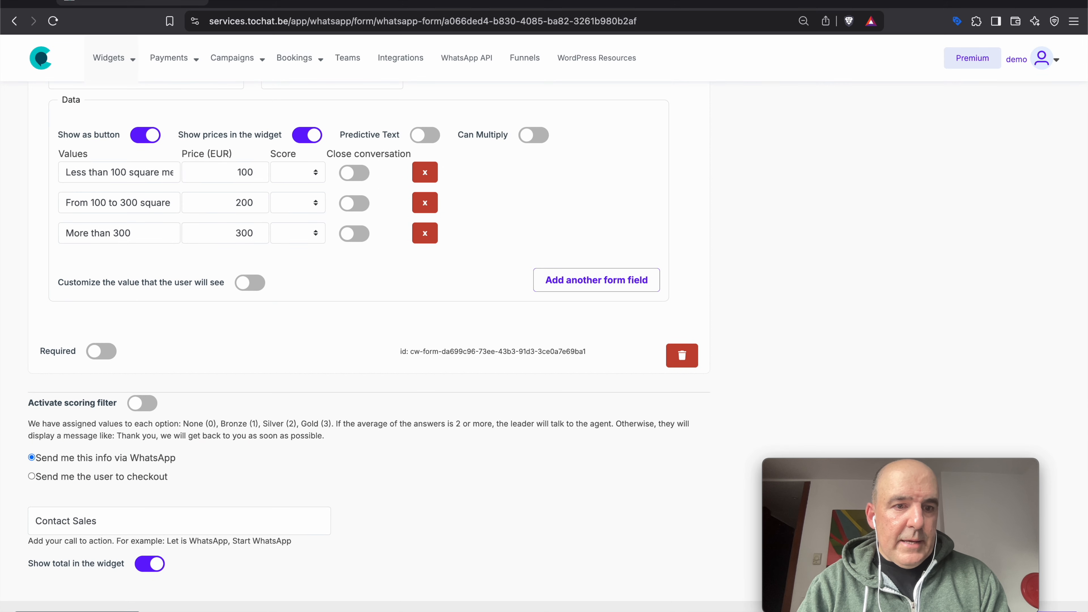
pyautogui.click(115, 479)
pyautogui.click(242, 375)
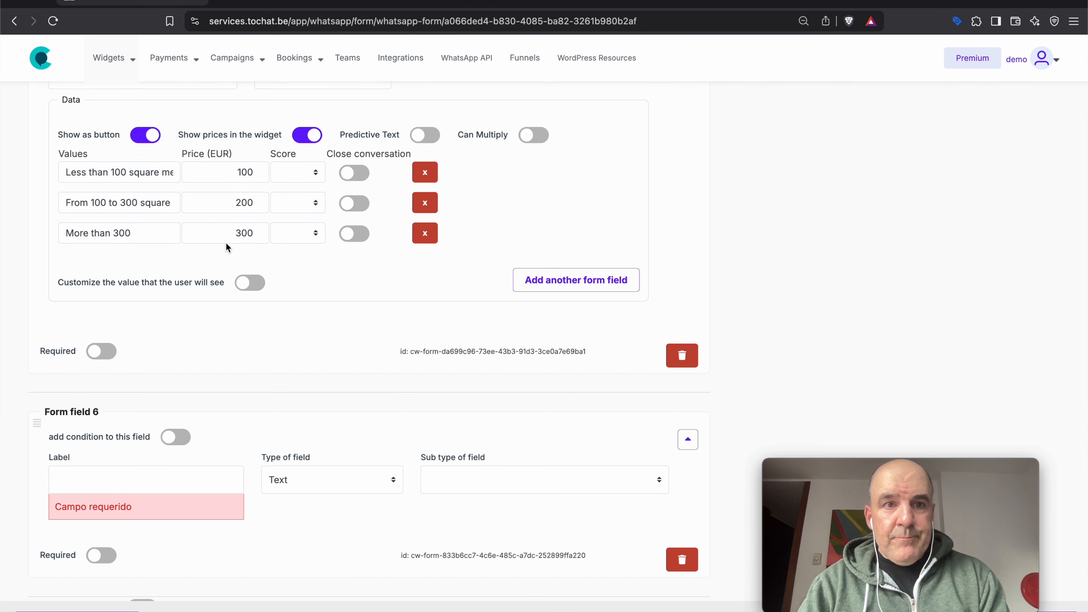
pyautogui.scroll(1, 252, 135)
pyautogui.scroll(3, 253, 136)
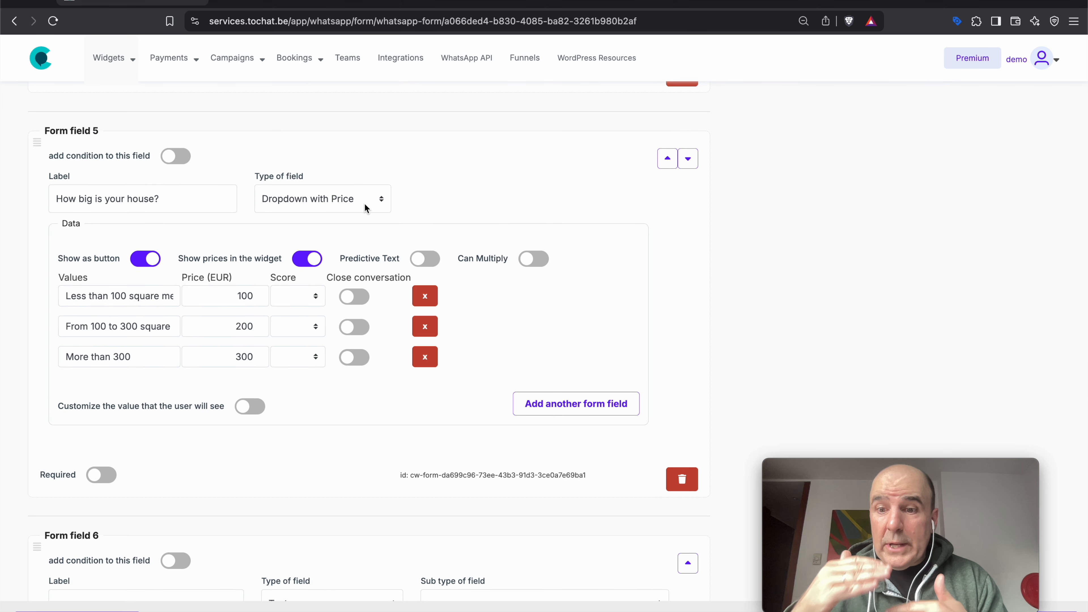
pyautogui.scroll(-4, 268, 239)
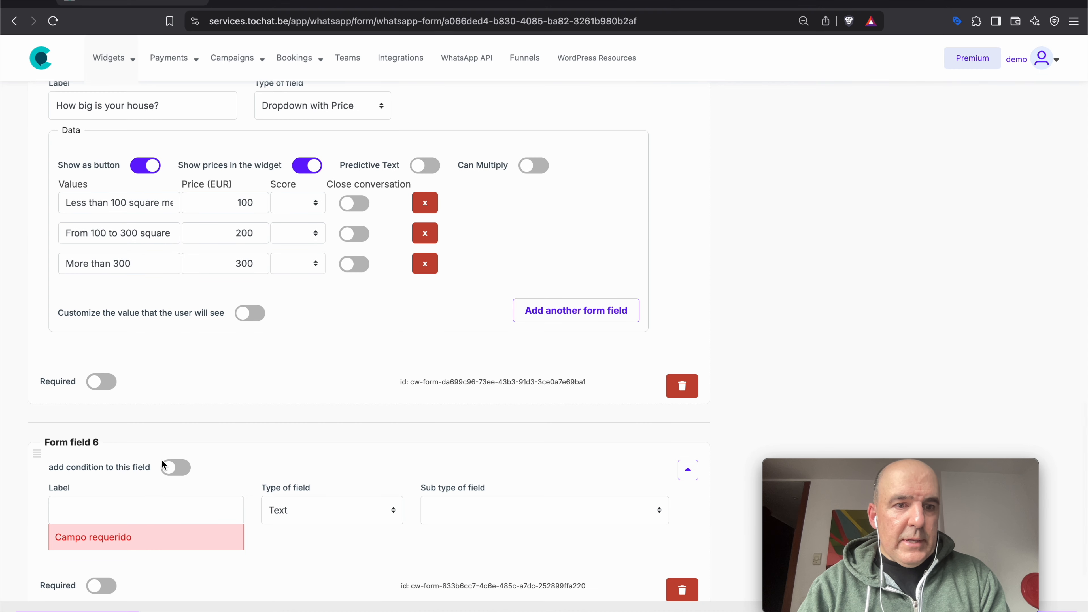
pyautogui.click(138, 451)
pyautogui.write('Which color do you wna')
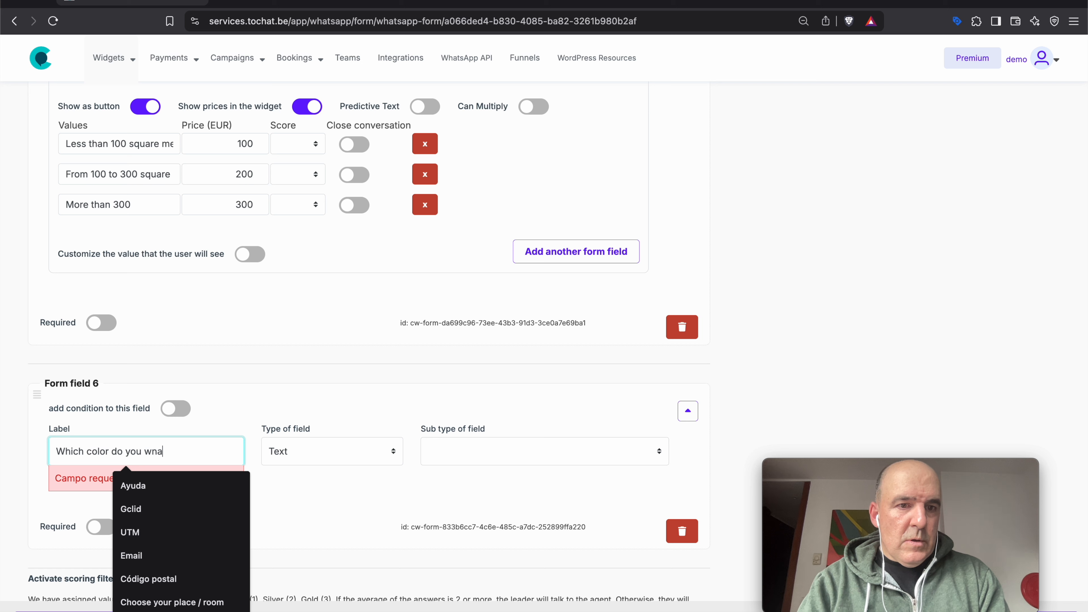
# - Make field 6 a Dropdown with Price, with first option Red at 100
pyautogui.click(304, 448)
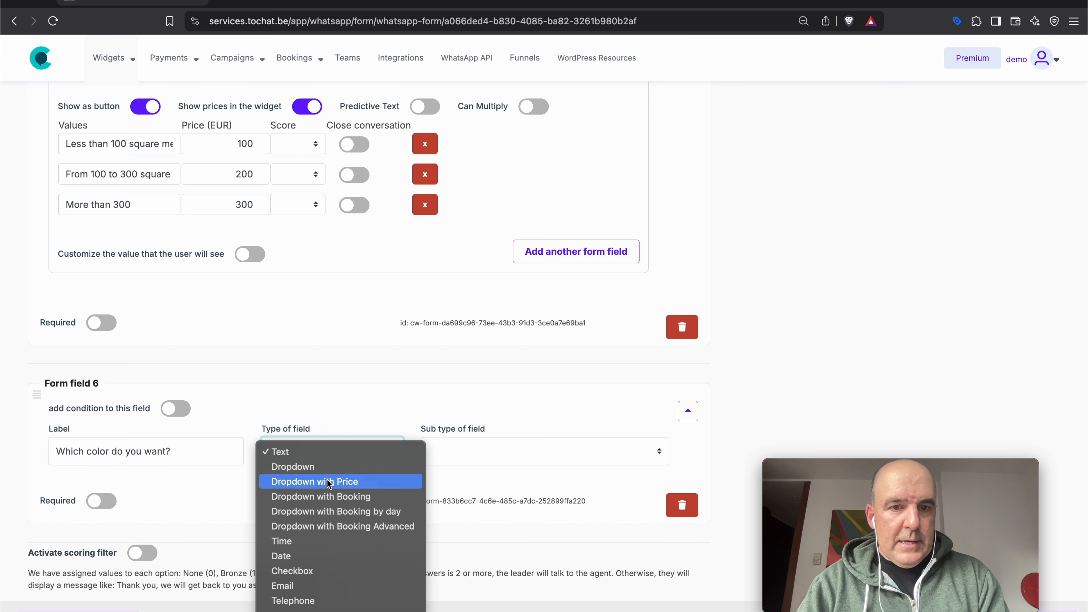
pyautogui.click(323, 479)
pyautogui.click(151, 549)
pyautogui.click(236, 549)
pyautogui.write('100')
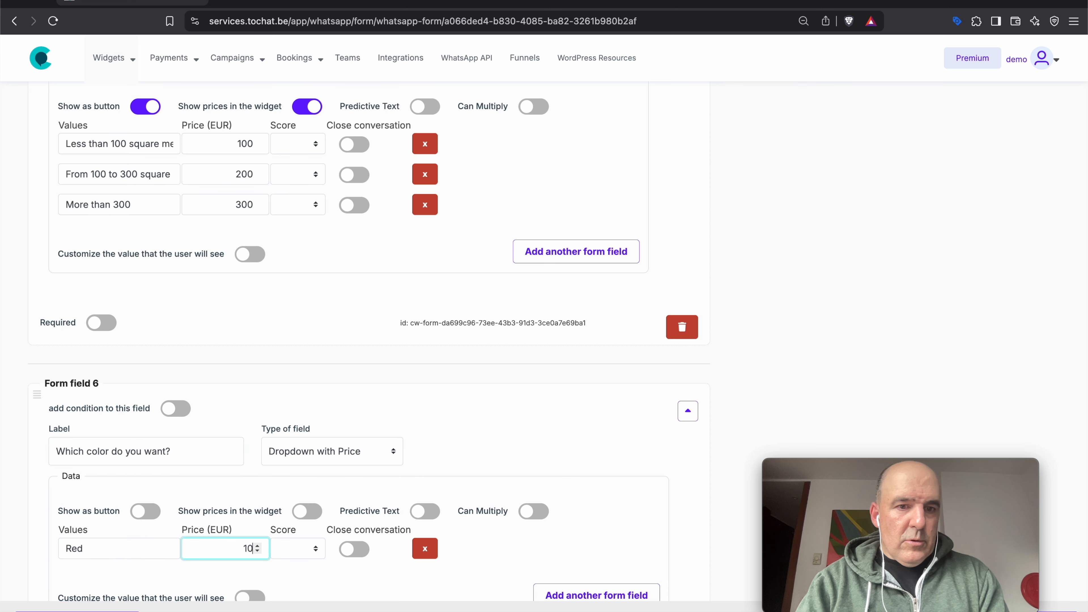
# - Add the options Blue at 200 and Yellow at 300
pyautogui.click(599, 594)
pyautogui.scroll(-6, 605, 502)
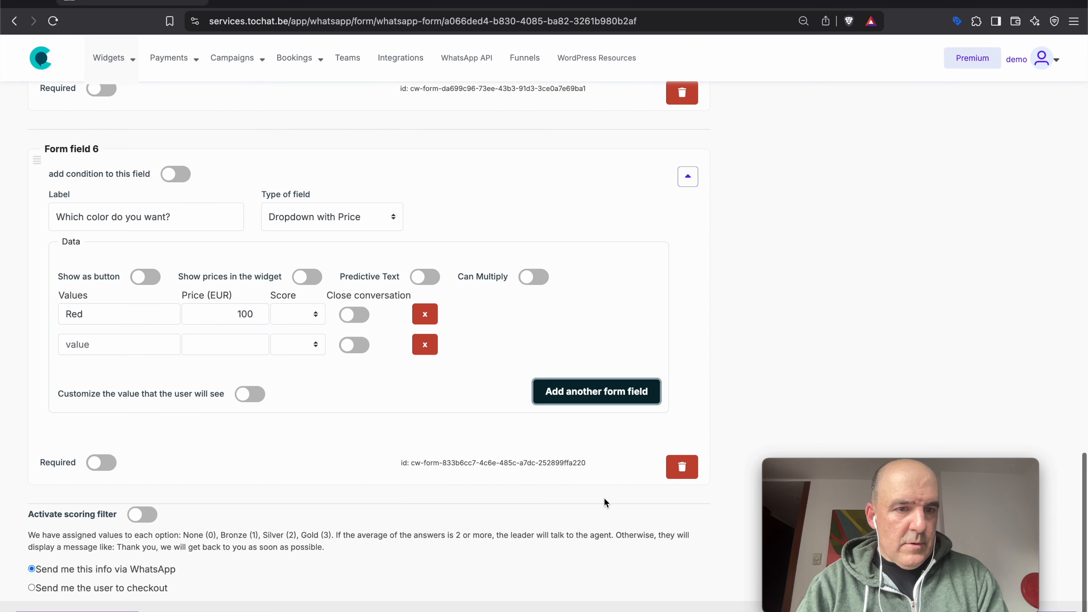
pyautogui.click(114, 345)
pyautogui.write('Blue')
pyautogui.click(253, 344)
pyautogui.write('200')
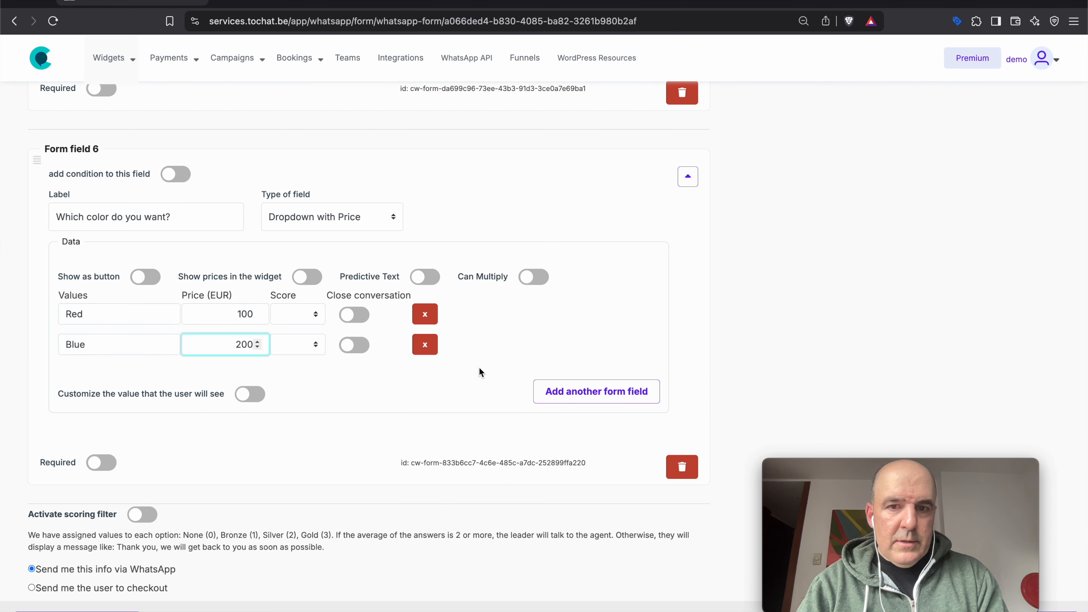
pyautogui.click(596, 391)
pyautogui.click(115, 374)
pyautogui.write('Yellow')
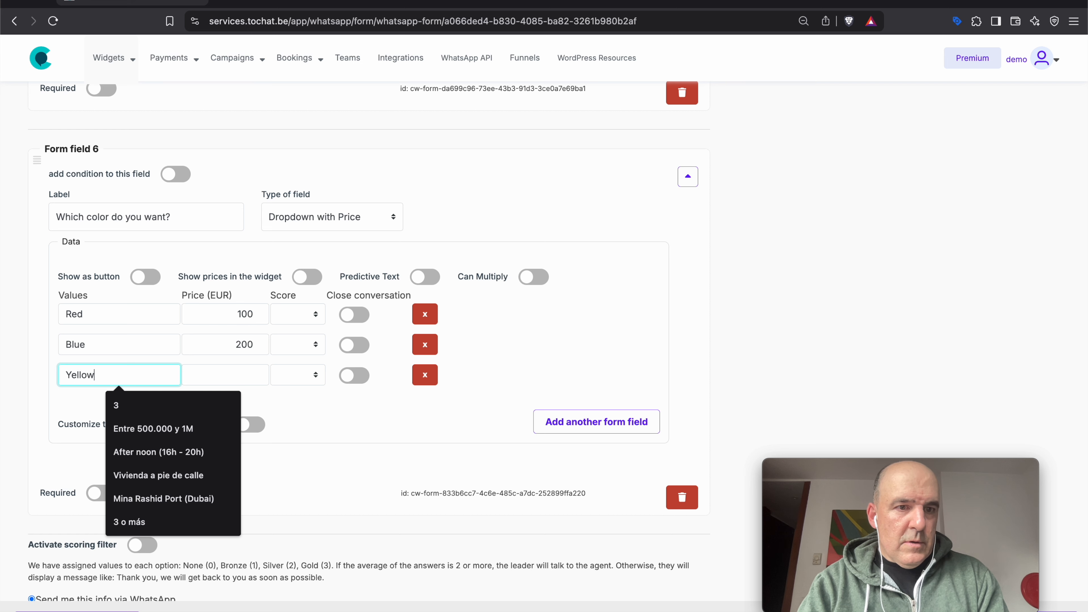
pyautogui.click(252, 375)
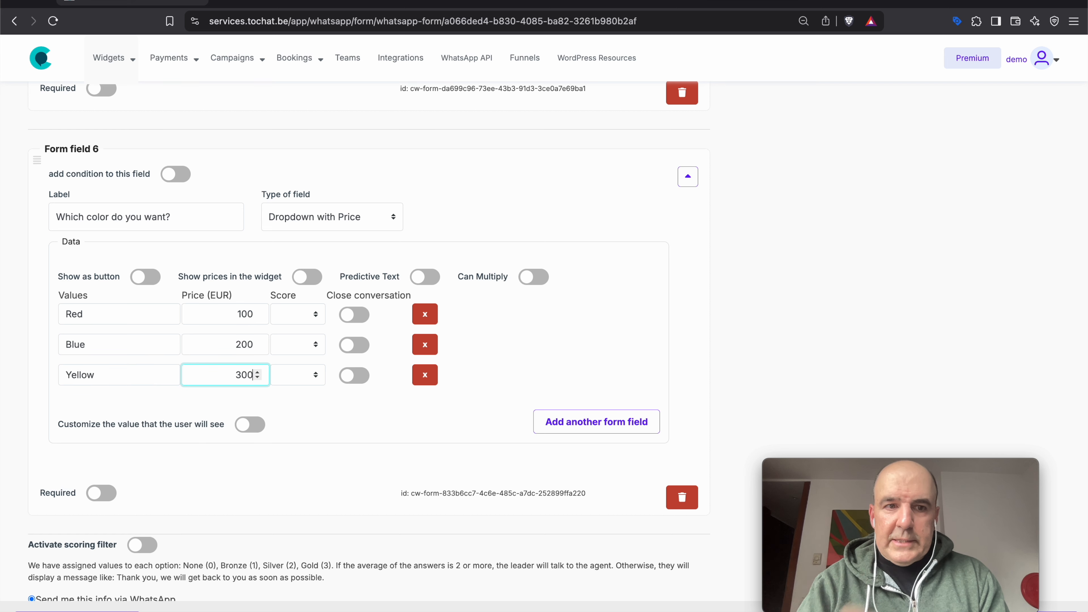
# - Show the colour options as buttons with prices, leaving quantities off, and save
pyautogui.doubleClick(143, 277)
pyautogui.click(534, 278)
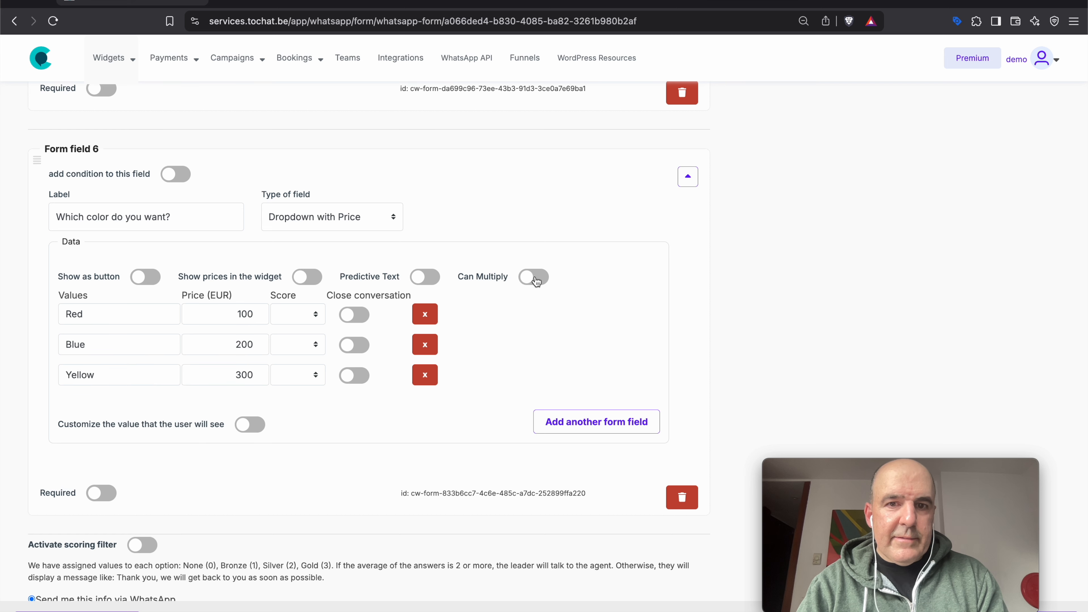
pyautogui.click(145, 278)
pyautogui.click(534, 280)
pyautogui.click(304, 278)
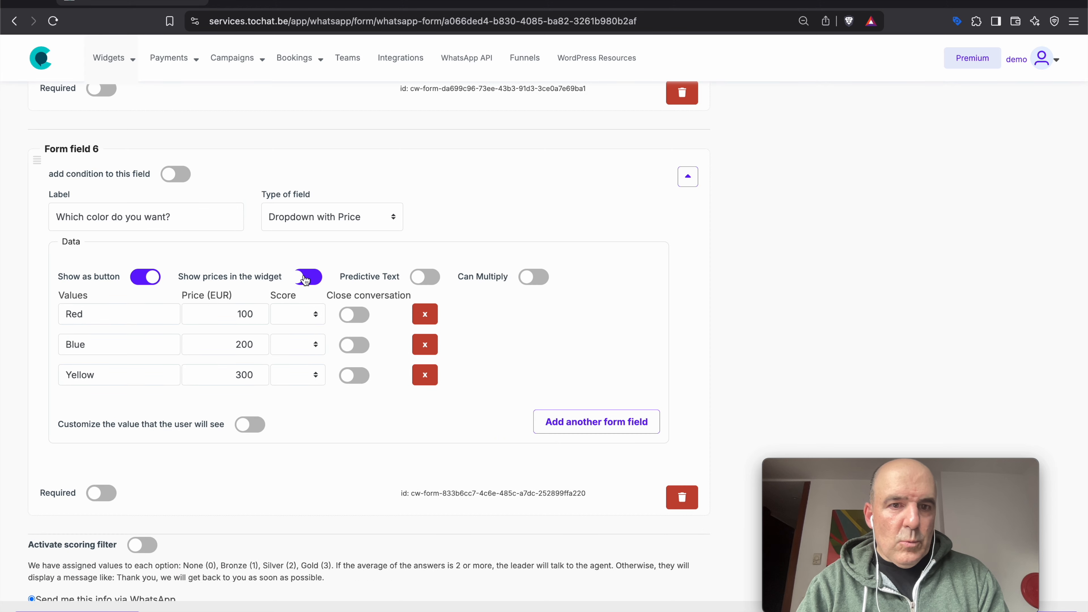
pyautogui.click(1056, 610)
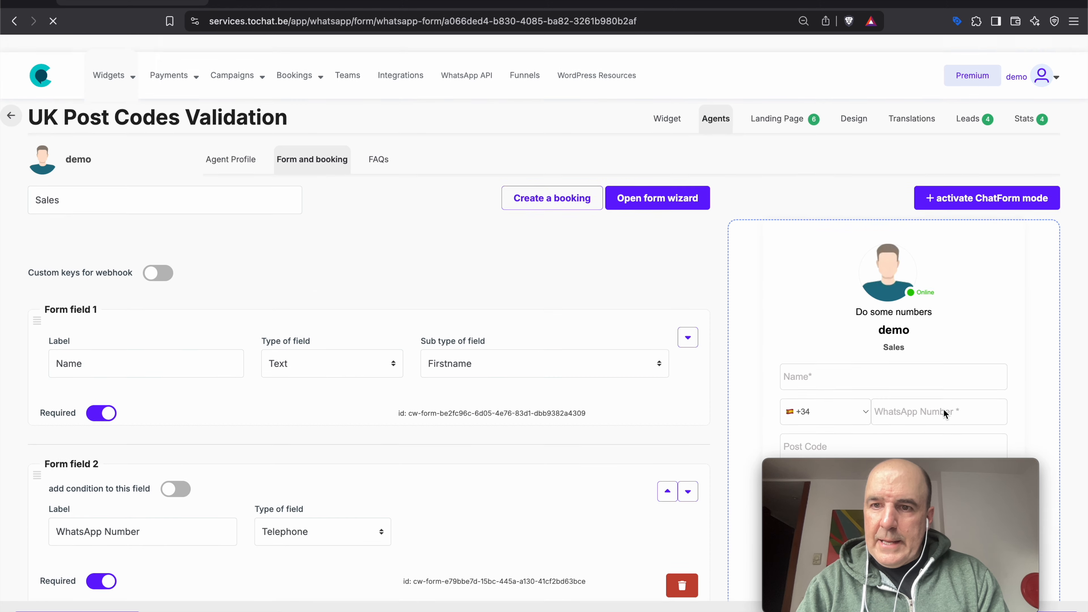
# - In the preview, try size and colour combinations, ending on 100–300 square meters with Yellow
pyautogui.scroll(15, 944, 409)
pyautogui.scroll(1, 943, 409)
pyautogui.click(823, 270)
pyautogui.click(823, 209)
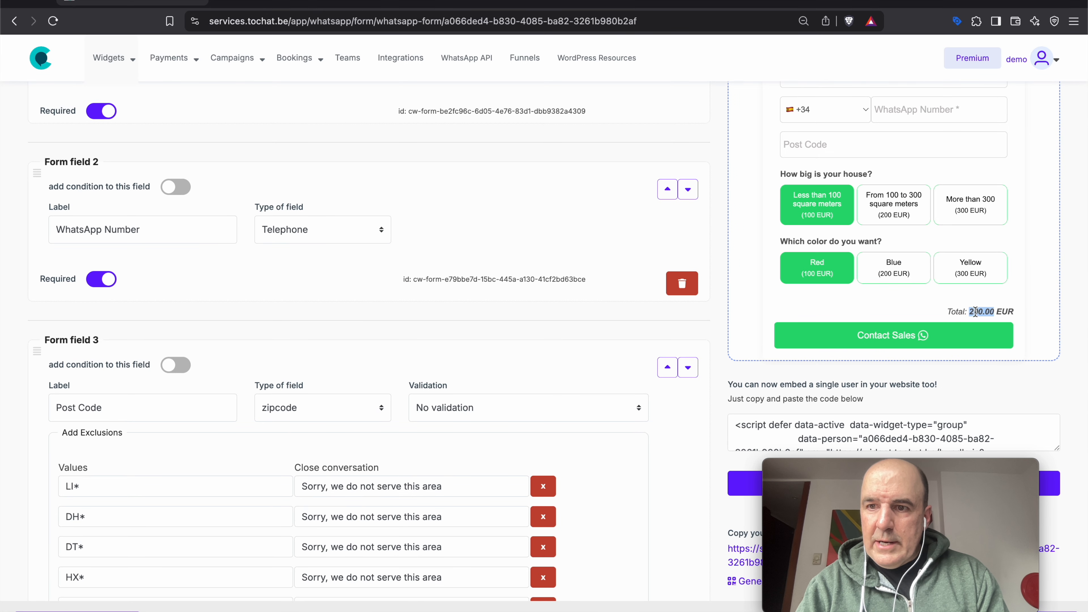
pyautogui.click(971, 274)
pyautogui.tripleClick(985, 312)
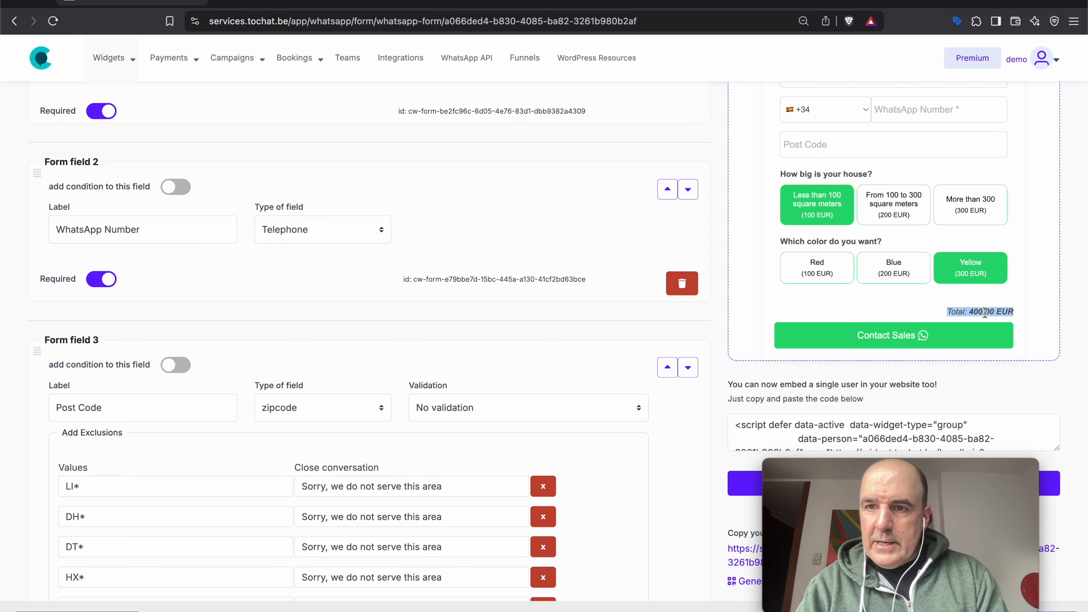
pyautogui.click(906, 211)
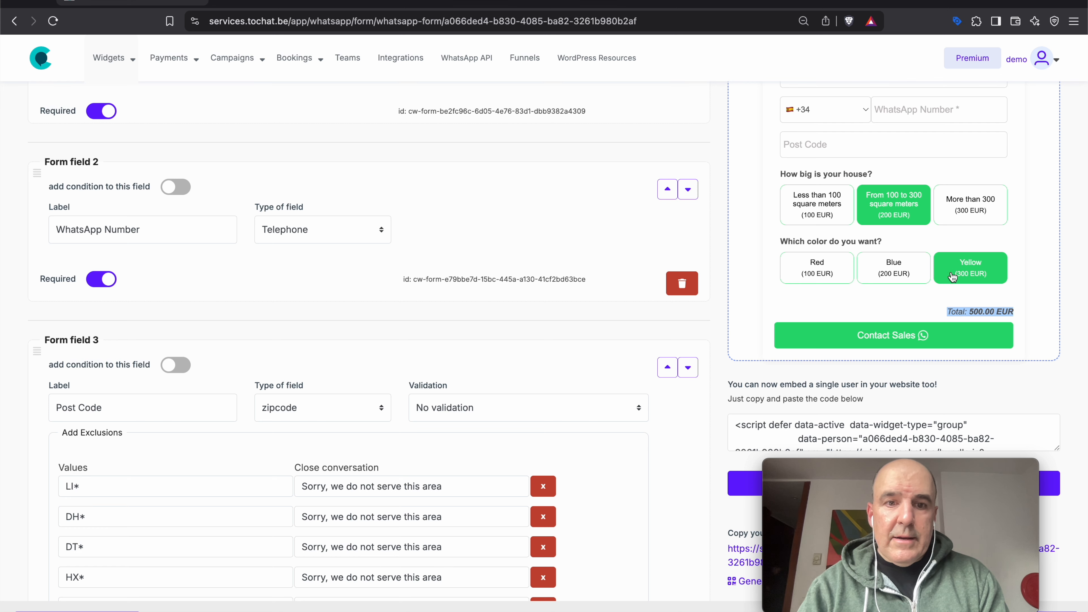
pyautogui.scroll(-4, 593, 283)
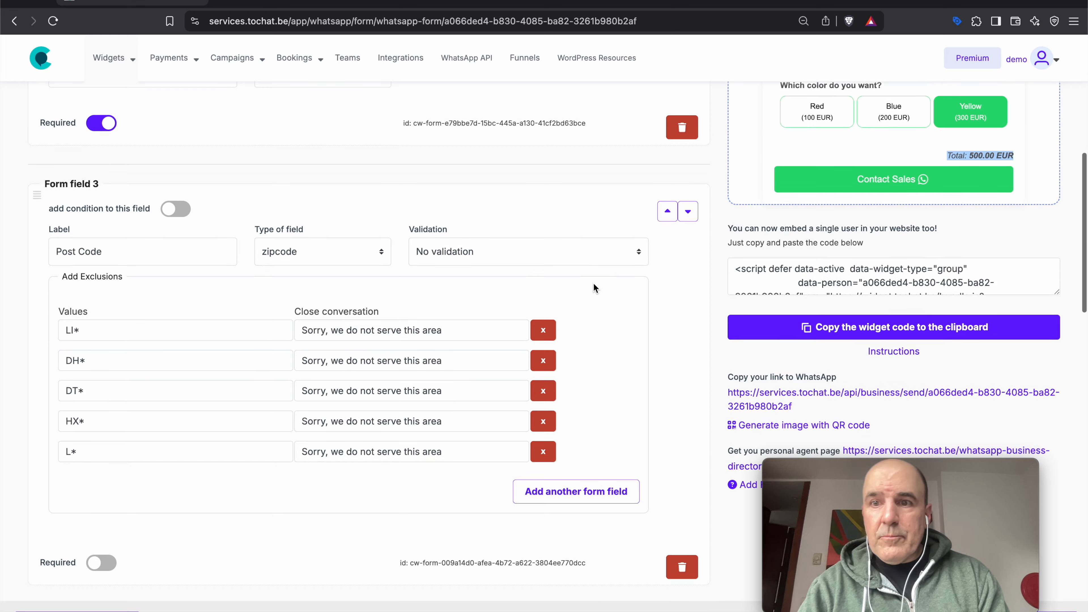
pyautogui.scroll(-20, 361, 333)
pyautogui.scroll(-10, 361, 332)
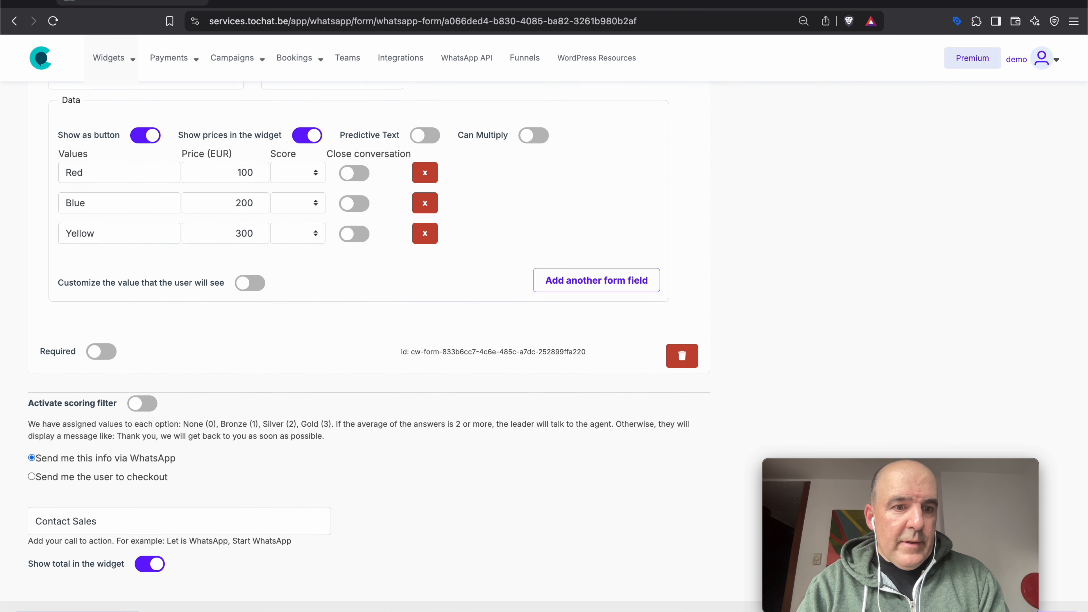
# - Add Form field 7 as a Checkbox labelled 'Do you want insurance?'
pyautogui.click(596, 280)
pyautogui.scroll(-5, 233, 333)
pyautogui.click(330, 300)
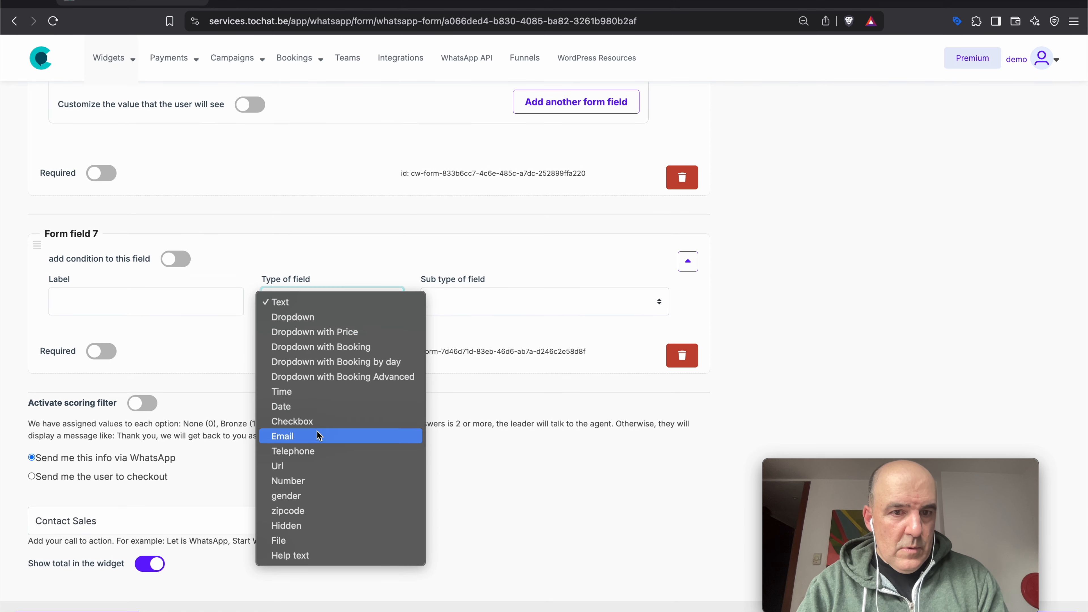
pyautogui.click(315, 421)
pyautogui.click(151, 305)
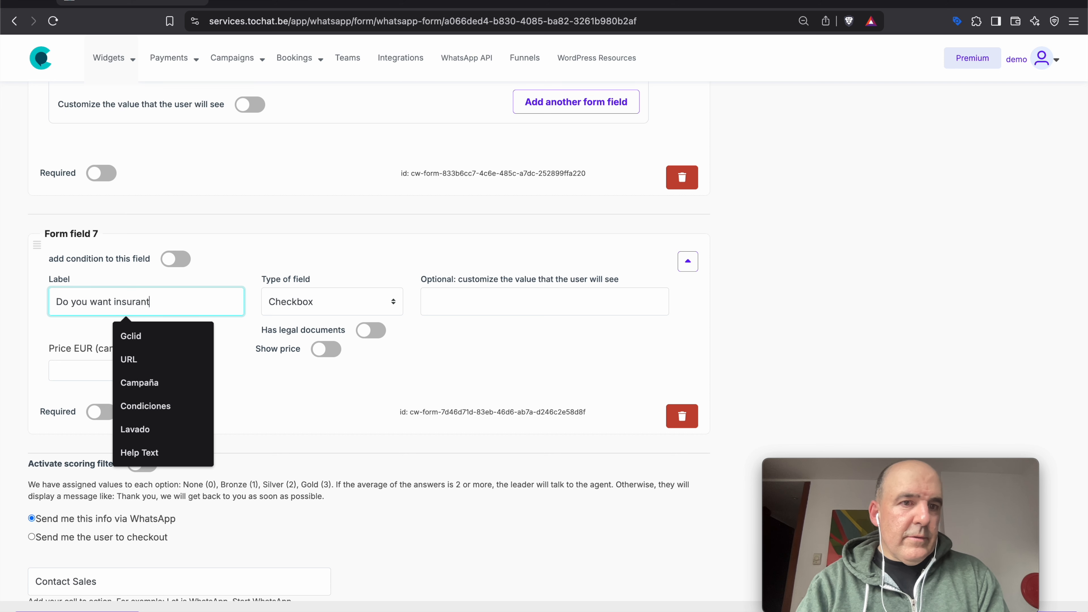
# - Give the insurance checkbox a 100 EUR price, its displayed value text, and show the price
pyautogui.click(98, 371)
pyautogui.write('100')
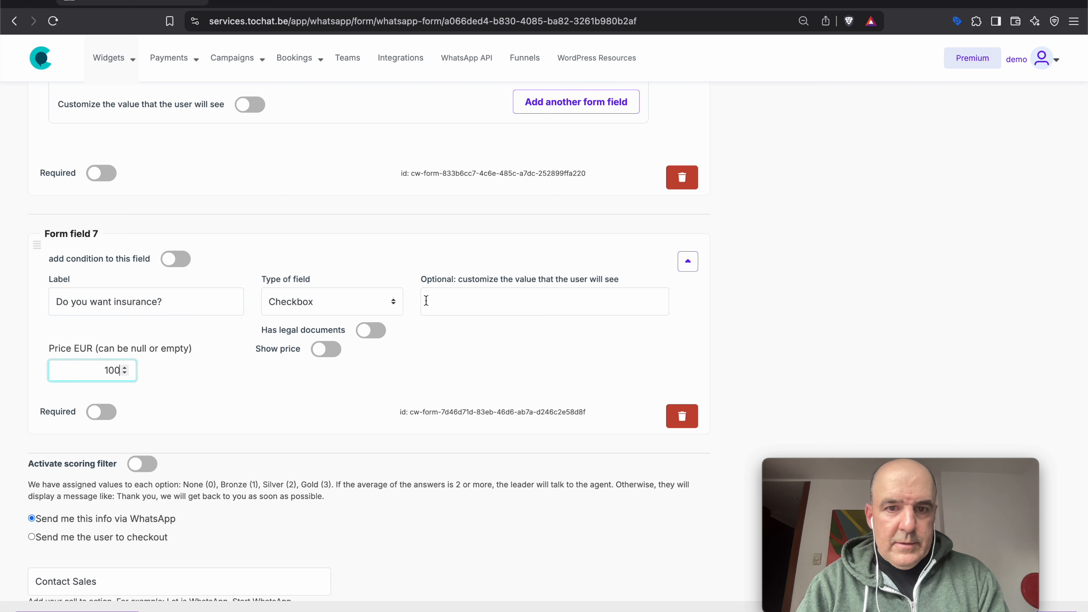
pyautogui.click(426, 300)
pyautogui.write('Check if you want insurance')
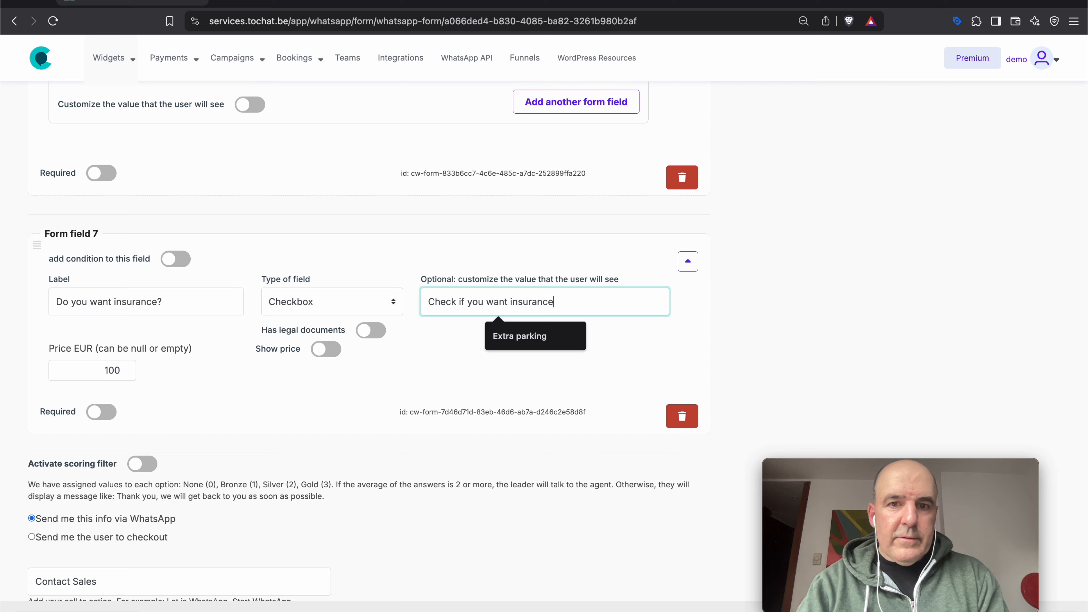
pyautogui.click(329, 352)
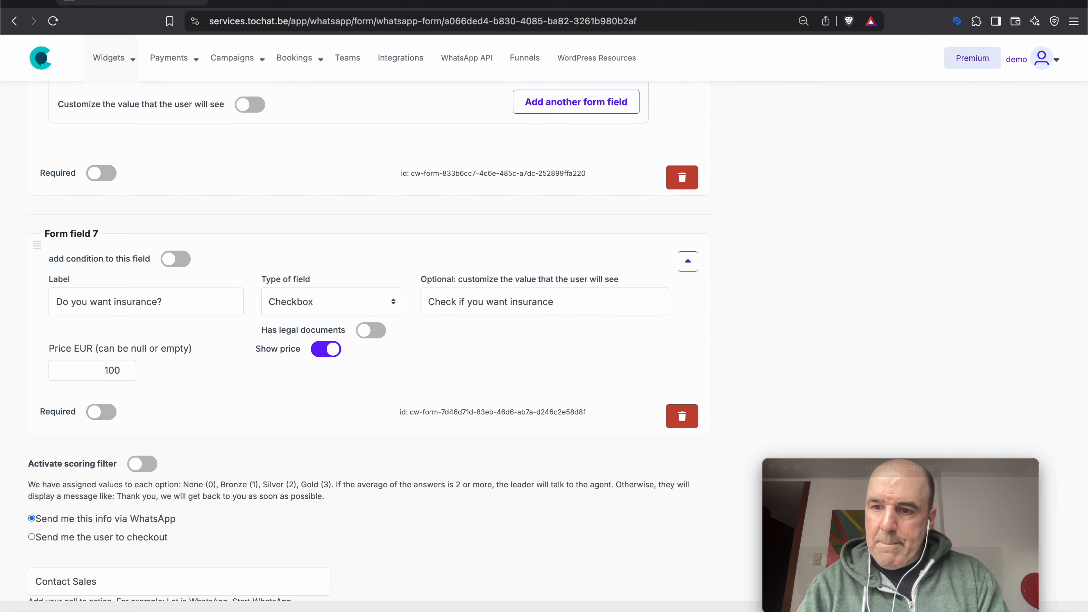
pyautogui.scroll(15, 923, 380)
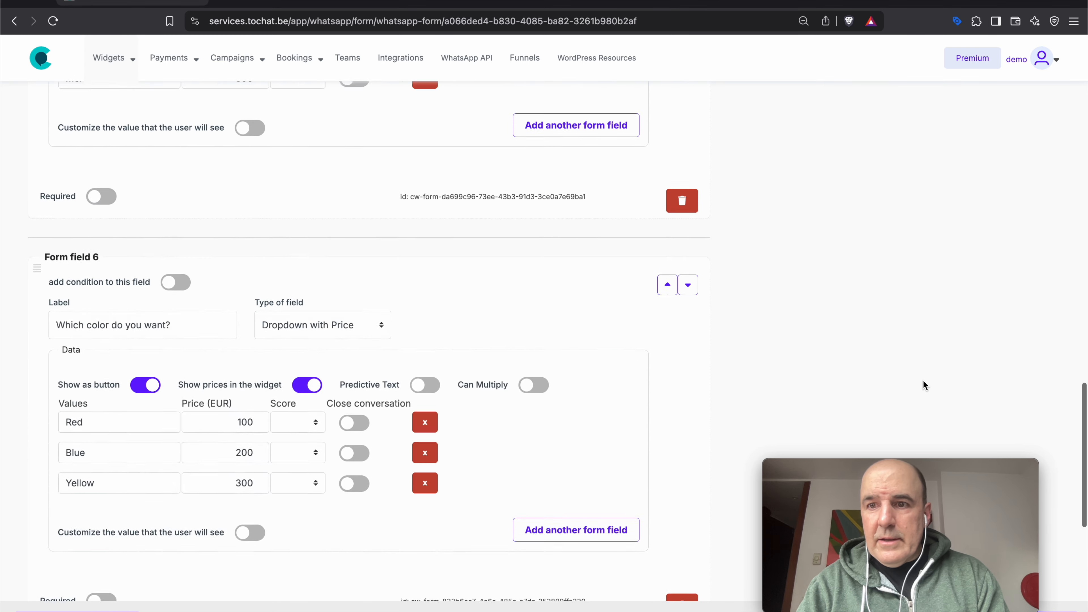
# - In the preview, toggle insurance with Red and the smallest house to check the 100 EUR addition
pyautogui.scroll(6, 922, 380)
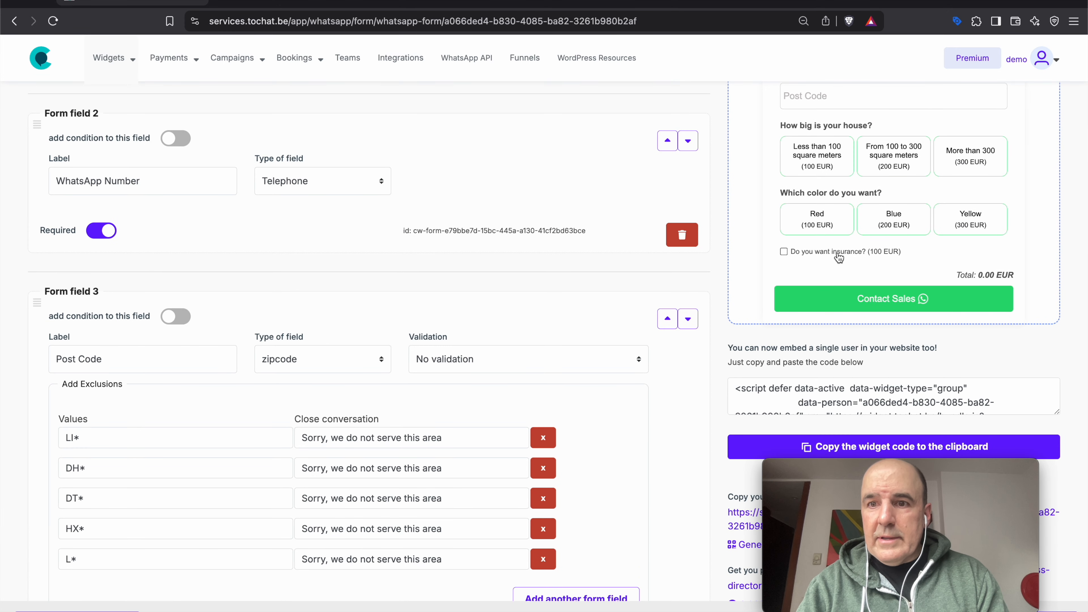
pyautogui.click(839, 256)
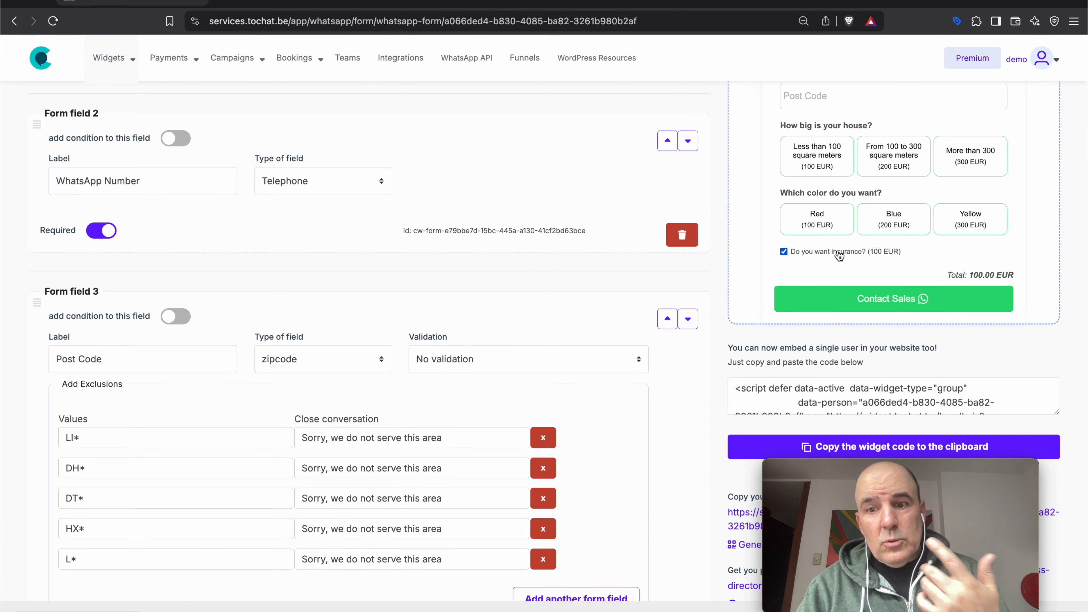
pyautogui.click(839, 256)
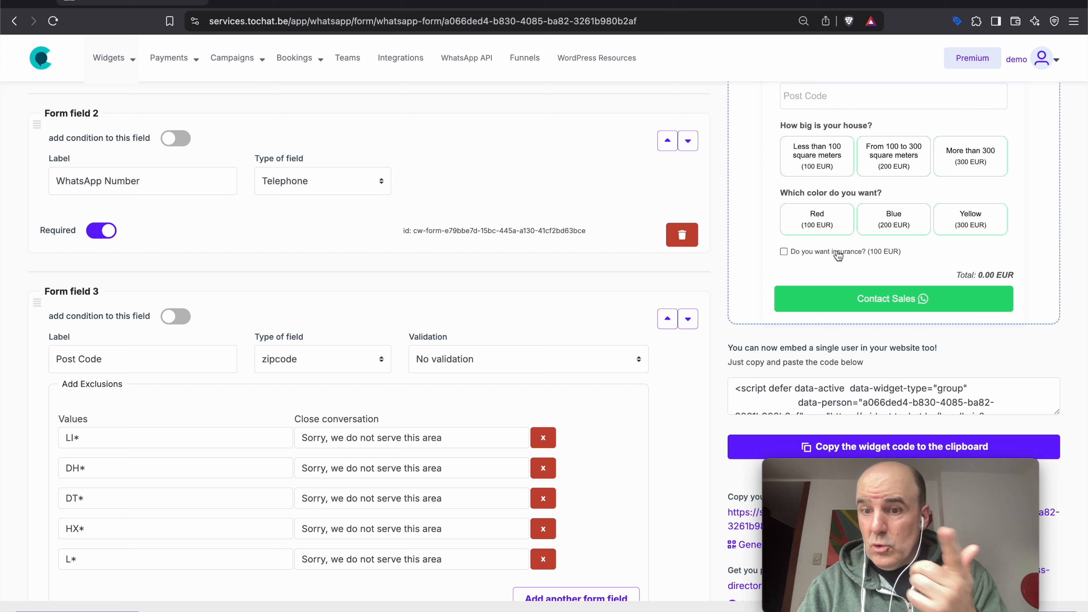
pyautogui.doubleClick(839, 256)
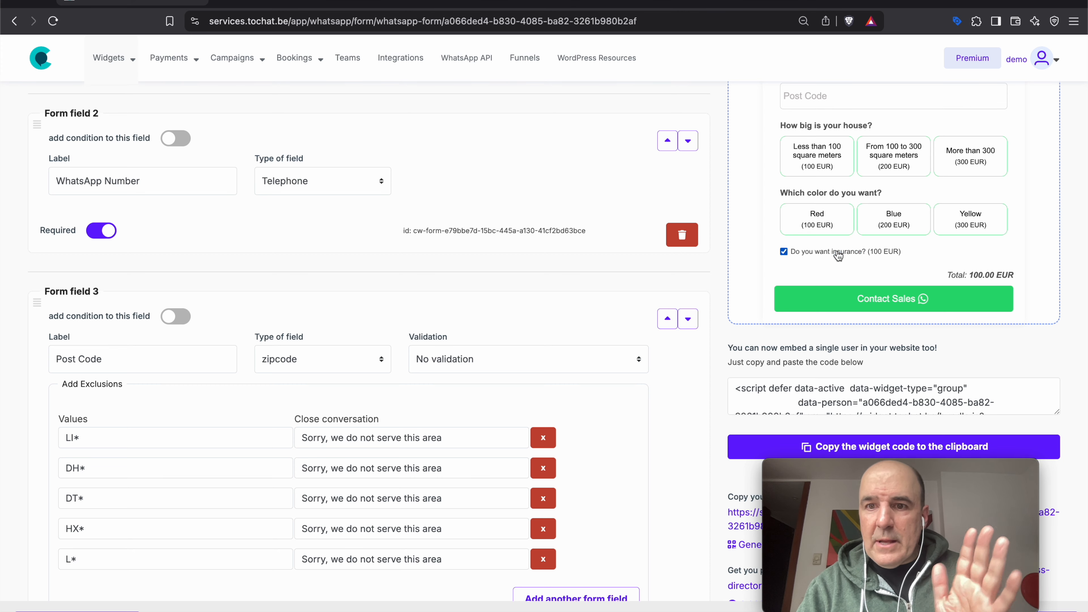
pyautogui.click(838, 256)
pyautogui.click(827, 224)
pyautogui.click(820, 175)
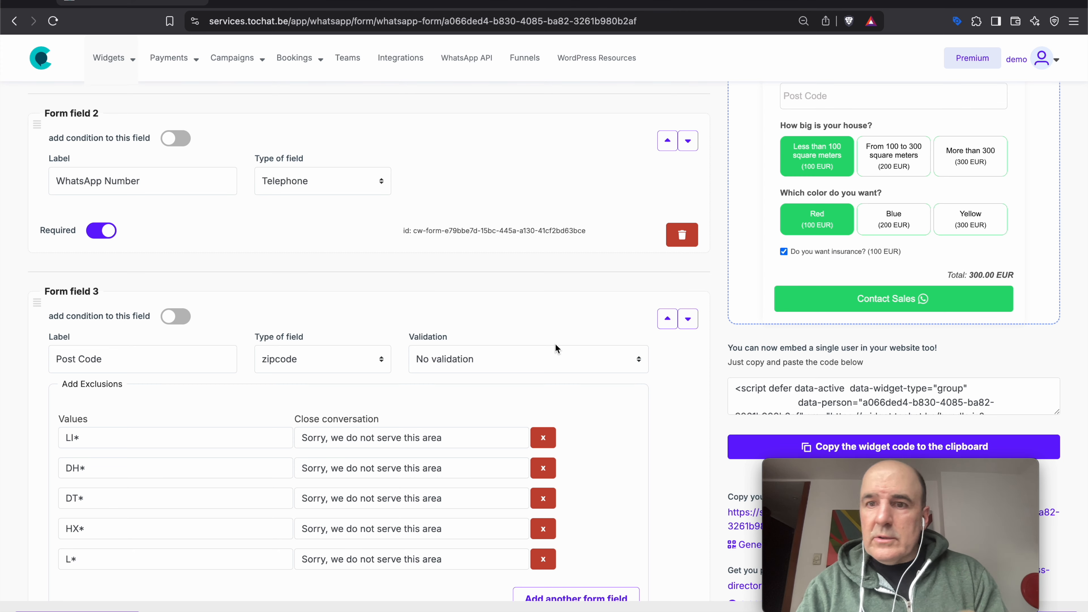
pyautogui.scroll(-10, 555, 344)
pyautogui.scroll(-15, 556, 344)
# - Add Form field 8 as Help text labelled 'The job includes a 100 cleaning fee'
pyautogui.click(86, 611)
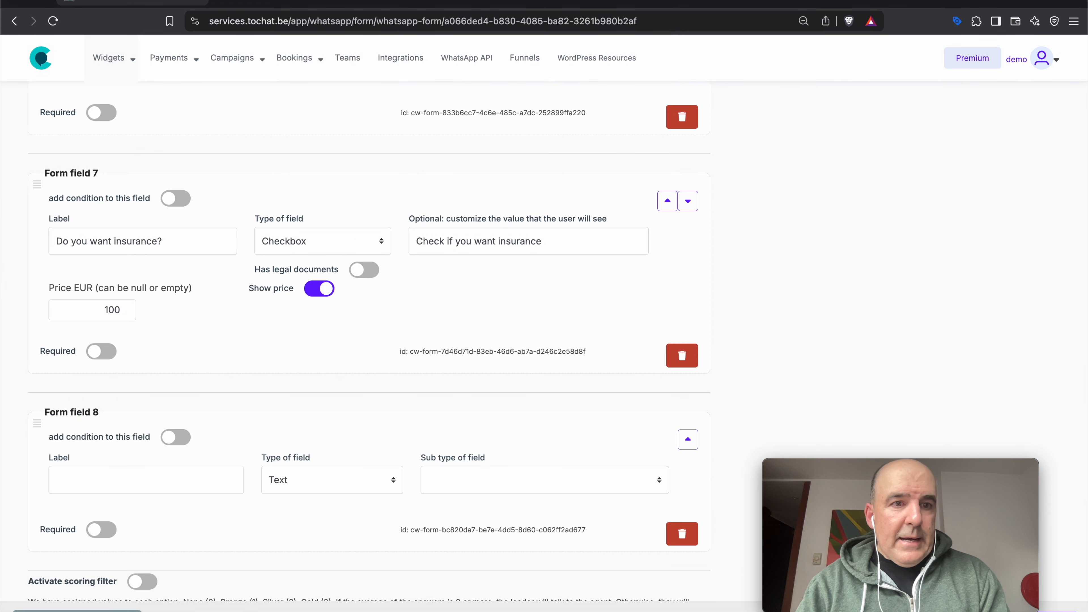
pyautogui.scroll(-3, 138, 490)
pyautogui.click(319, 350)
pyautogui.click(336, 592)
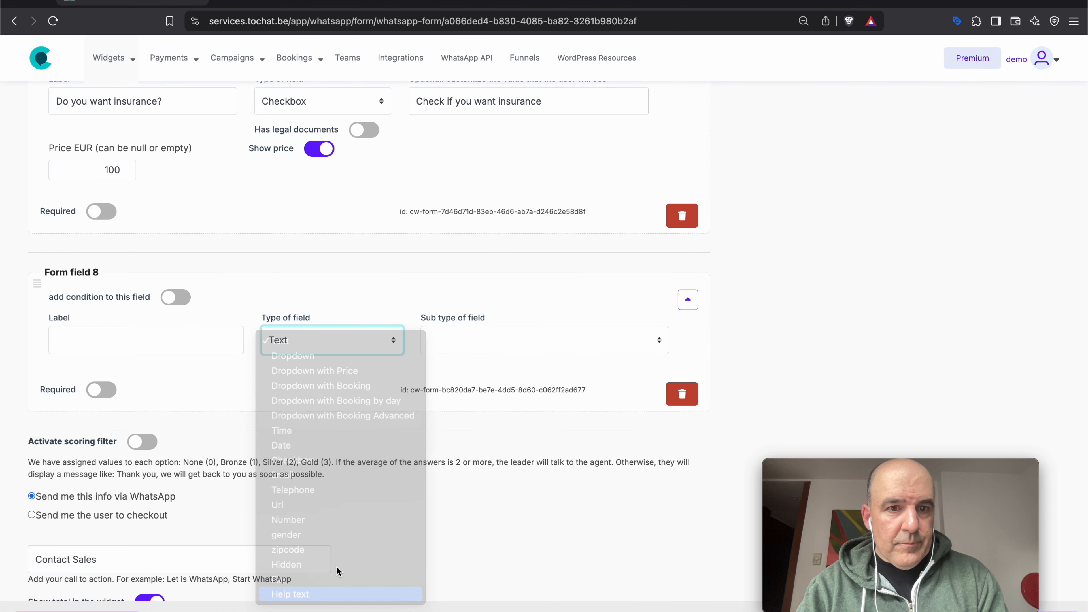
pyautogui.click(145, 341)
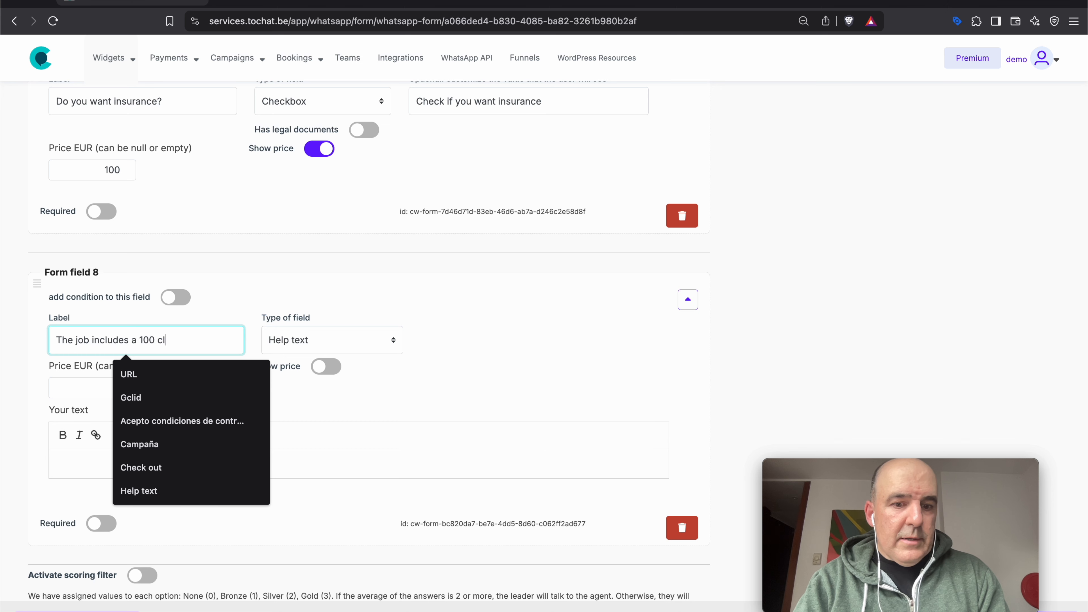
pyautogui.click(334, 412)
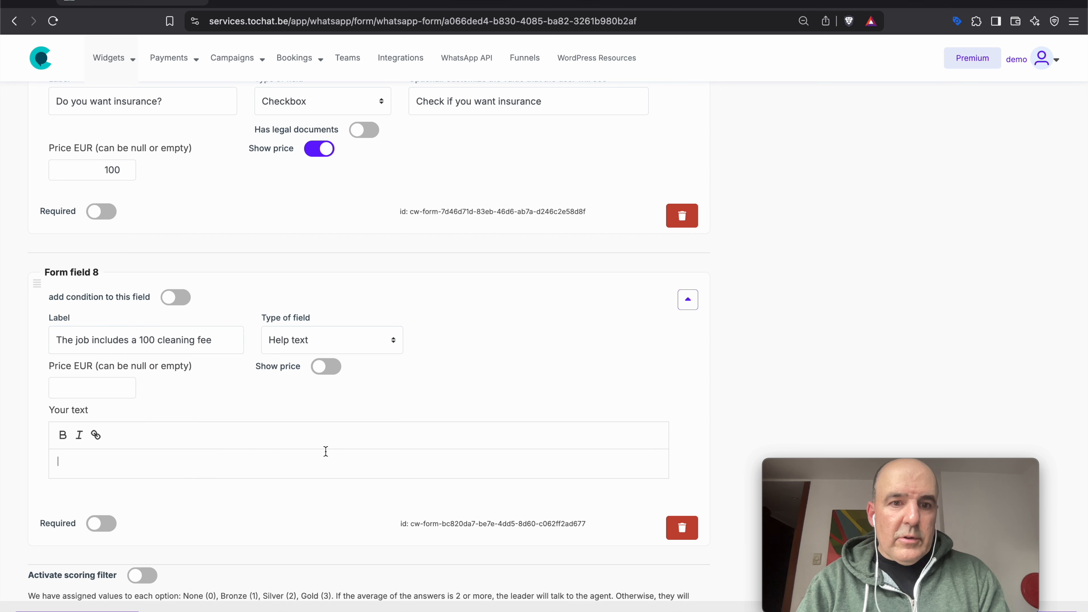
# - Copy the label into the help text body, set price 100 and show the price
pyautogui.tripleClick(126, 340)
pyautogui.hotkey('ctrl', 'c')
pyautogui.click(171, 452)
pyautogui.hotkey('ctrl', 'v')
pyautogui.click(122, 388)
pyautogui.write('100')
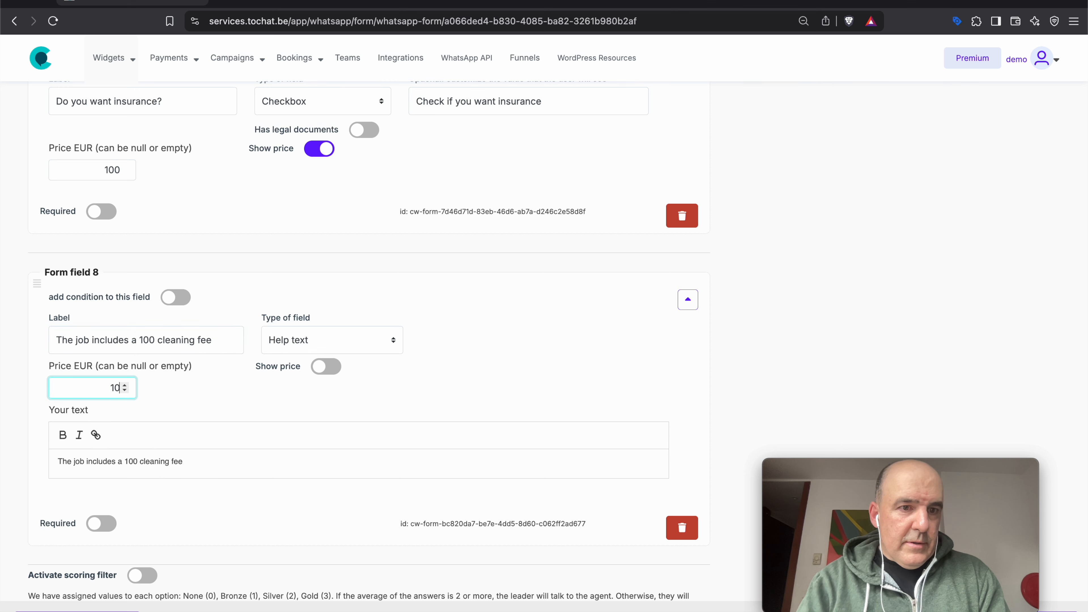
pyautogui.click(326, 367)
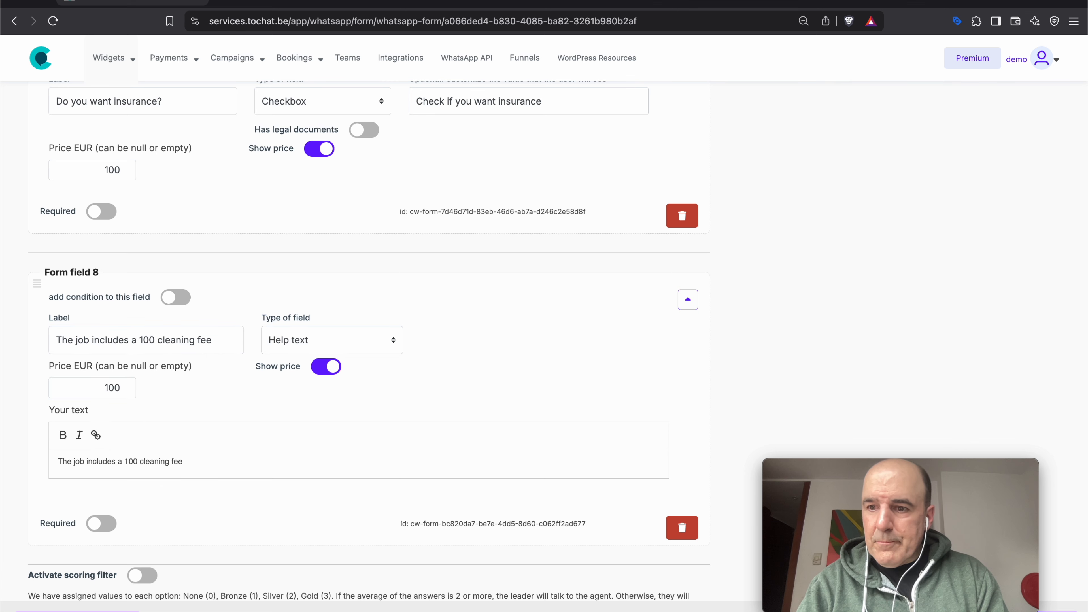
pyautogui.scroll(10, 894, 403)
pyautogui.scroll(15, 895, 409)
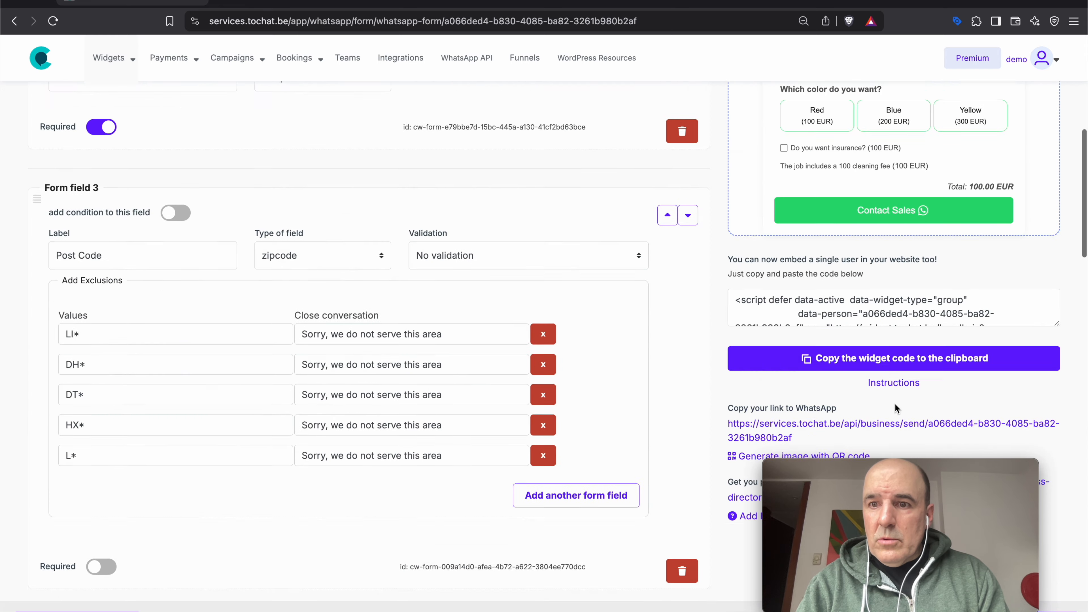
# - In the preview, choose the smallest house, Blue and insurance for a 500.00 EUR total with the cleaning fee
pyautogui.tripleClick(835, 315)
pyautogui.doubleClick(896, 315)
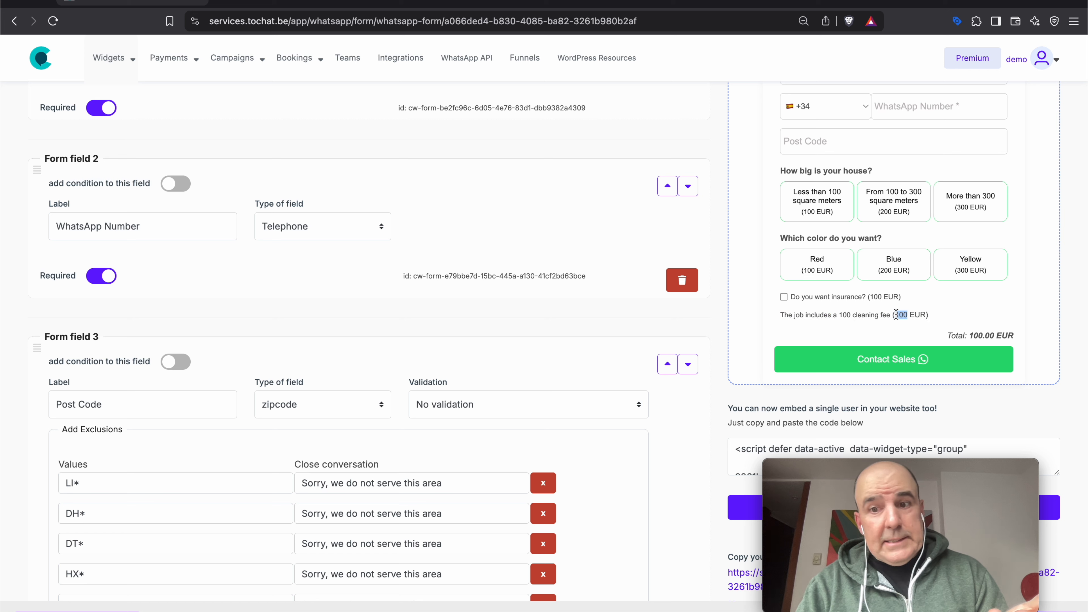
pyautogui.tripleClick(895, 315)
pyautogui.click(817, 264)
pyautogui.click(816, 201)
pyautogui.click(904, 272)
pyautogui.click(783, 296)
pyautogui.tripleClick(973, 336)
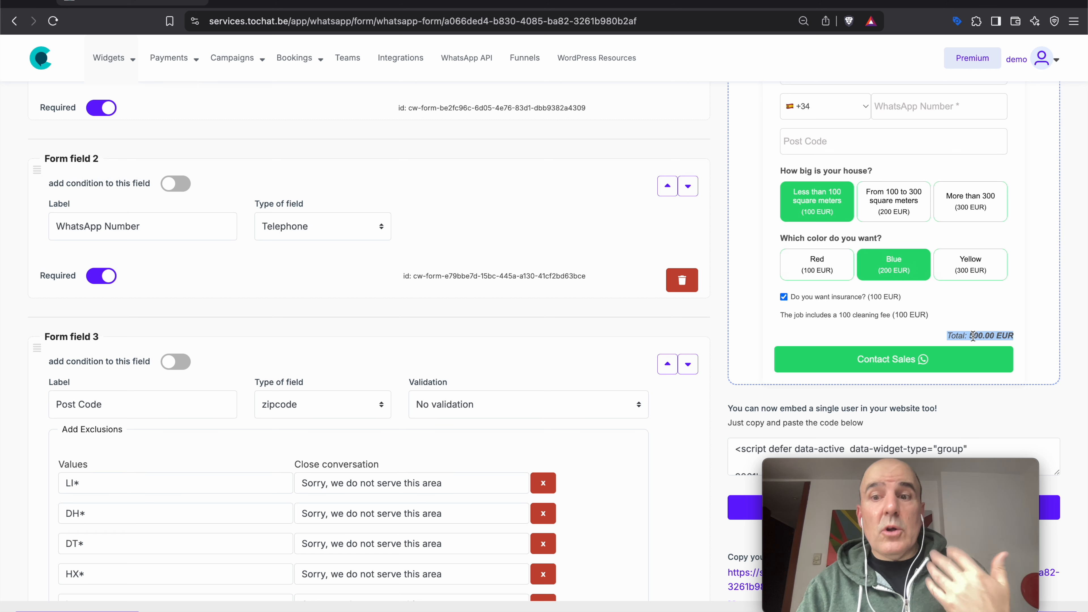
pyautogui.click(977, 329)
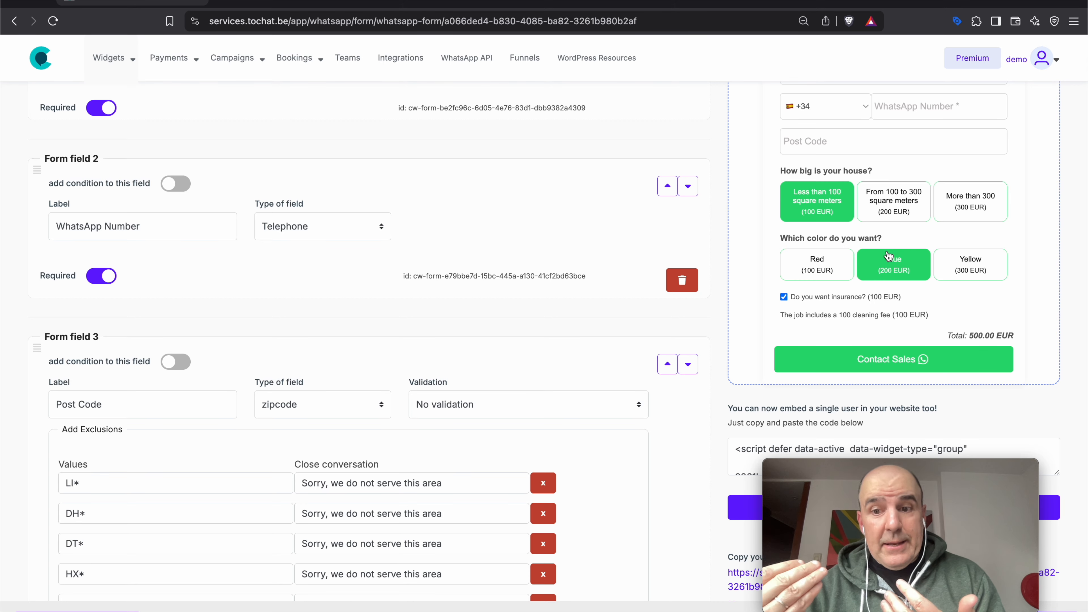
pyautogui.scroll(-20, 559, 270)
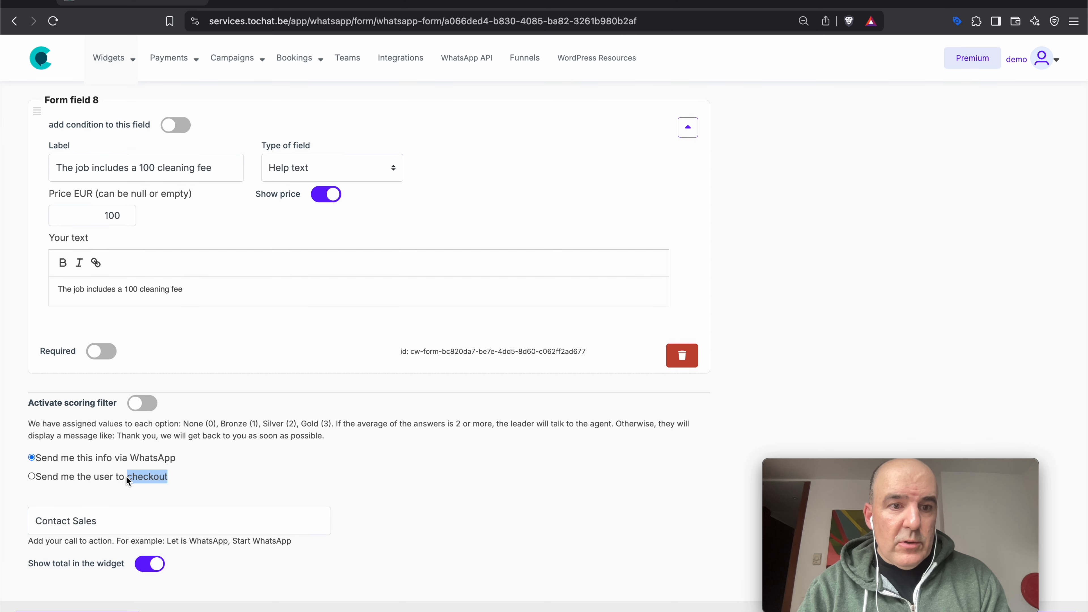
# - Switch the form's submit action to checkout with the Painter Job payment link
pyautogui.click(72, 478)
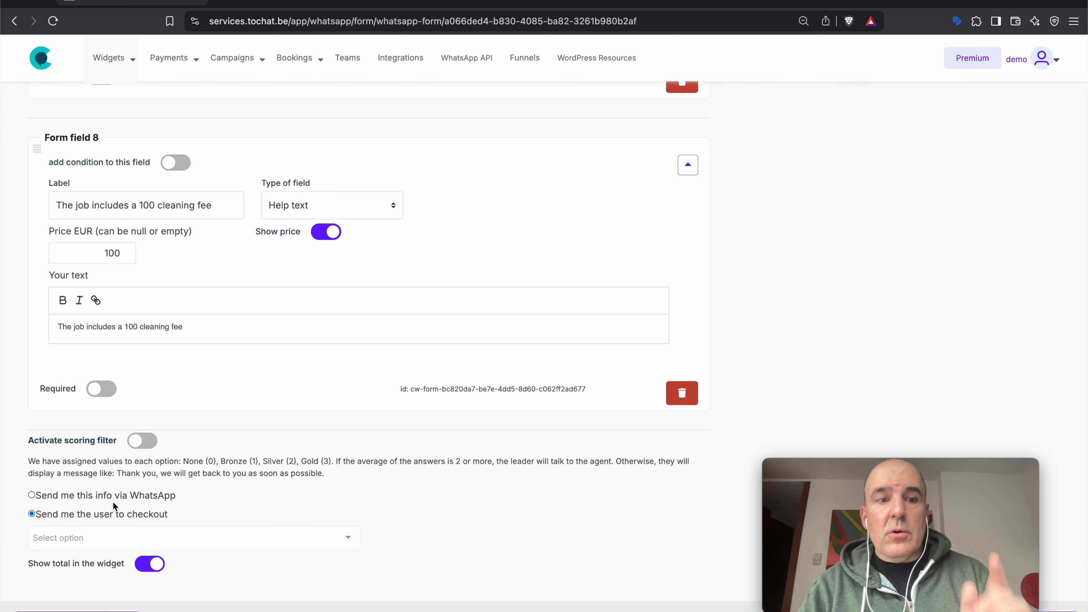
pyautogui.click(115, 537)
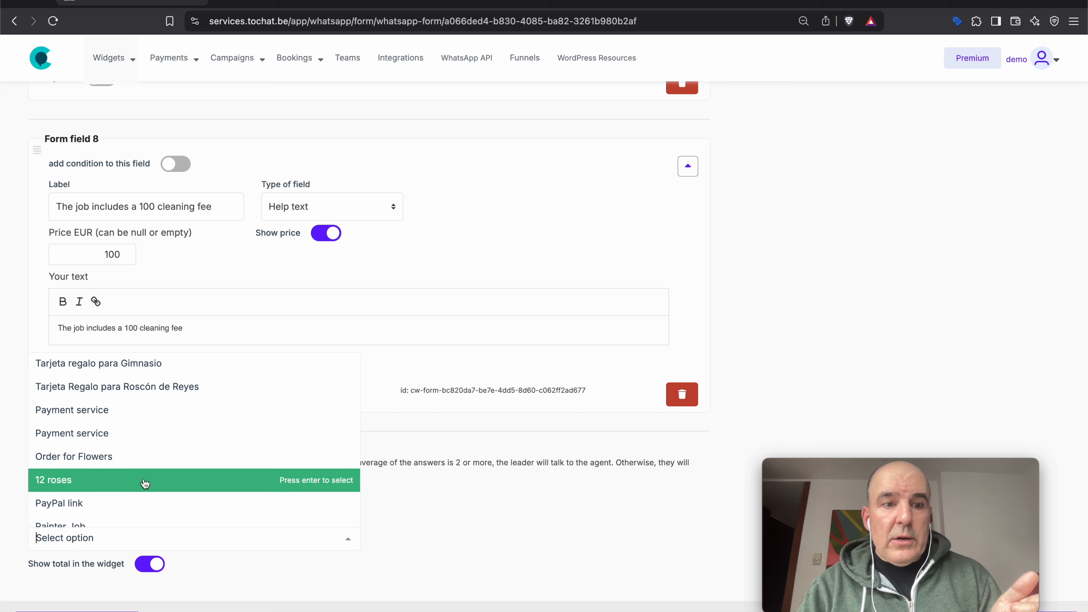
pyautogui.scroll(-2, 145, 484)
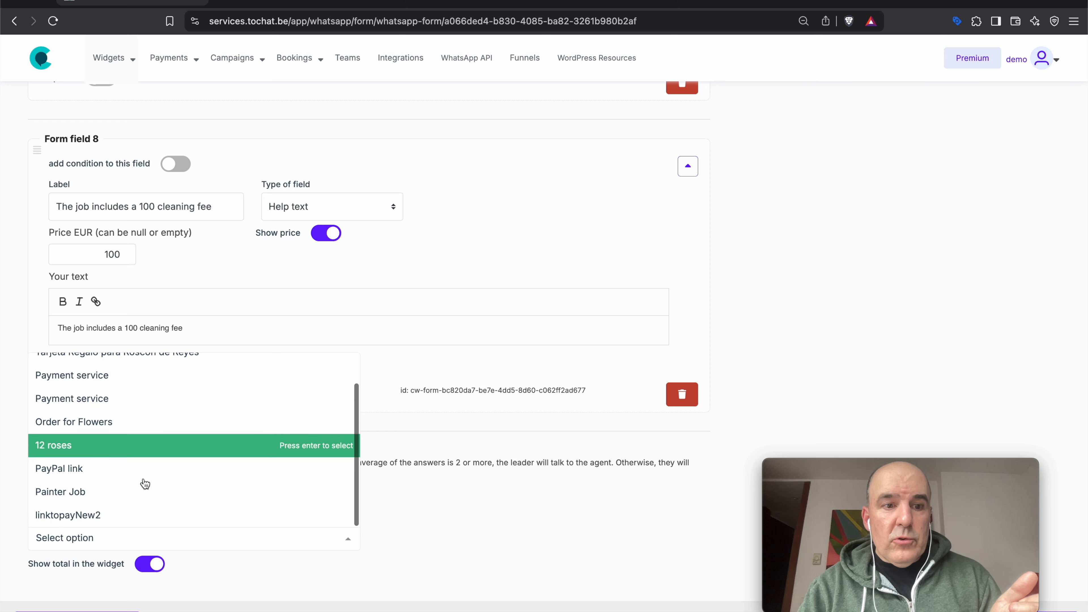
pyautogui.click(78, 498)
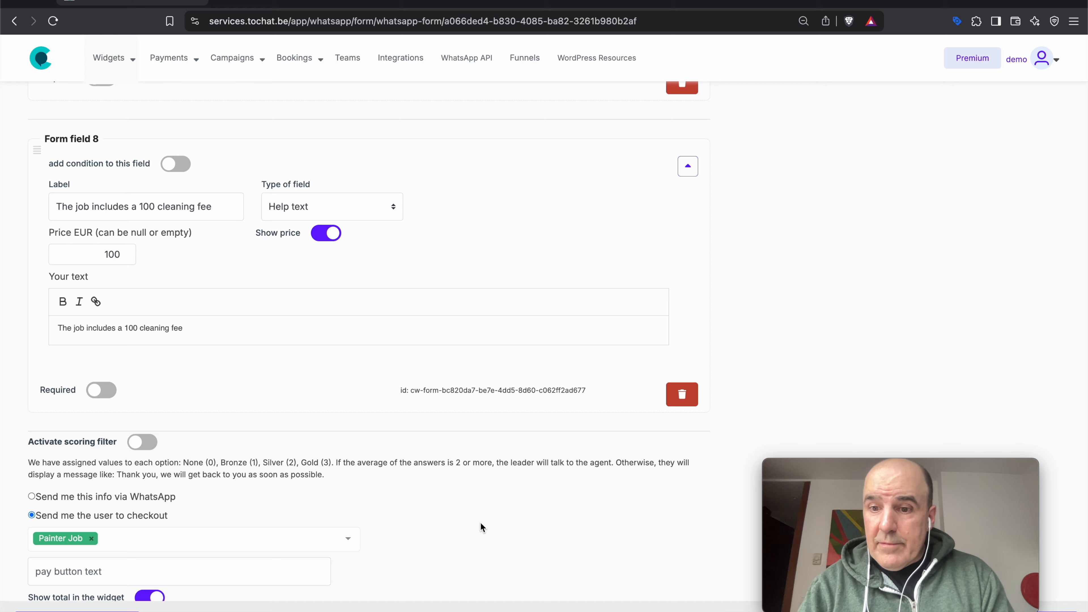
pyautogui.moveTo(856, 464); pyautogui.dragTo(865, 428)
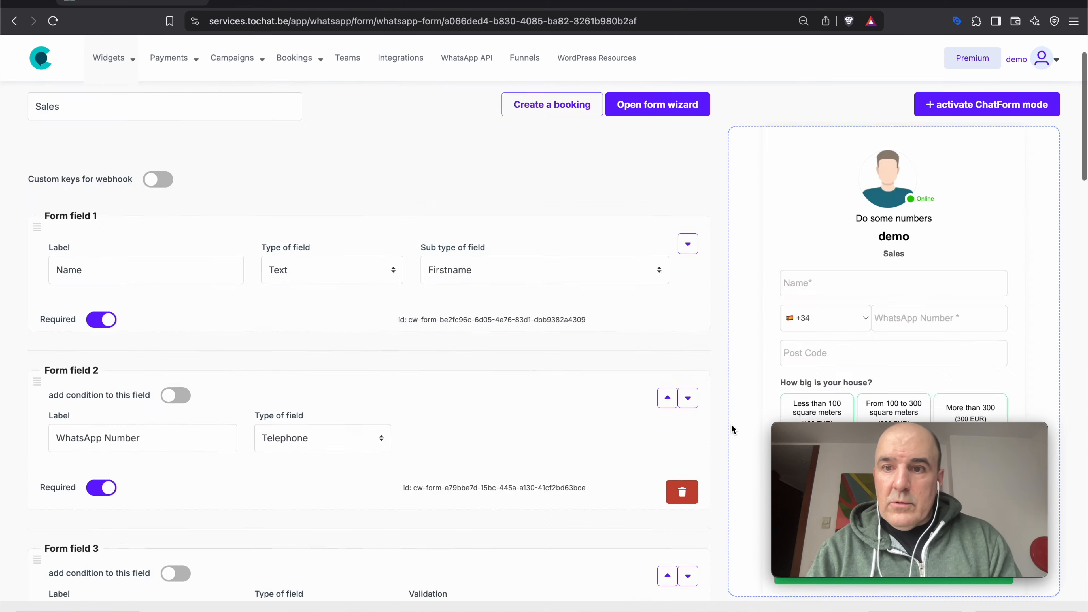
pyautogui.scroll(-4, 732, 425)
pyautogui.scroll(6, 731, 426)
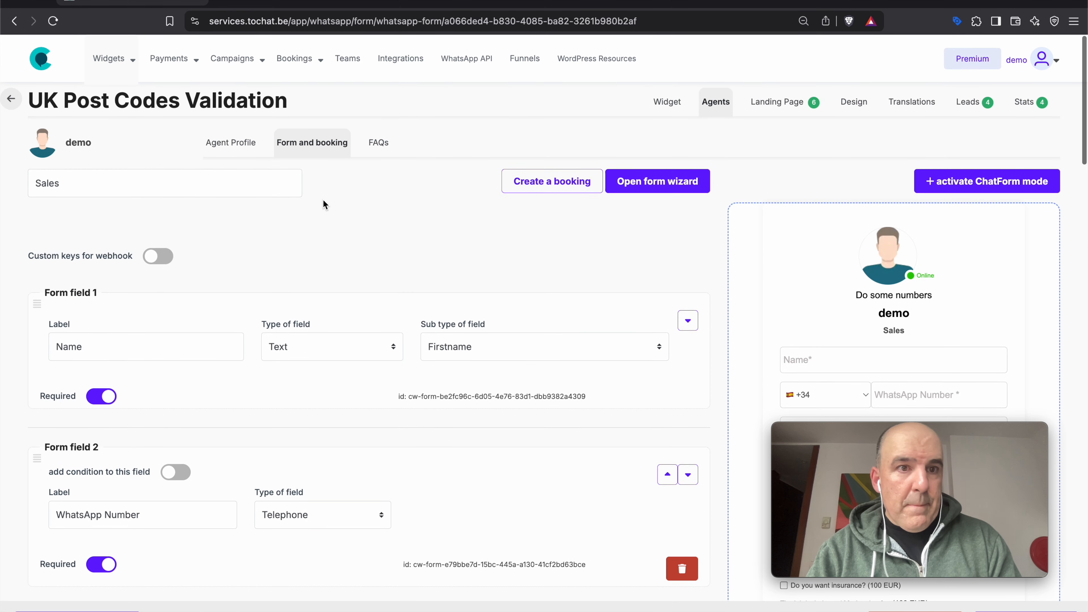
# - Check in Payments that the Painter Job link charges a 20% price
pyautogui.moveTo(178, 58)
pyautogui.click(218, 130)
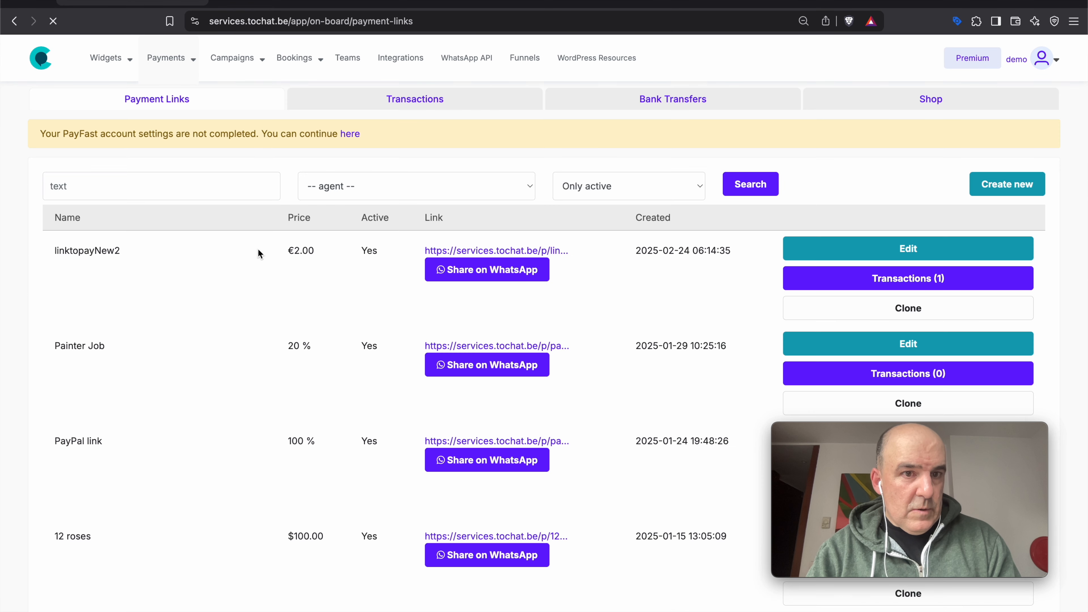
pyautogui.moveTo(55, 346); pyautogui.dragTo(140, 347)
pyautogui.moveTo(284, 347); pyautogui.dragTo(304, 346)
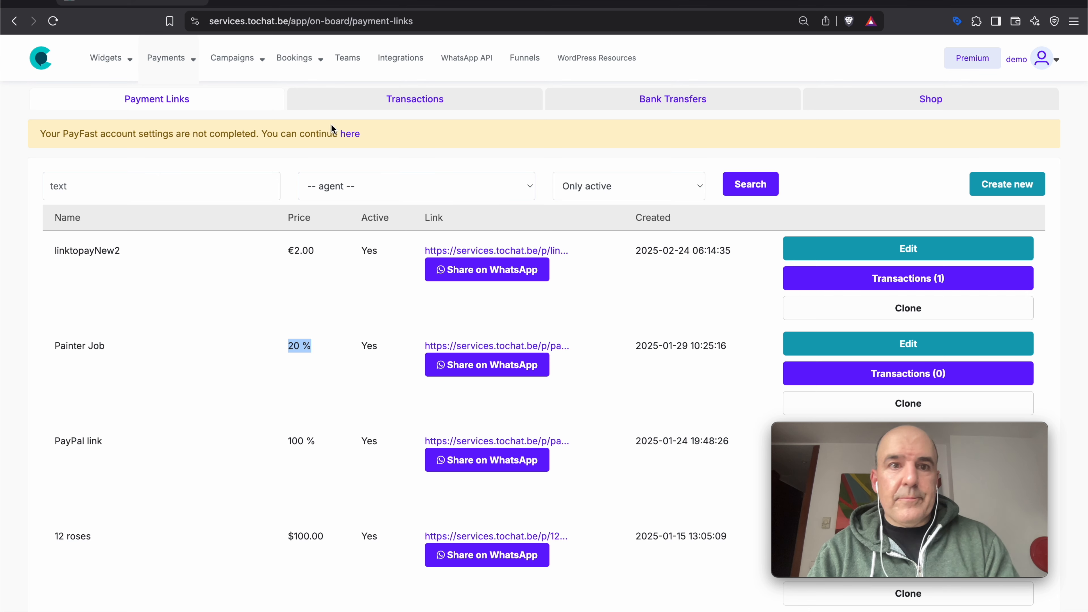
# - Reopen the UK Post Codes Validation widget's agent settings from the widgets list
pyautogui.moveTo(107, 57)
pyautogui.click(146, 96)
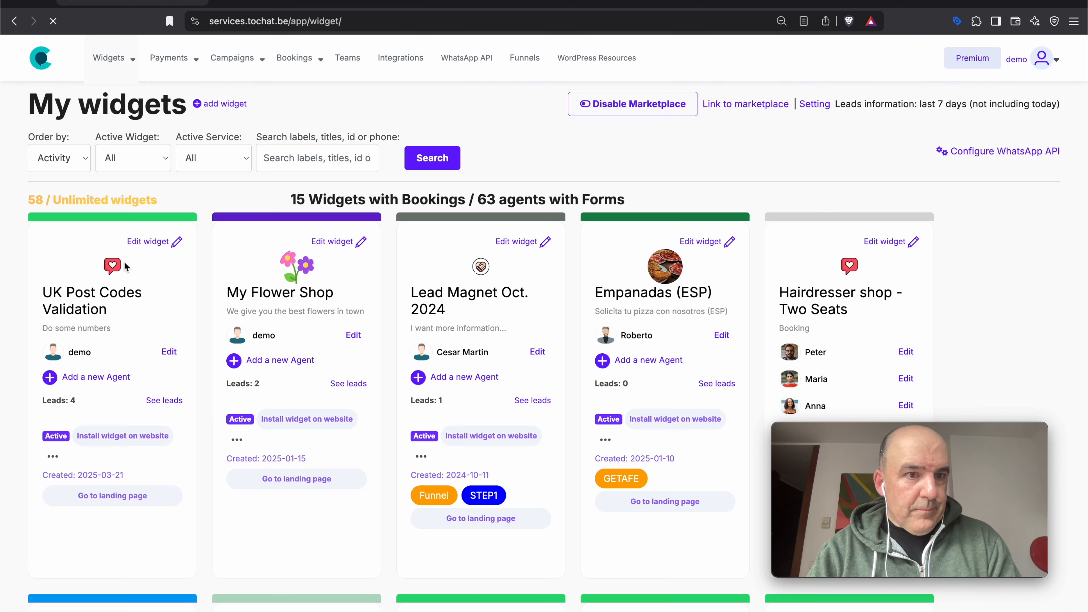
pyautogui.click(129, 300)
pyautogui.click(715, 100)
# - Set the checkout pay button text to 'Pay 20% to confirm the job'
pyautogui.click(707, 255)
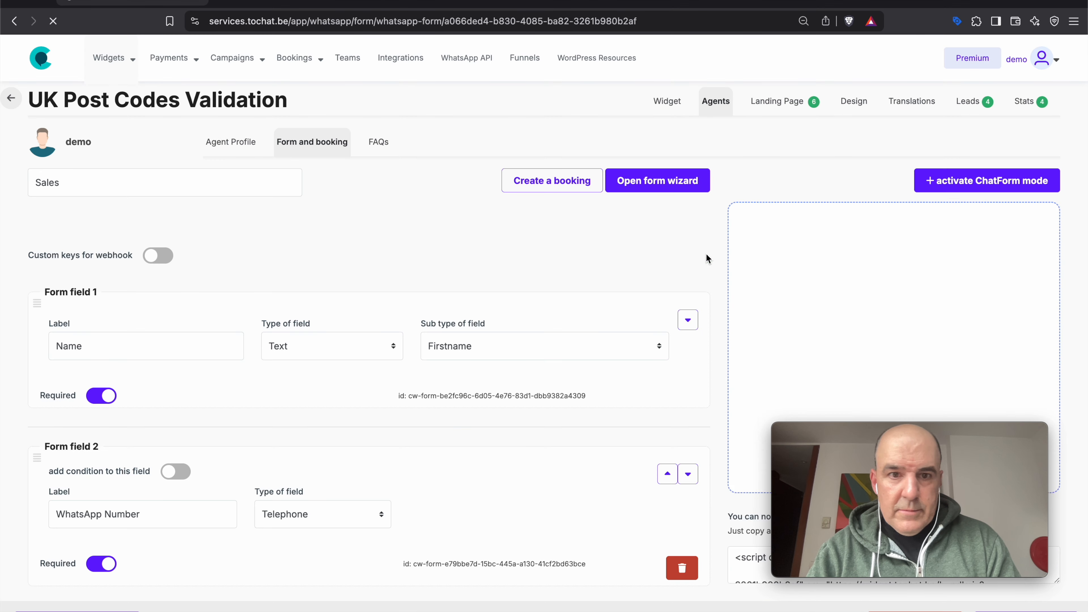
pyautogui.scroll(-20, 409, 253)
pyautogui.scroll(-3, 409, 250)
pyautogui.click(239, 539)
pyautogui.write('Pay 20')
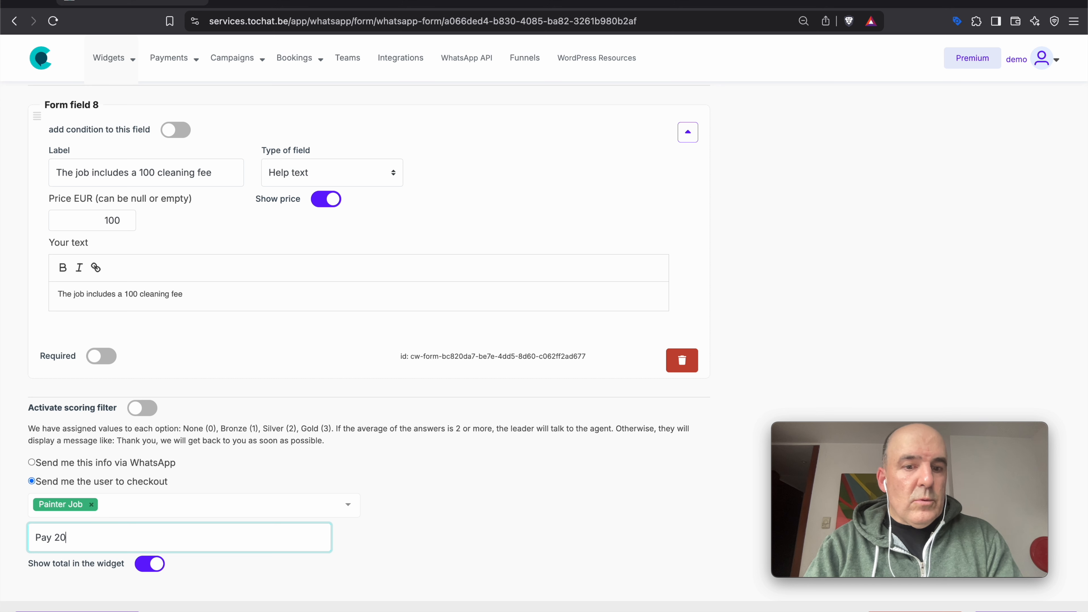
pyautogui.write('% to confirm the job')
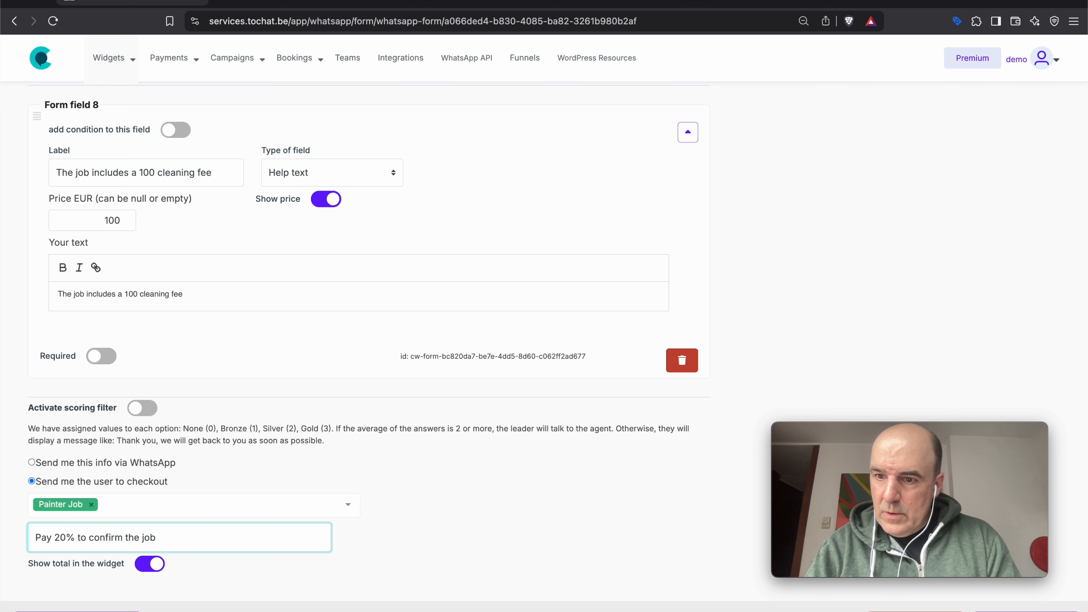
pyautogui.scroll(20, 850, 338)
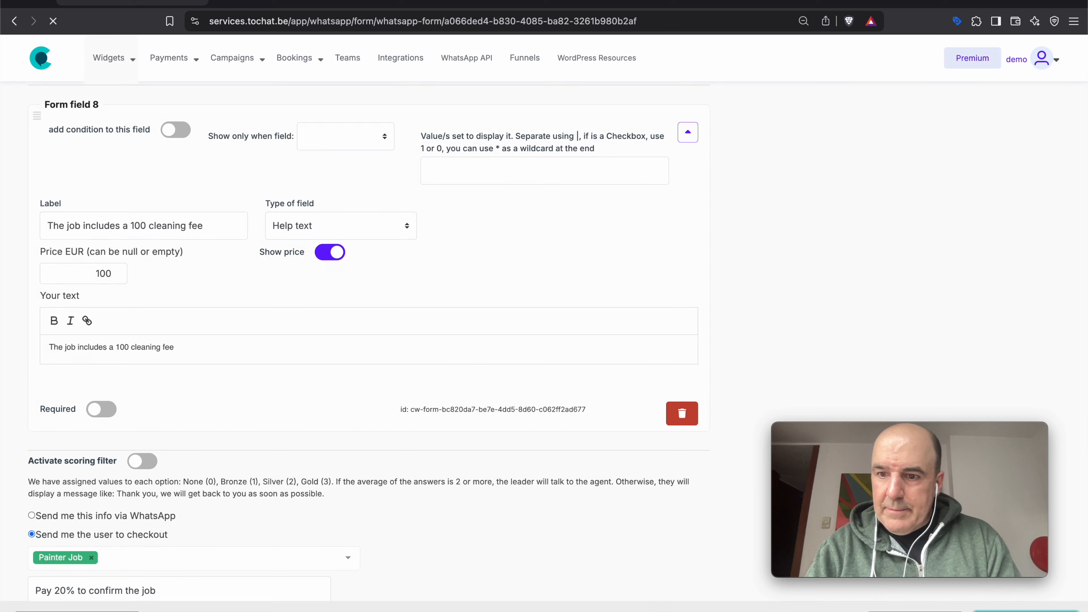
pyautogui.scroll(-4, 850, 338)
# - Fill the preview with a test name, WhatsApp number, post code and a 'To' service date
pyautogui.click(820, 207)
pyautogui.write('cesar')
pyautogui.press('Tab')
pyautogui.press('Tab')
pyautogui.write('627524')
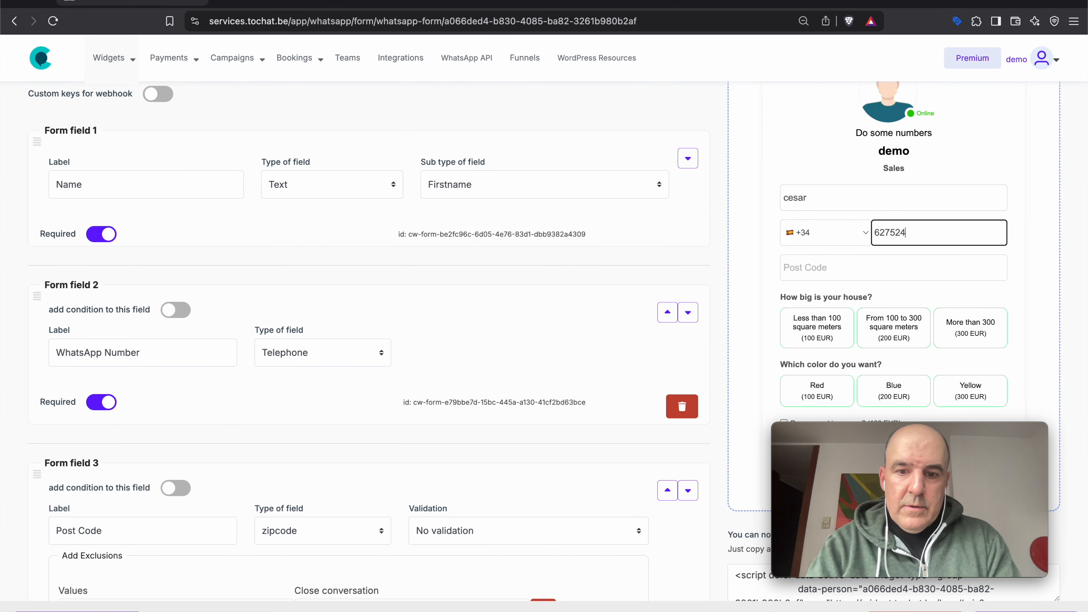
pyautogui.press('Tab')
pyautogui.write('NW')
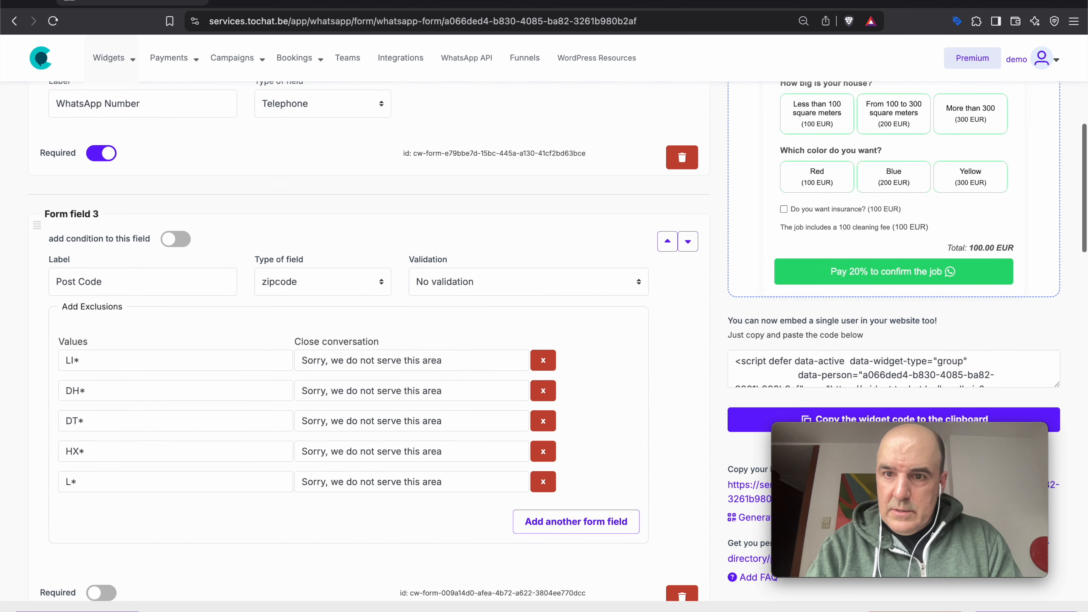
pyautogui.write('1234')
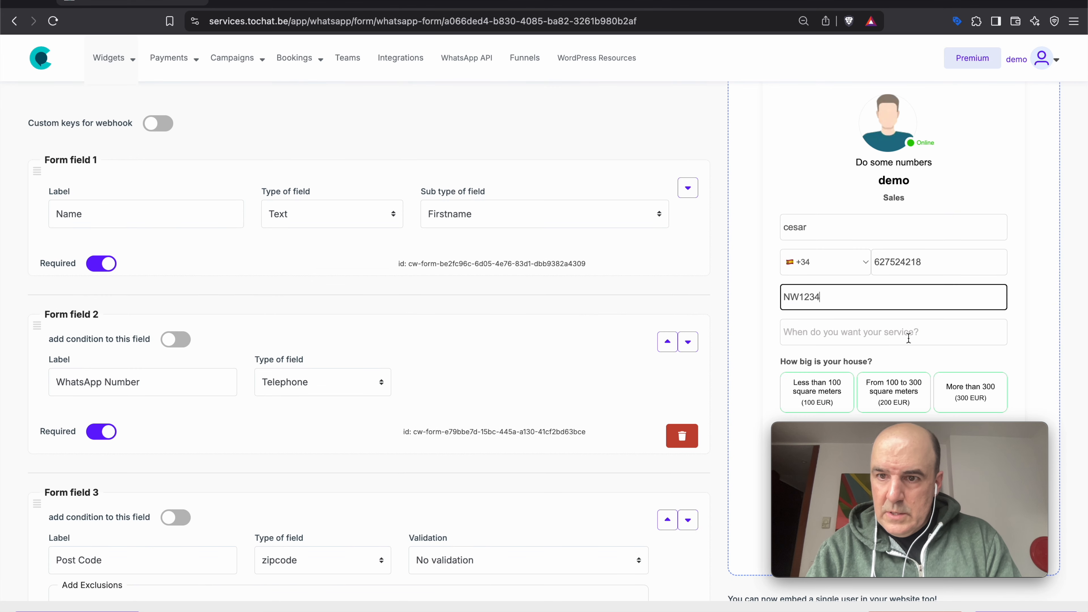
pyautogui.click(908, 338)
pyautogui.write('Today')
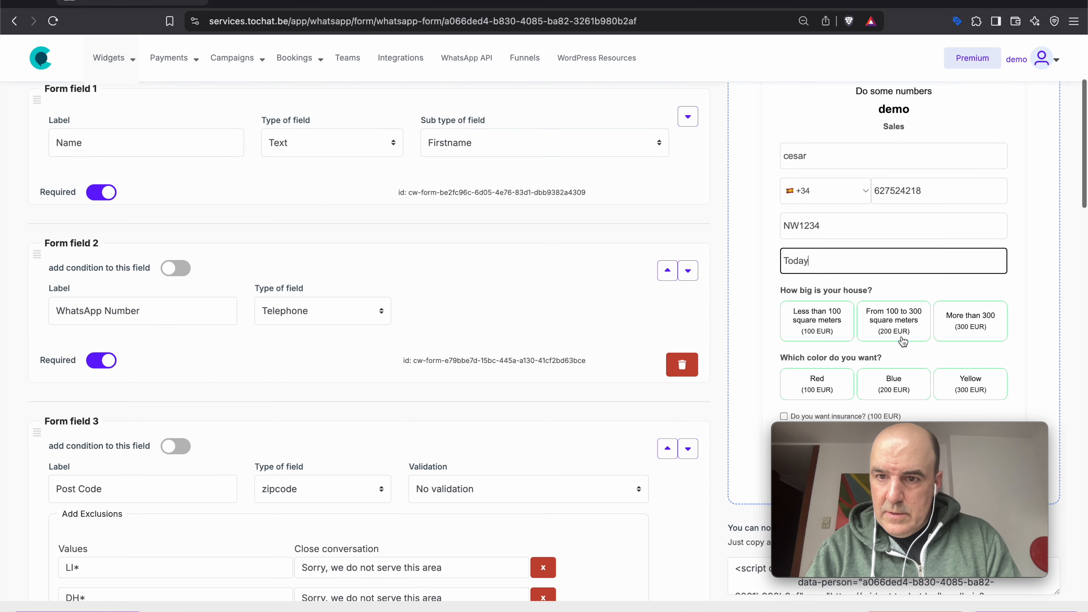
# - Pick the smallest size, Blue and insurance for 500 EUR, then submit to payment
pyautogui.click(817, 320)
pyautogui.click(894, 383)
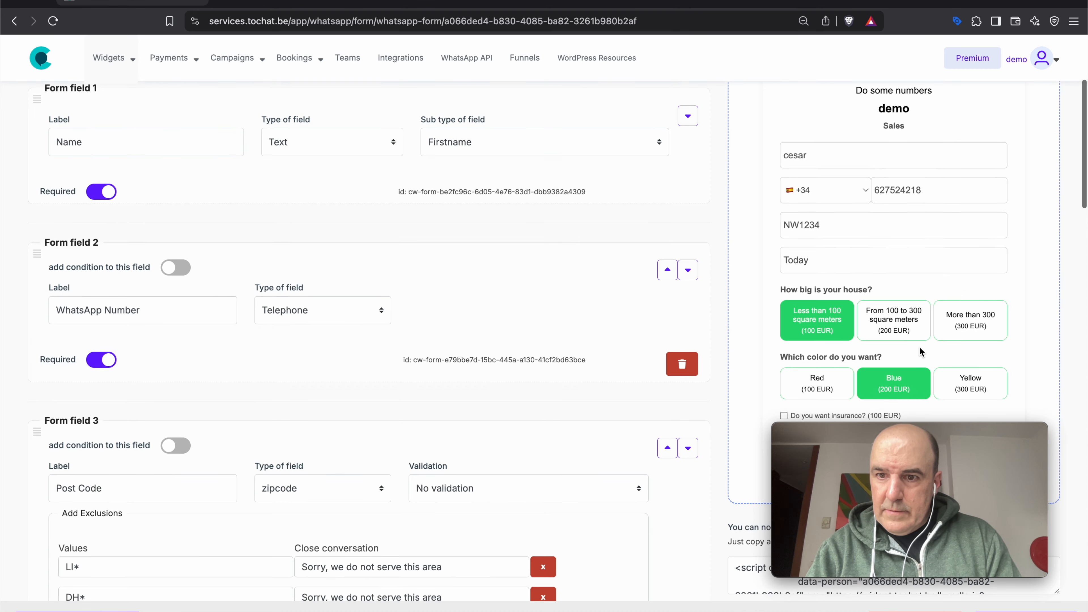
pyautogui.click(821, 270)
pyautogui.click(967, 334)
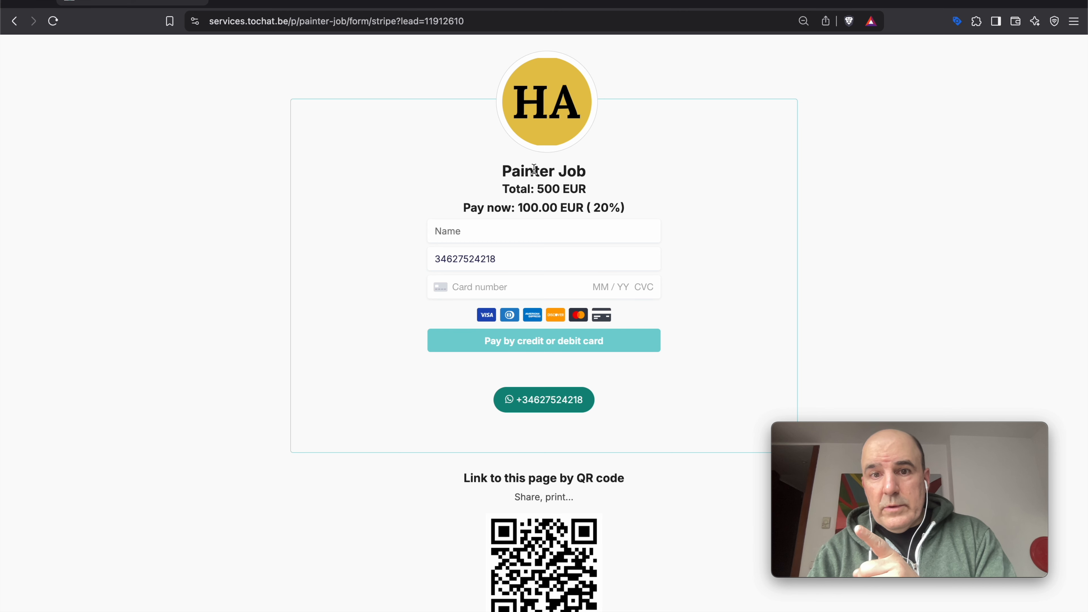
# - Point out the 500 EUR total and 100.00 EUR (20%) pay-now lines, then go back
pyautogui.moveTo(534, 169); pyautogui.dragTo(486, 208)
pyautogui.tripleClick(552, 190)
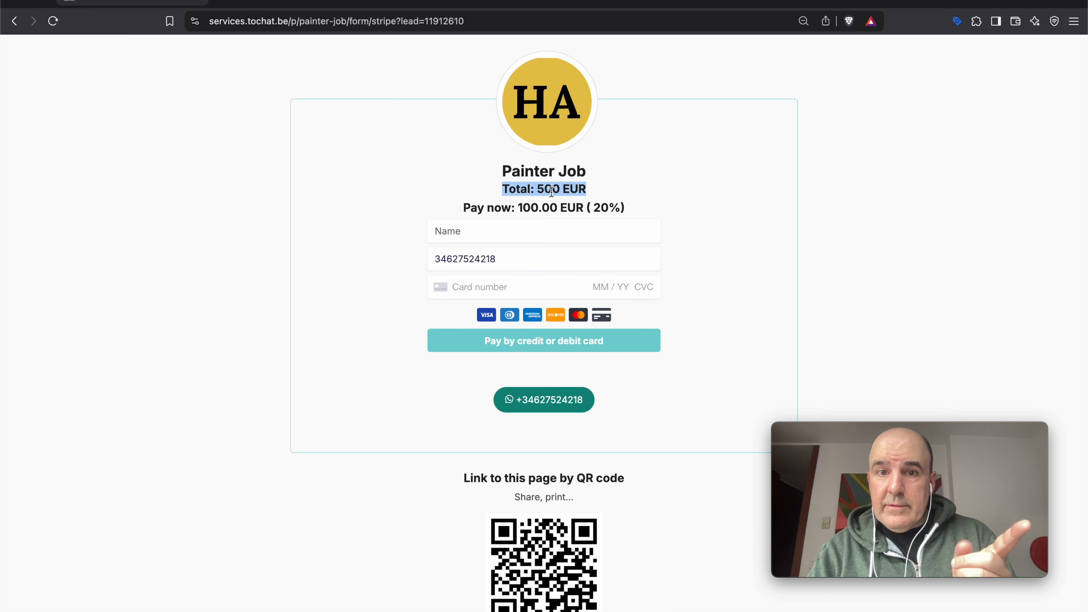
pyautogui.tripleClick(545, 210)
pyautogui.tripleClick(605, 208)
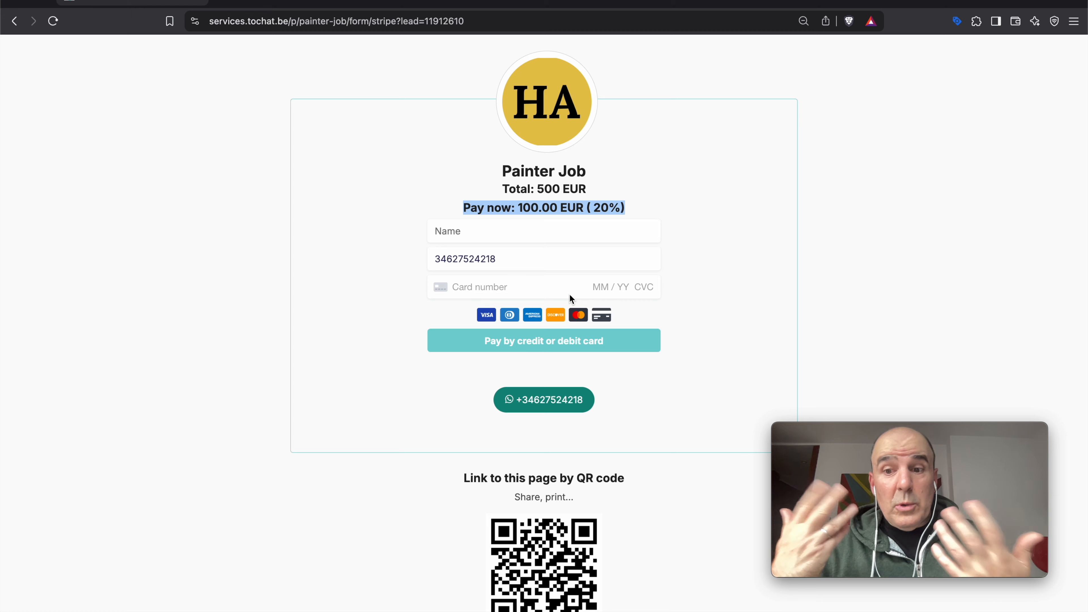
pyautogui.click(322, 236)
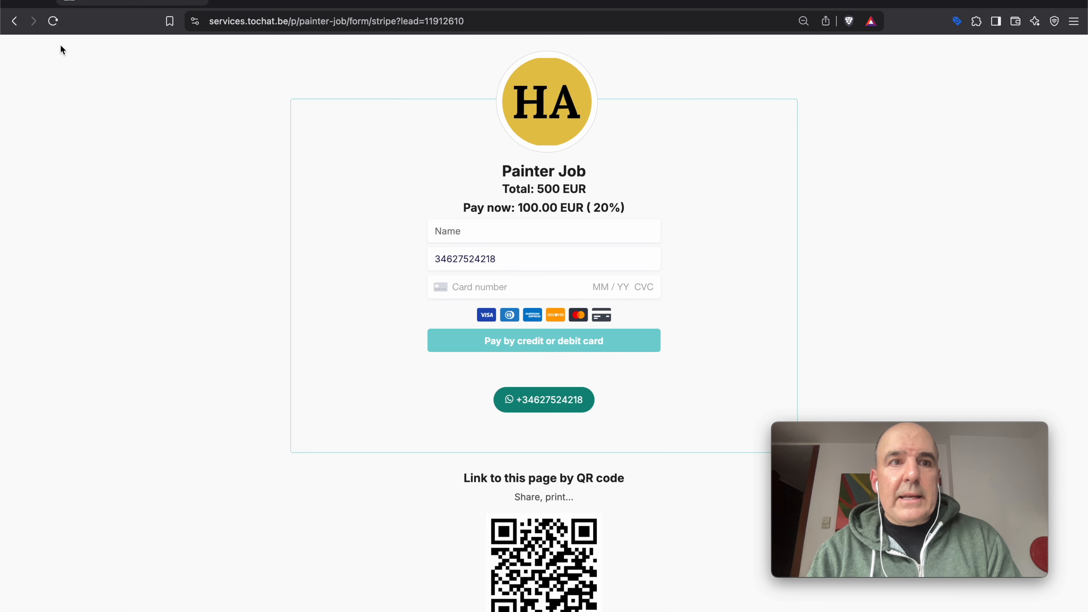
pyautogui.click(14, 20)
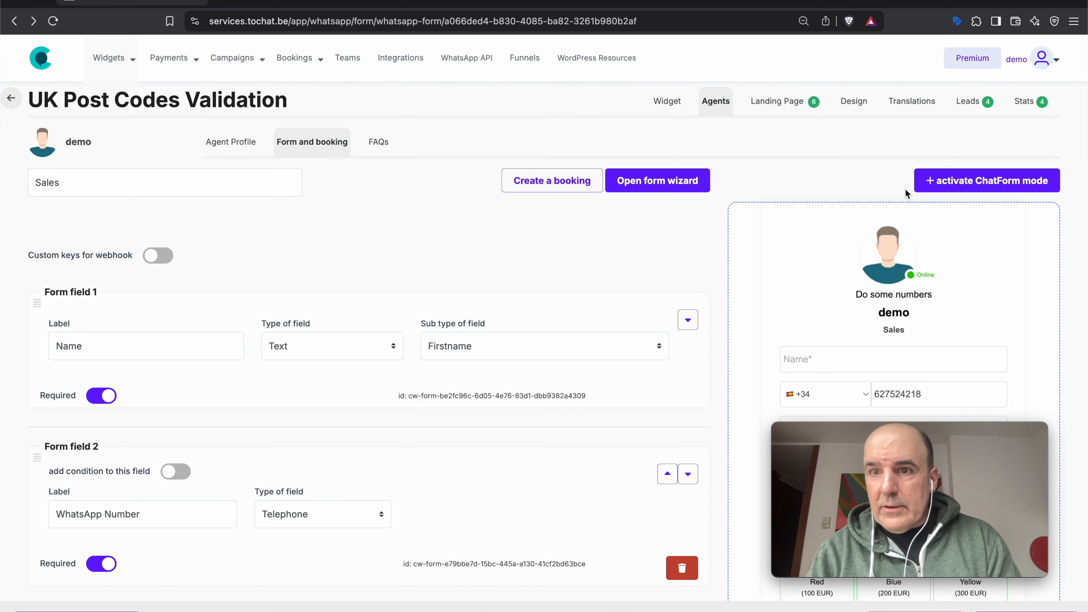
# - Open the test lead's Pending pay 20% deposit page from Leads and select its URL
pyautogui.click(968, 103)
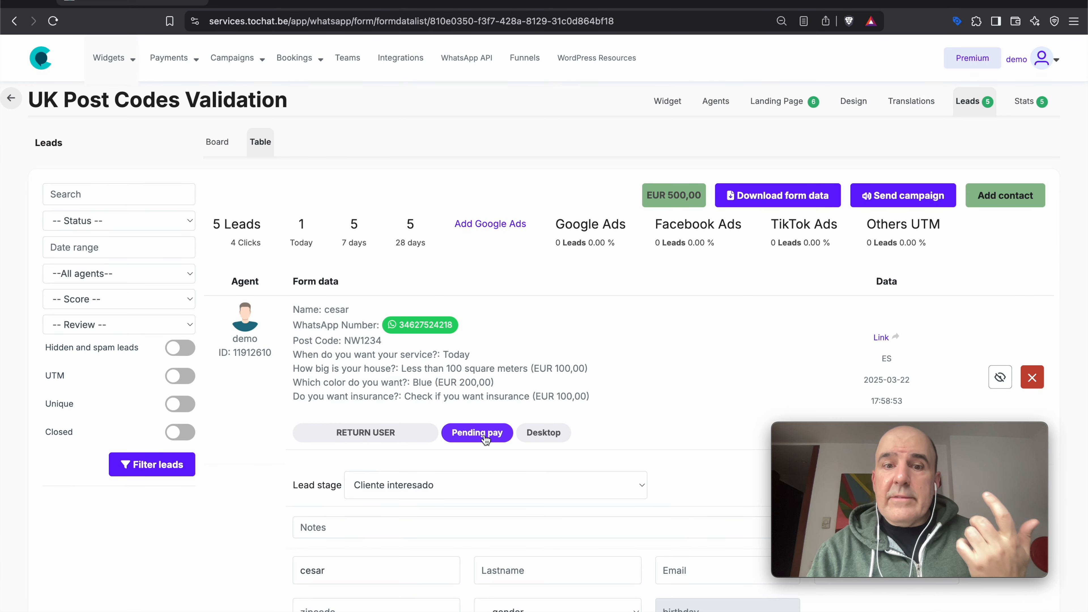
pyautogui.moveTo(529, 396); pyautogui.dragTo(477, 366)
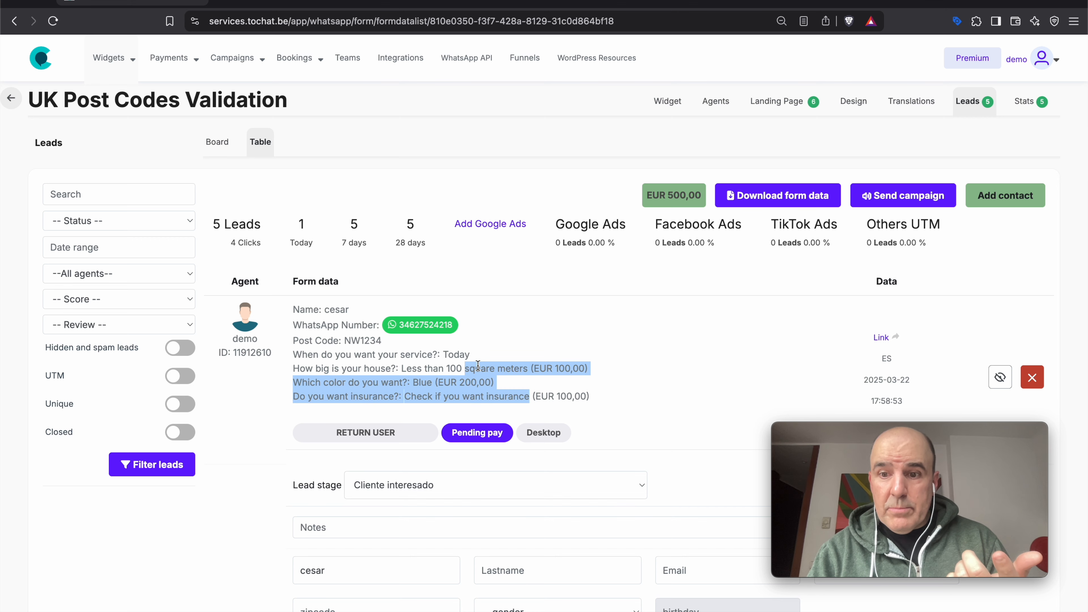
pyautogui.click(491, 433)
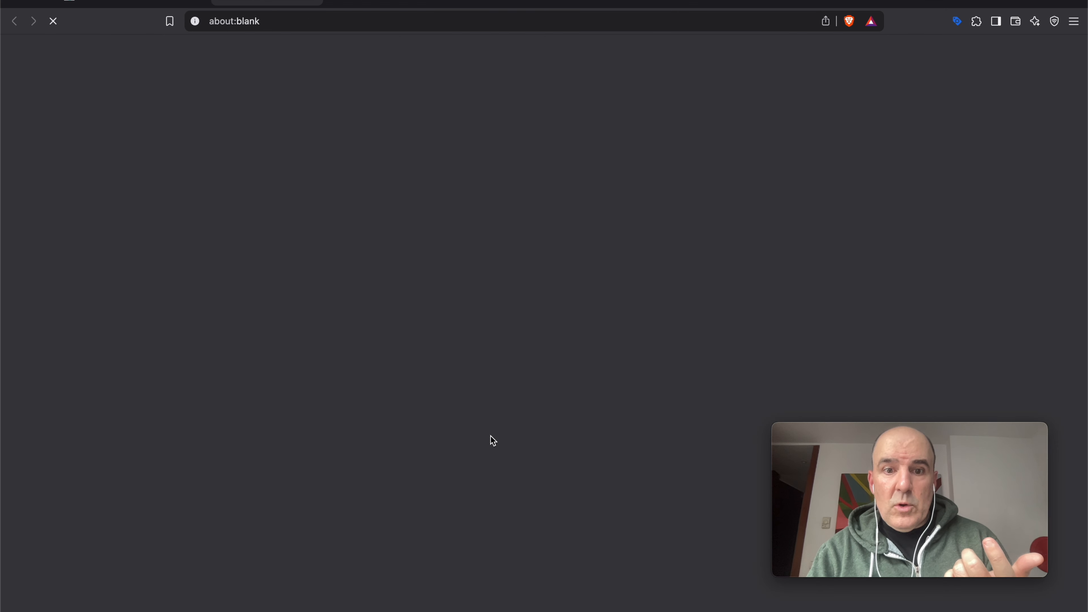
pyautogui.click(311, 18)
pyautogui.press('super+c')
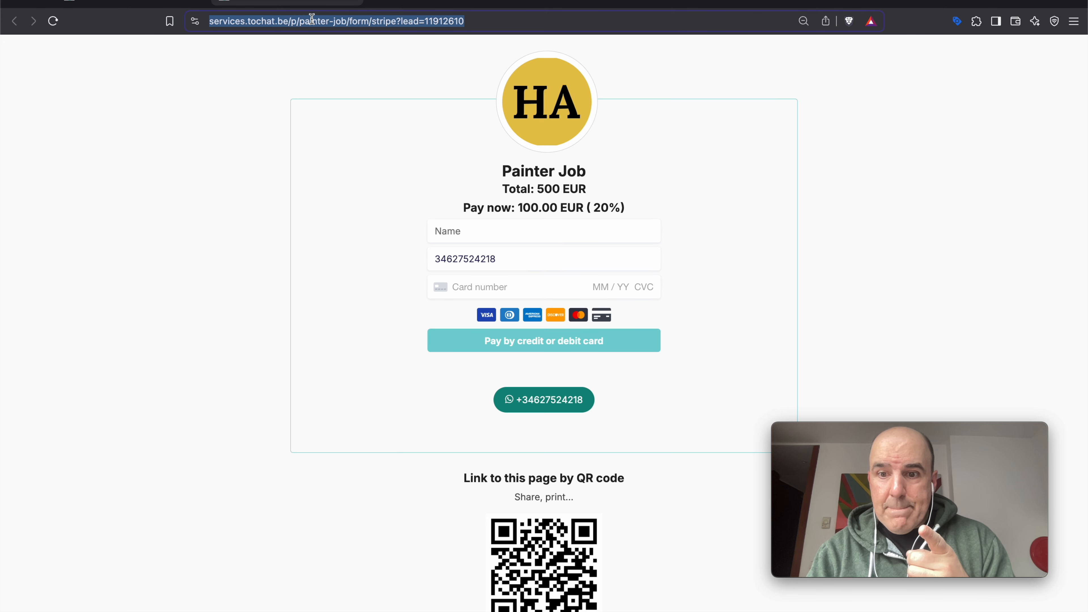
pyautogui.click(137, 5)
# - WhatsApp the lead 'Hi, this is your link to pay for the job.' with the pasted payment link
pyautogui.click(419, 325)
pyautogui.write('Hi, this is yo')
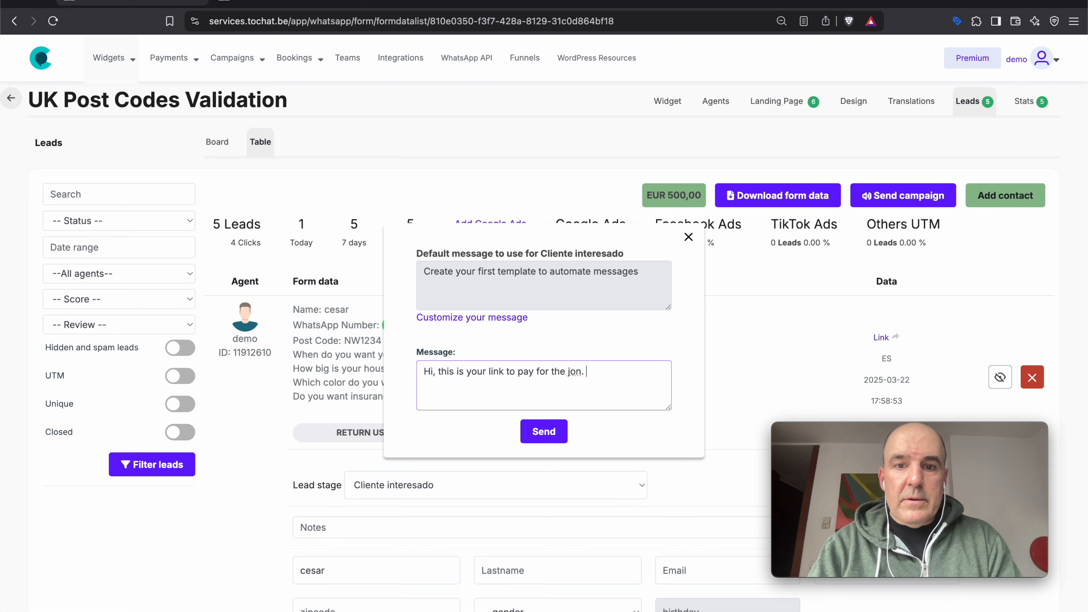
pyautogui.write('ur link to pay for the job.')
pyautogui.press('super+v')
pyautogui.write('Let me')
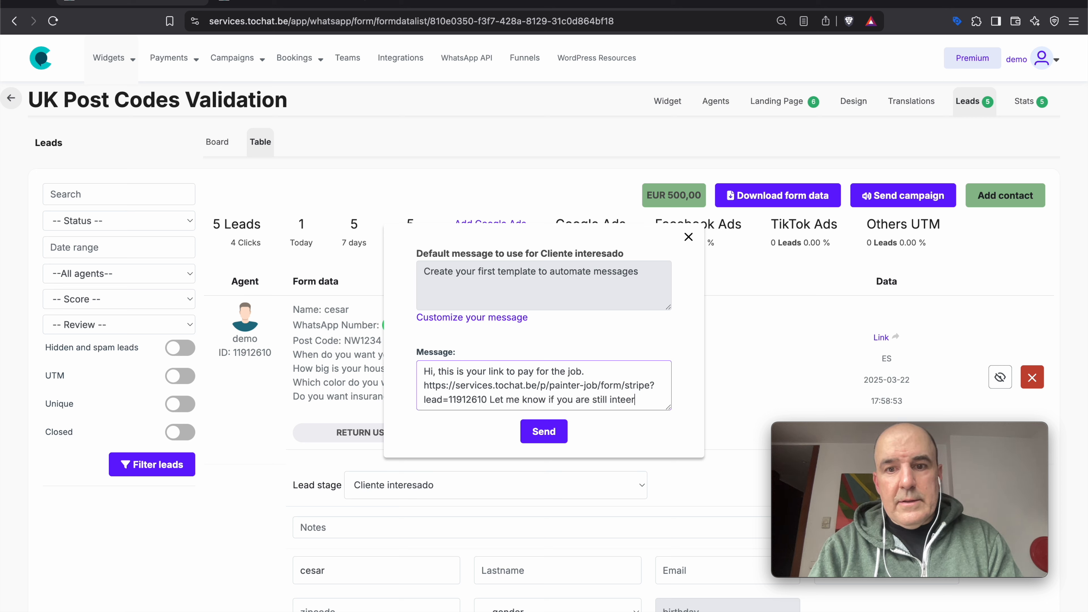
pyautogui.click(545, 433)
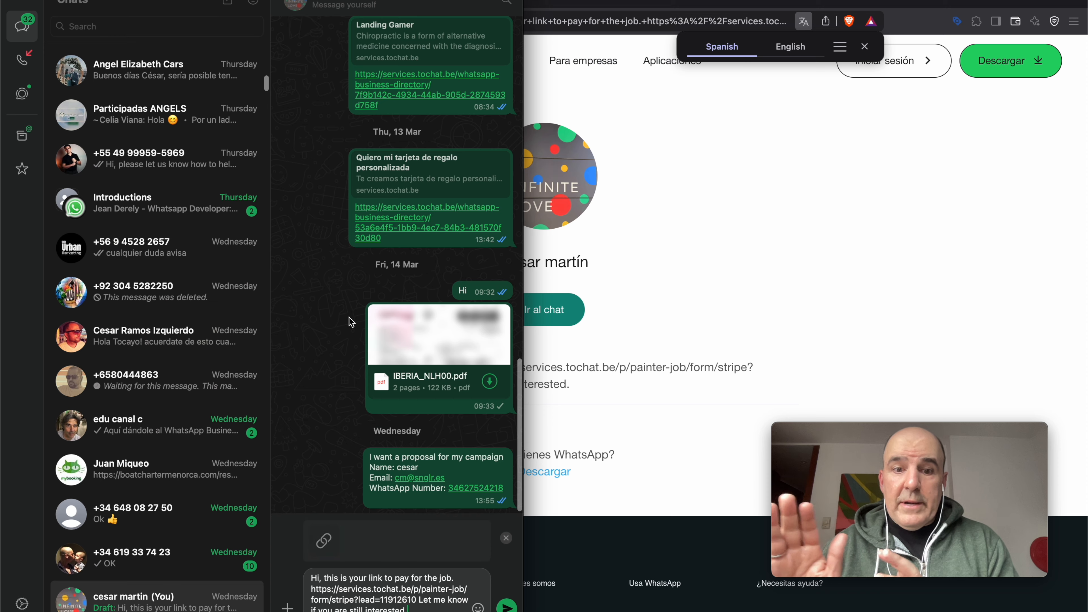
pyautogui.press('Return')
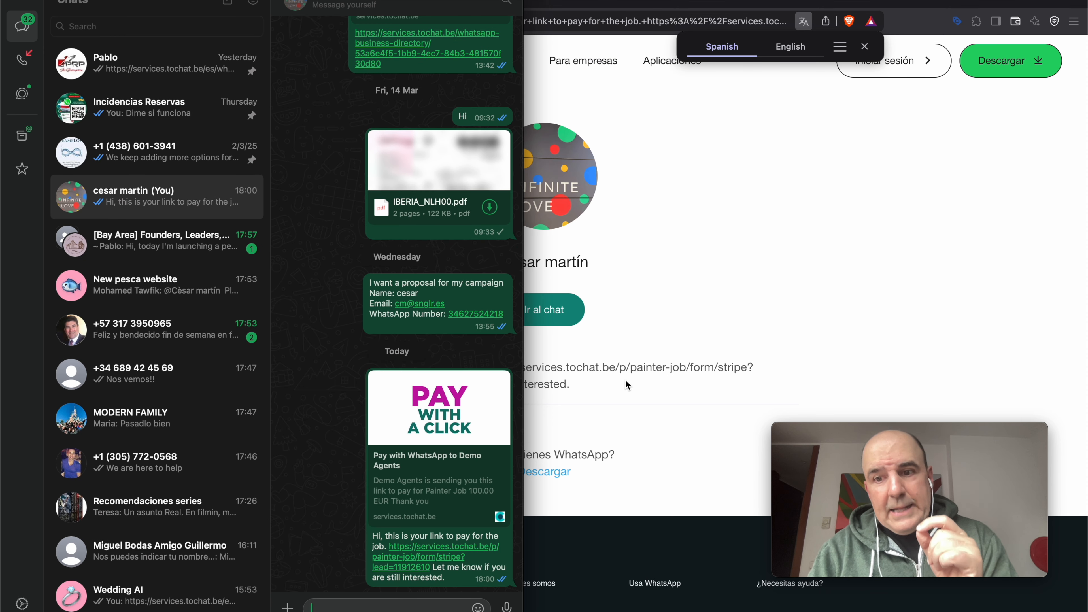
pyautogui.click(643, 389)
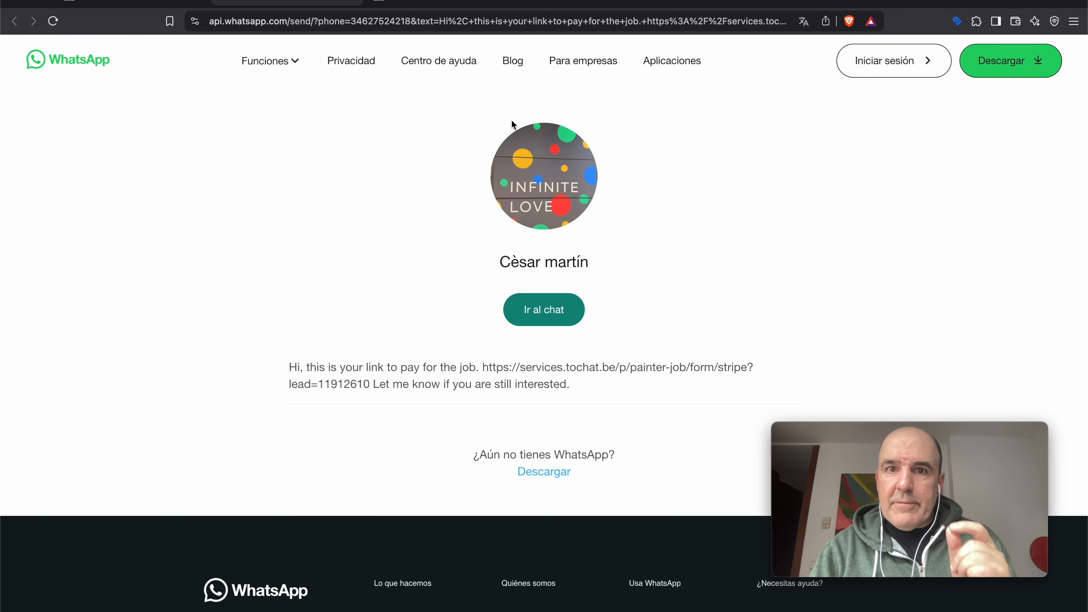
pyautogui.click(427, 6)
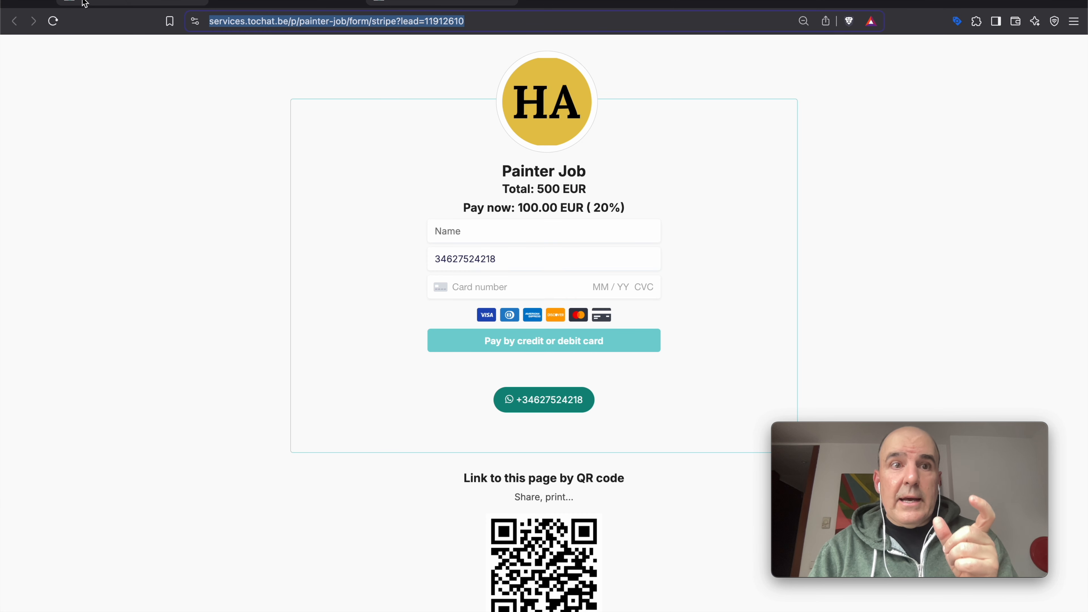
# - Scroll the form editor to Form field 3's Add Exclusions list beside the live preview
pyautogui.click(113, 2)
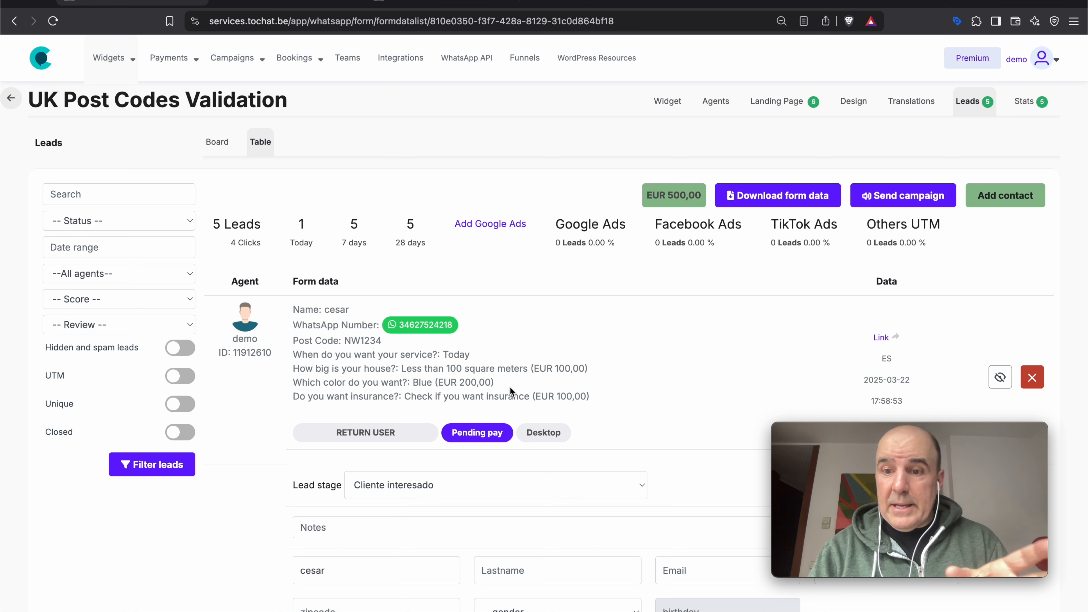
pyautogui.scroll(-10, 596, 405)
pyautogui.click(560, 356)
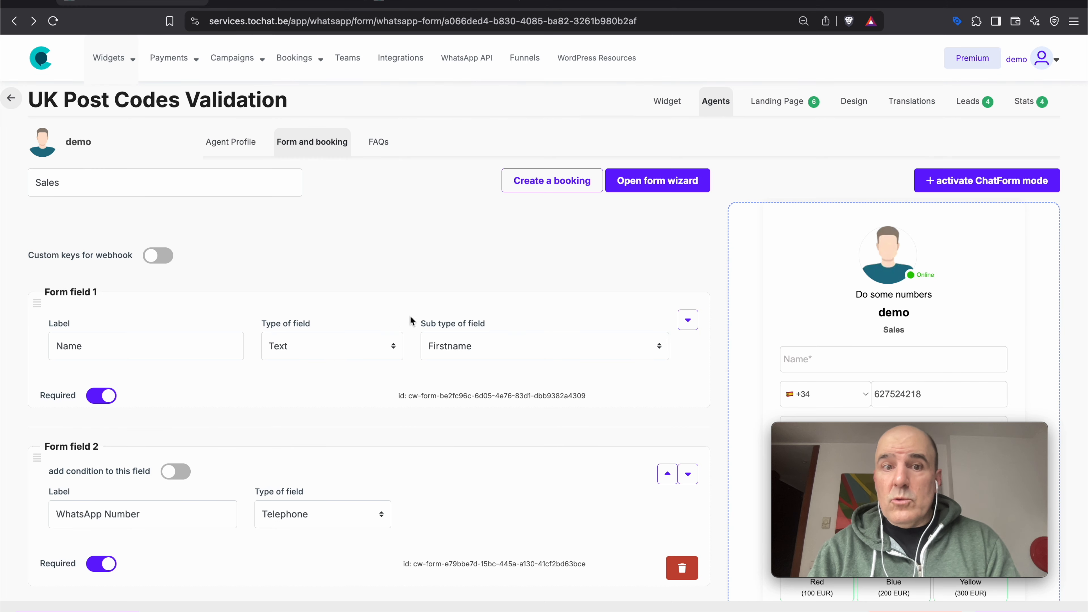
pyautogui.scroll(-5, 451, 283)
pyautogui.scroll(-2, 903, 309)
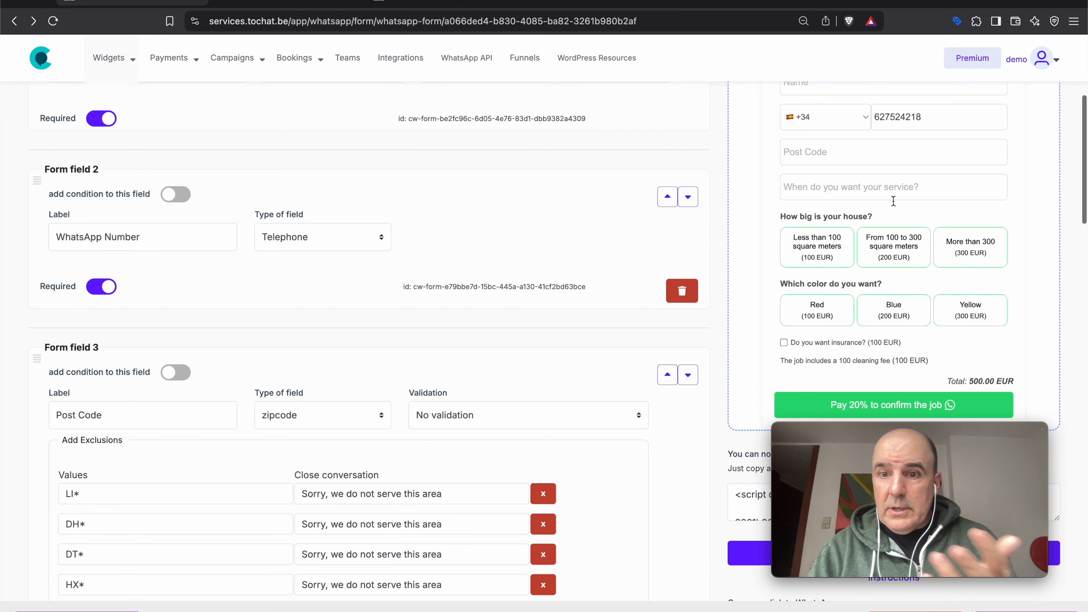
pyautogui.scroll(1, 871, 333)
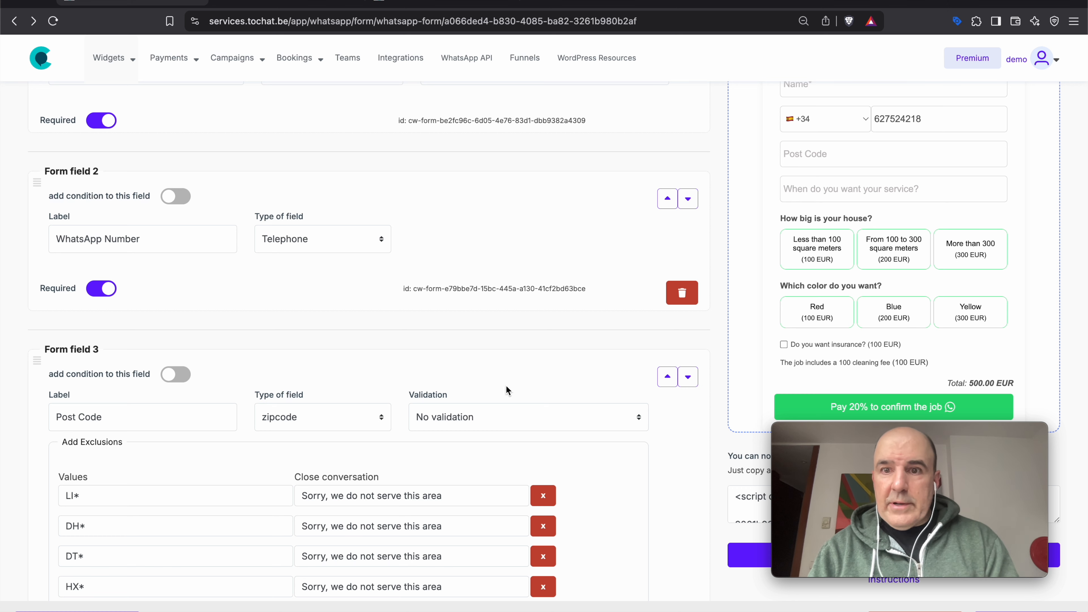
pyautogui.scroll(-3, 223, 501)
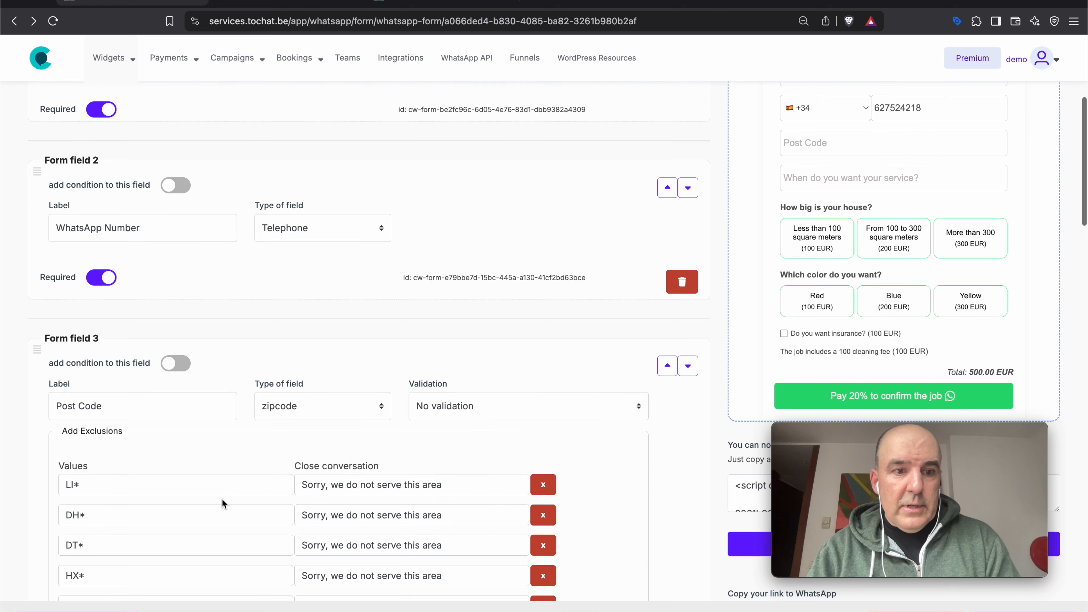
pyautogui.scroll(4, 716, 413)
# - Submit a preview test entry with post code 'Li', the smallest size and Blue
pyautogui.click(830, 253)
pyautogui.write('esa')
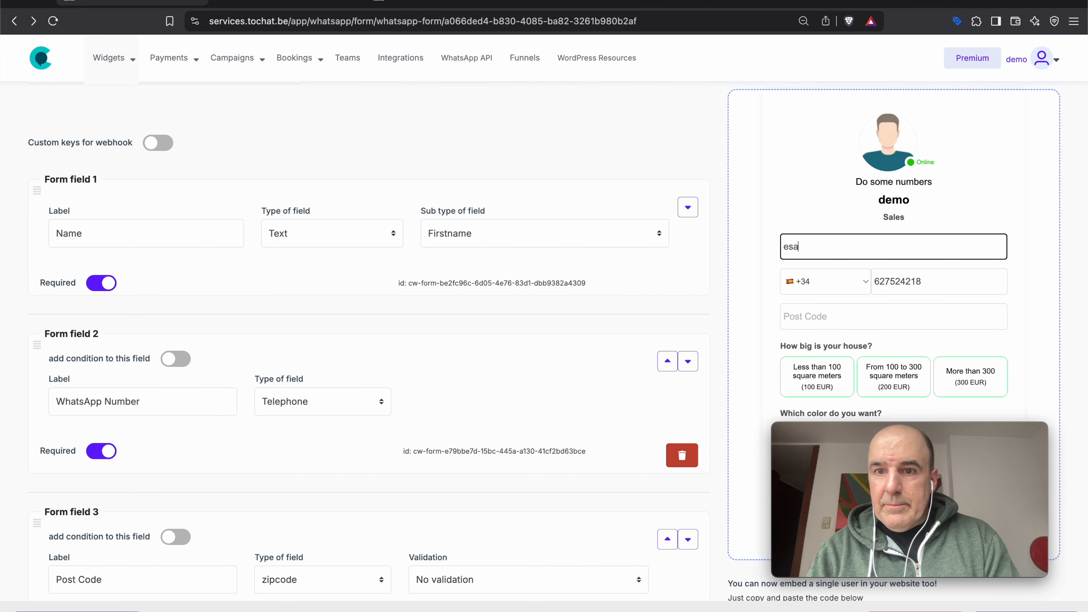
pyautogui.write('cesar')
pyautogui.press('Tab')
pyautogui.press('Tab')
pyautogui.press('Tab')
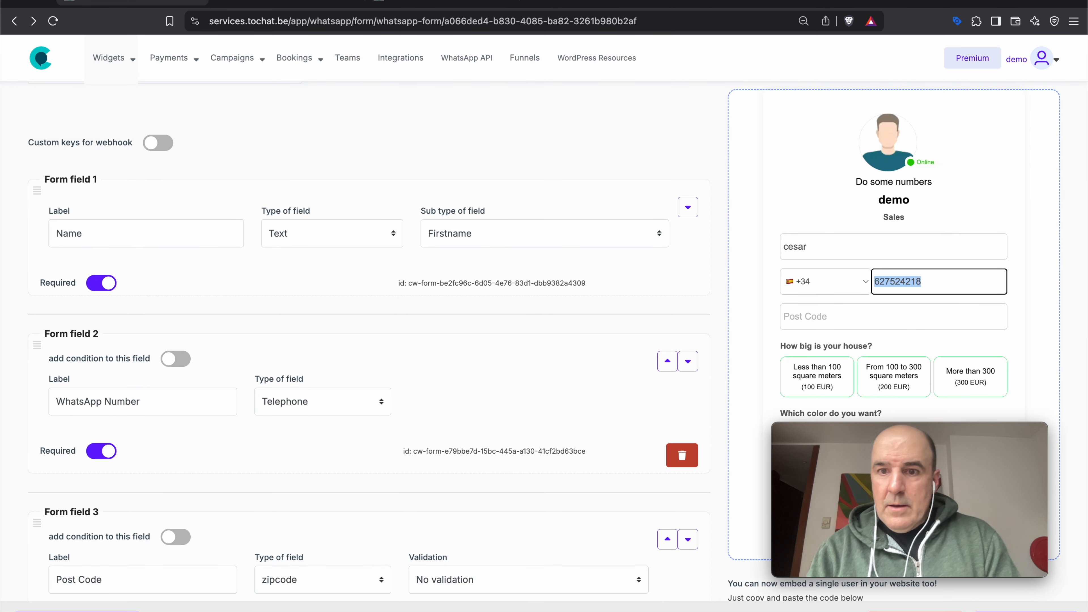
pyautogui.write('Li')
pyautogui.scroll(-6, 819, 230)
pyautogui.scroll(3, 819, 230)
pyautogui.click(820, 230)
pyautogui.click(883, 292)
pyautogui.click(878, 381)
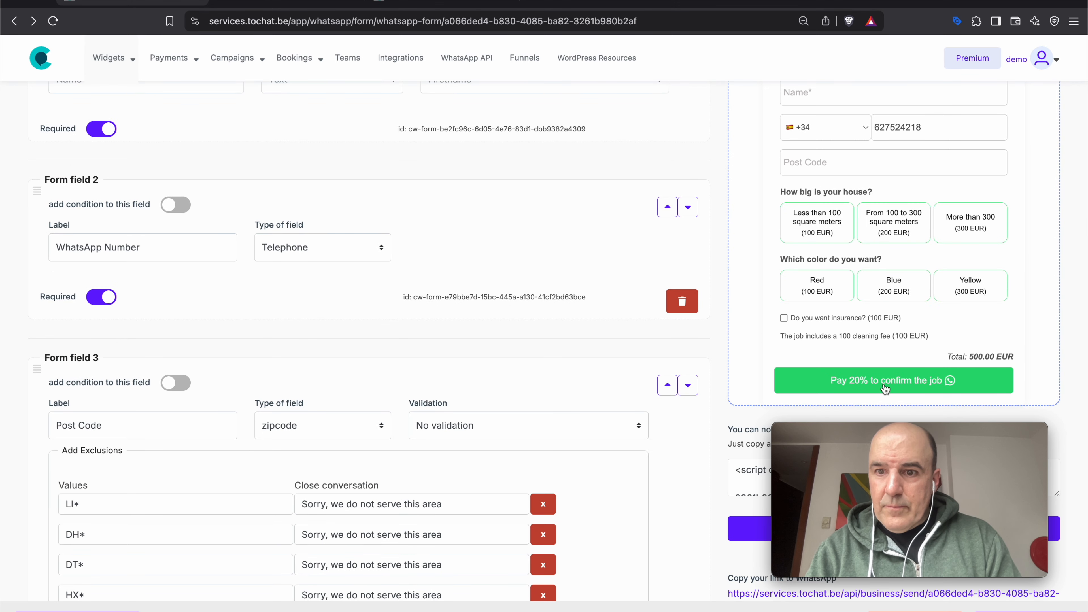
# - Select the 'Sorry, we do not serve this area' reply, then scroll back to the top
pyautogui.scroll(-1, 875, 368)
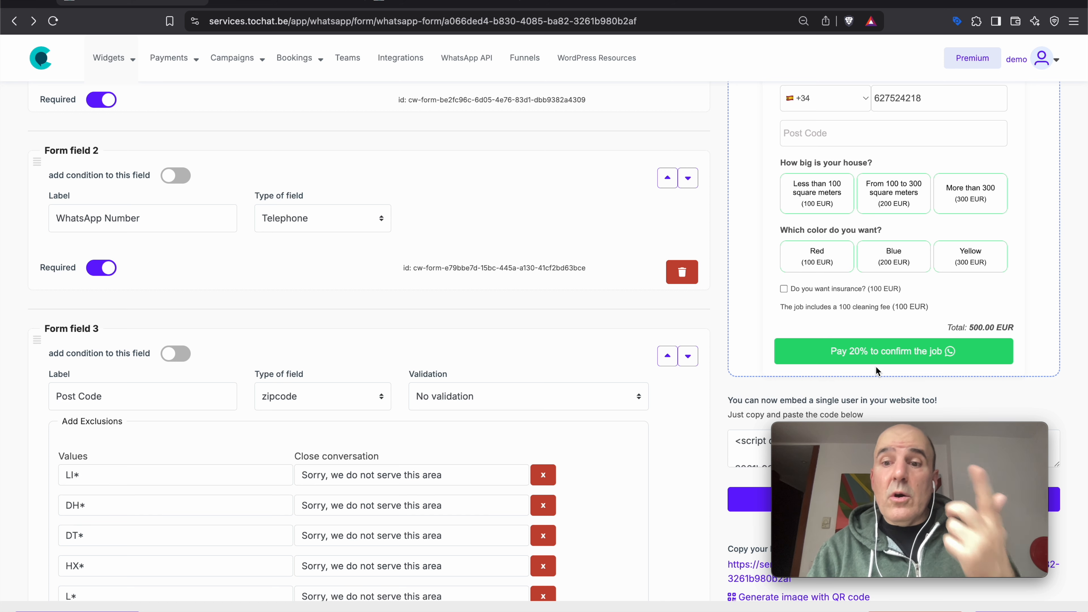
pyautogui.moveTo(445, 475); pyautogui.dragTo(326, 489)
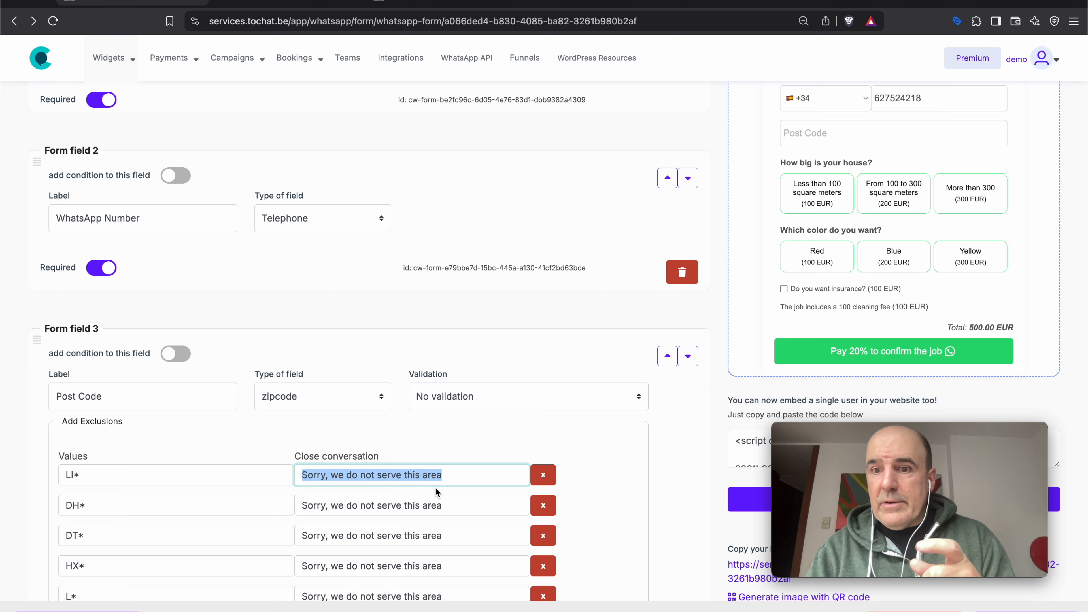
pyautogui.scroll(3, 470, 256)
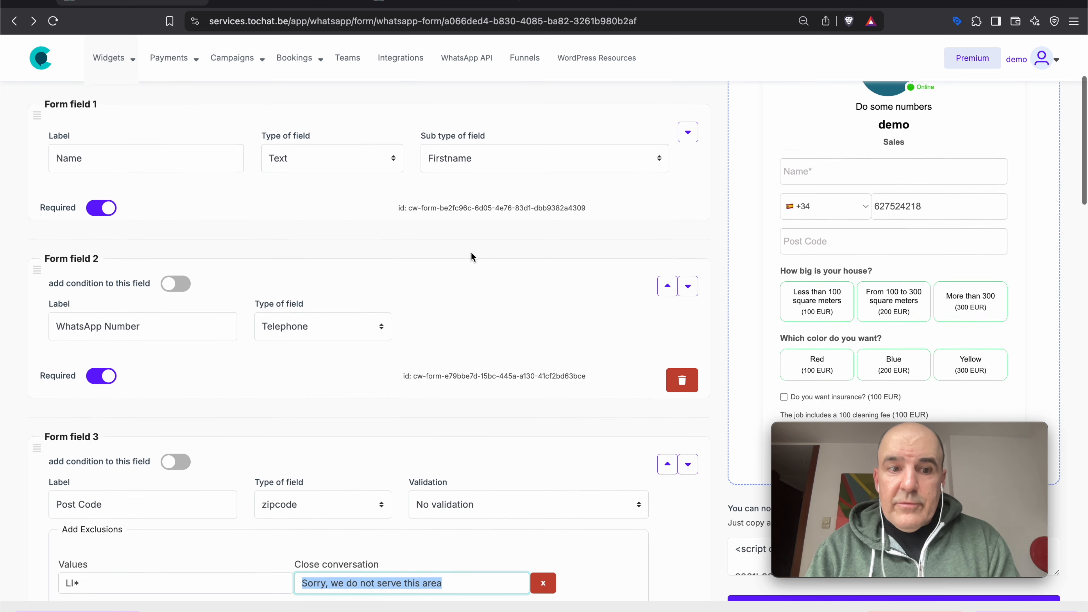
pyautogui.scroll(1, 471, 253)
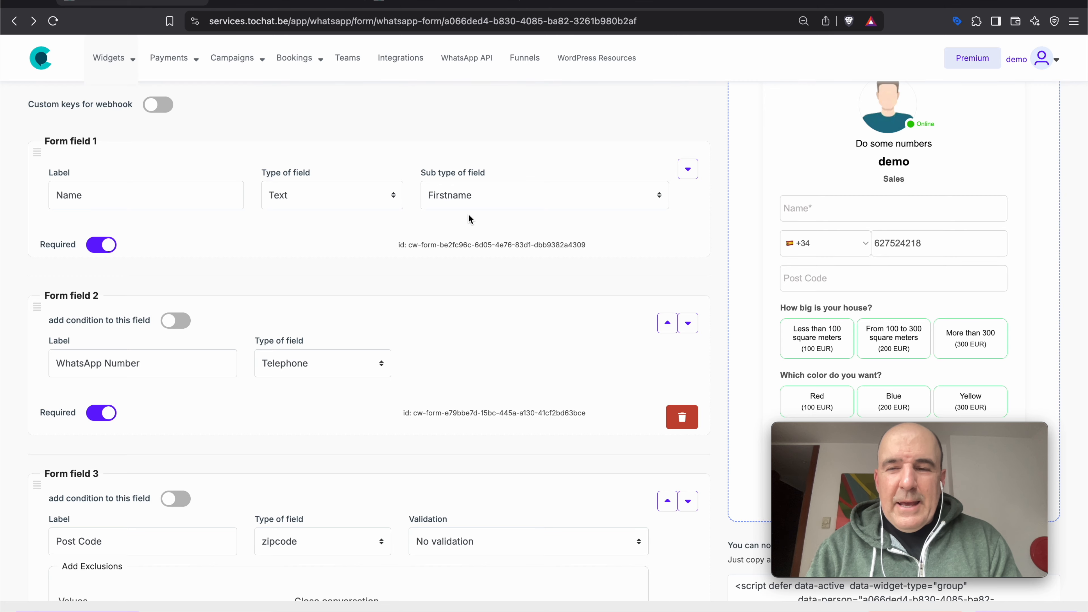
# - Make Form field 9 a required File field labelled 'Please send a photo of the building'
pyautogui.scroll(-20, 468, 215)
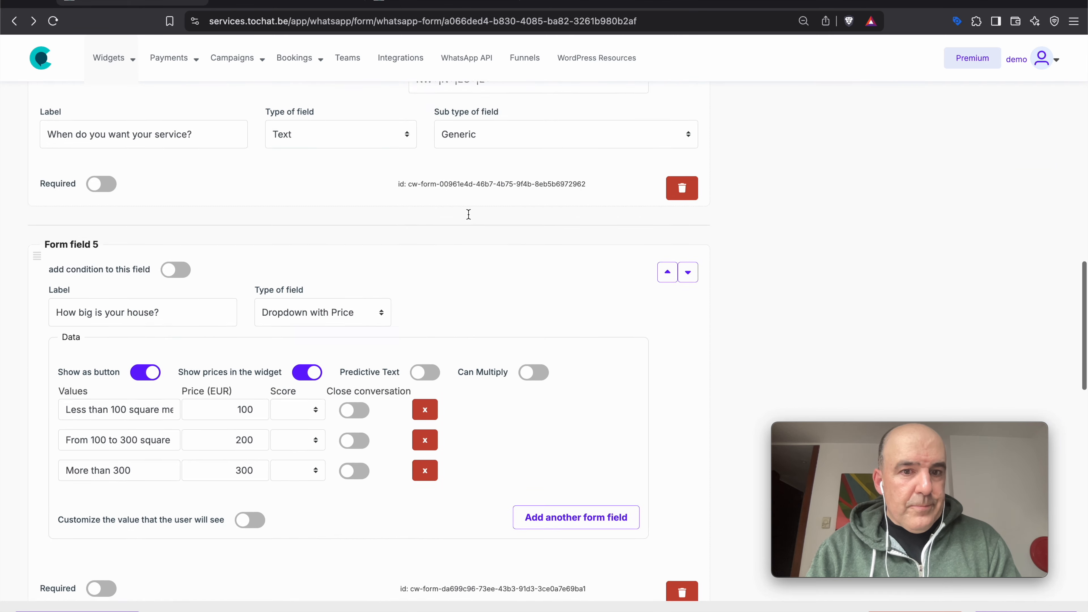
pyautogui.scroll(-10, 468, 214)
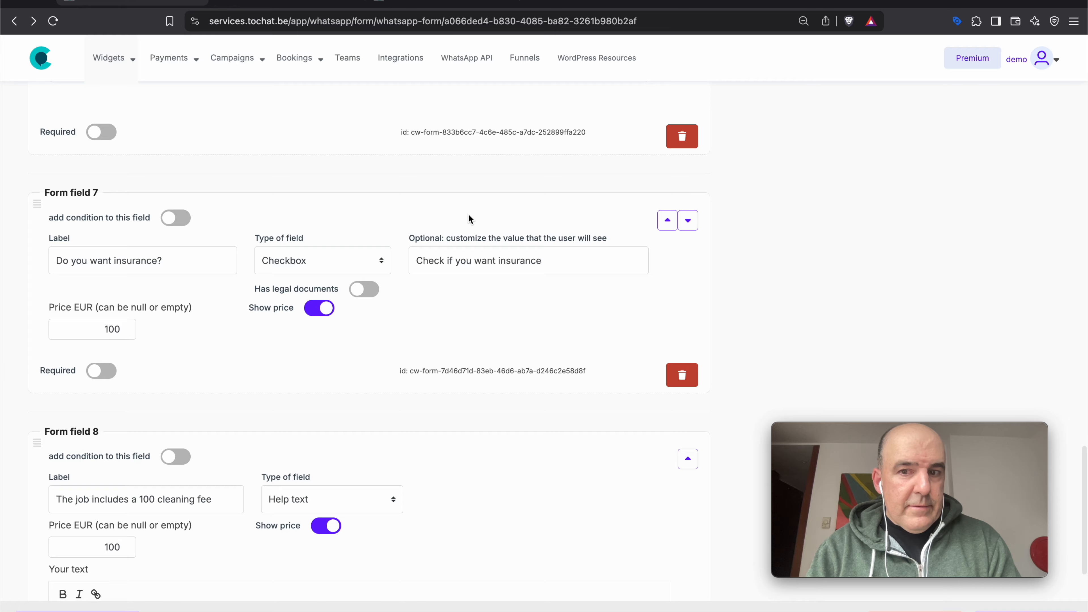
pyautogui.scroll(-8, 468, 214)
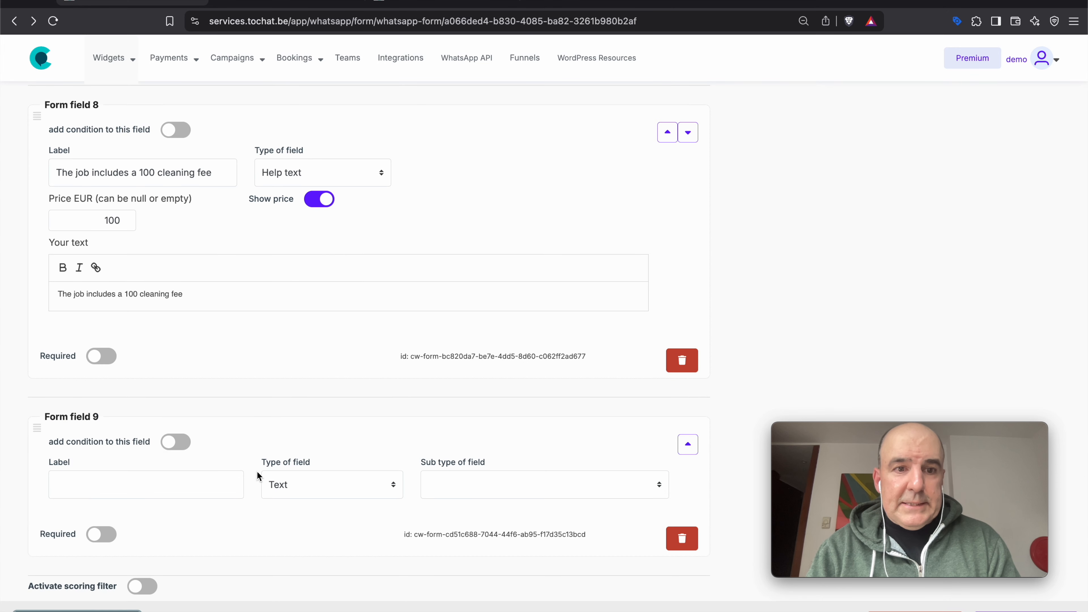
pyautogui.scroll(-3, 257, 471)
pyautogui.click(332, 382)
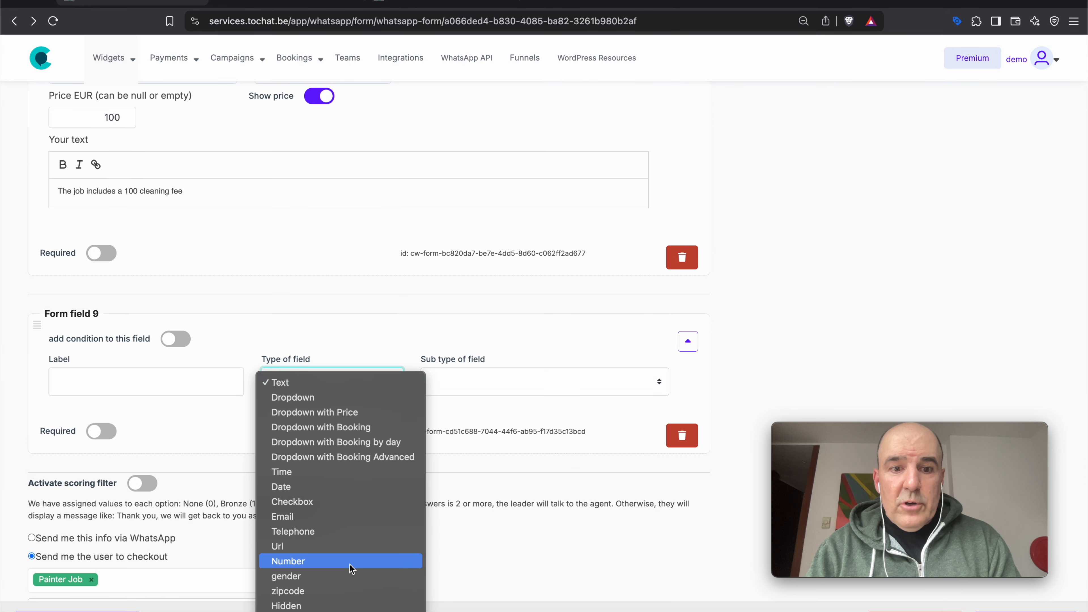
pyautogui.click(286, 611)
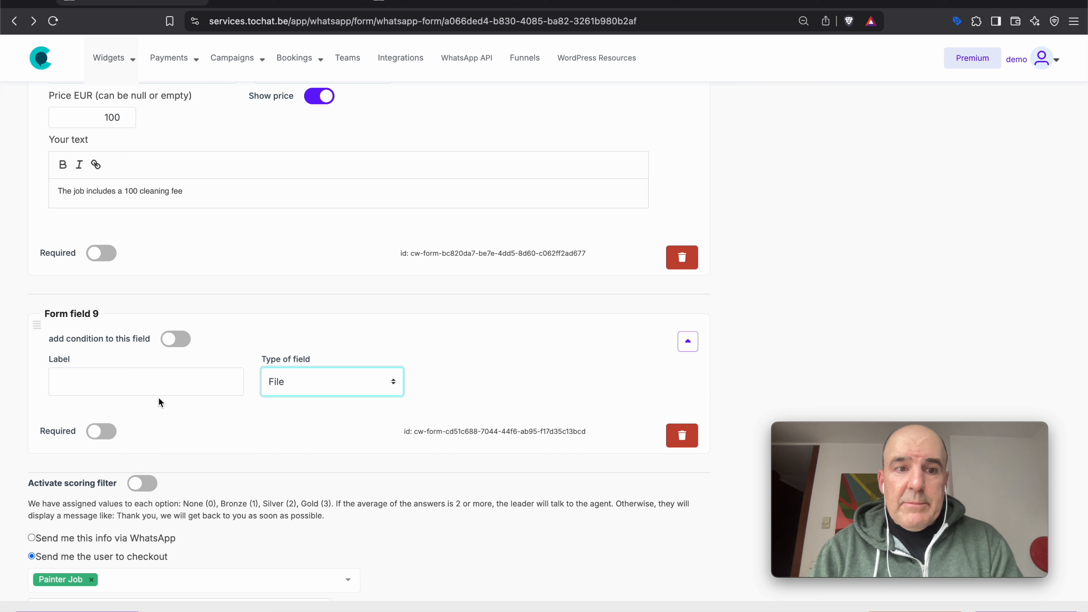
pyautogui.click(157, 384)
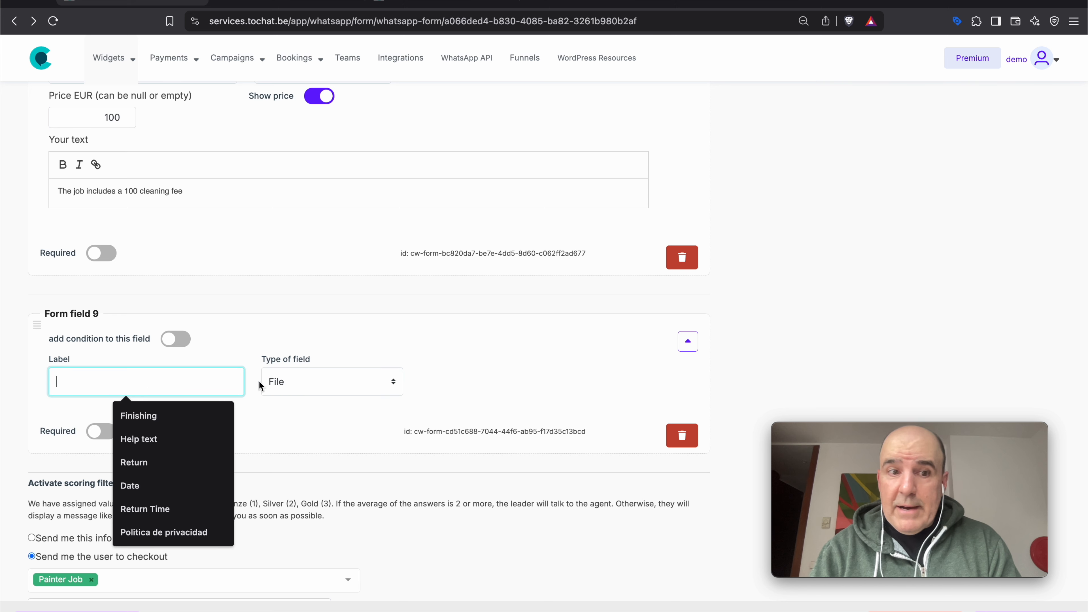
pyautogui.write('Please send a photo of the buil')
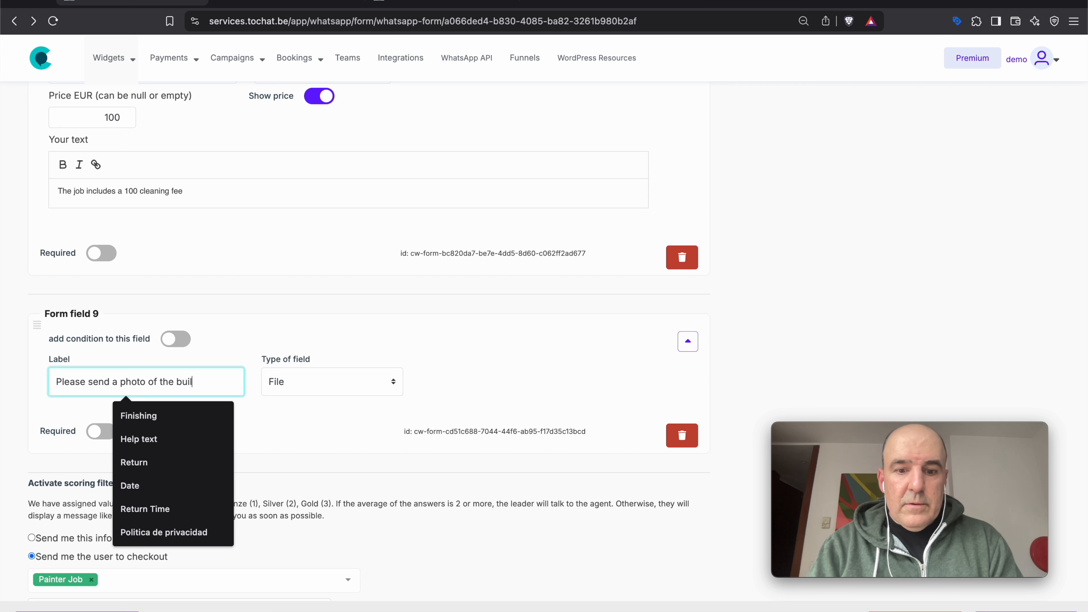
pyautogui.click(274, 444)
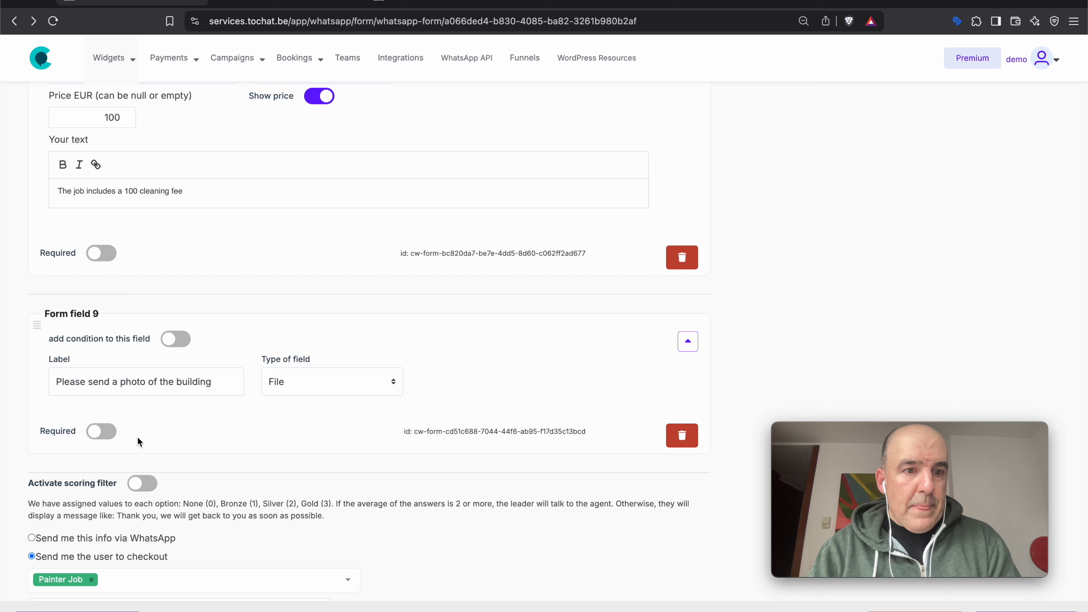
pyautogui.click(127, 442)
pyautogui.scroll(-1, 257, 446)
# - Add Form field 10 as an optional File field labelled 'Please send a photo of the rool'
pyautogui.click(98, 611)
pyautogui.scroll(-3, 167, 462)
pyautogui.click(156, 236)
pyautogui.press('super+a')
pyautogui.press('super+c')
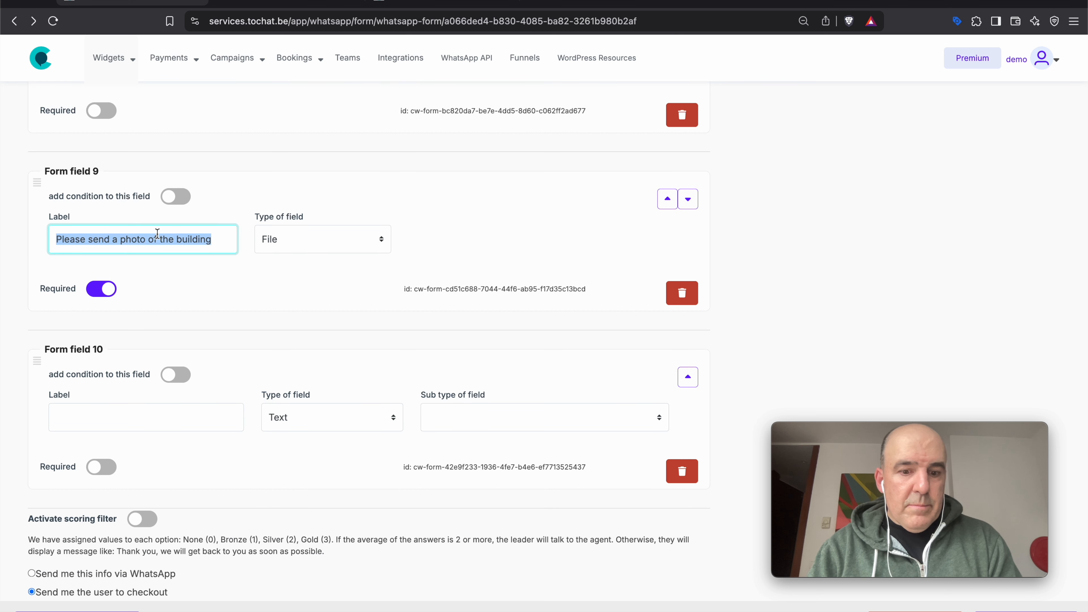
pyautogui.click(147, 405)
pyautogui.press('super+v')
pyautogui.doubleClick(193, 417)
pyautogui.write('rool')
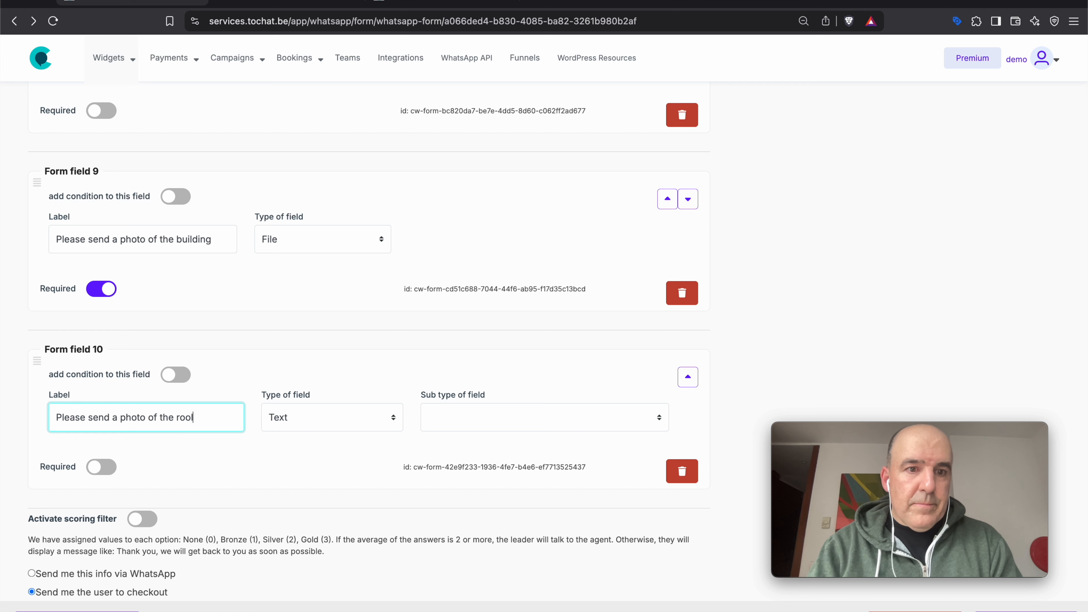
pyautogui.click(326, 430)
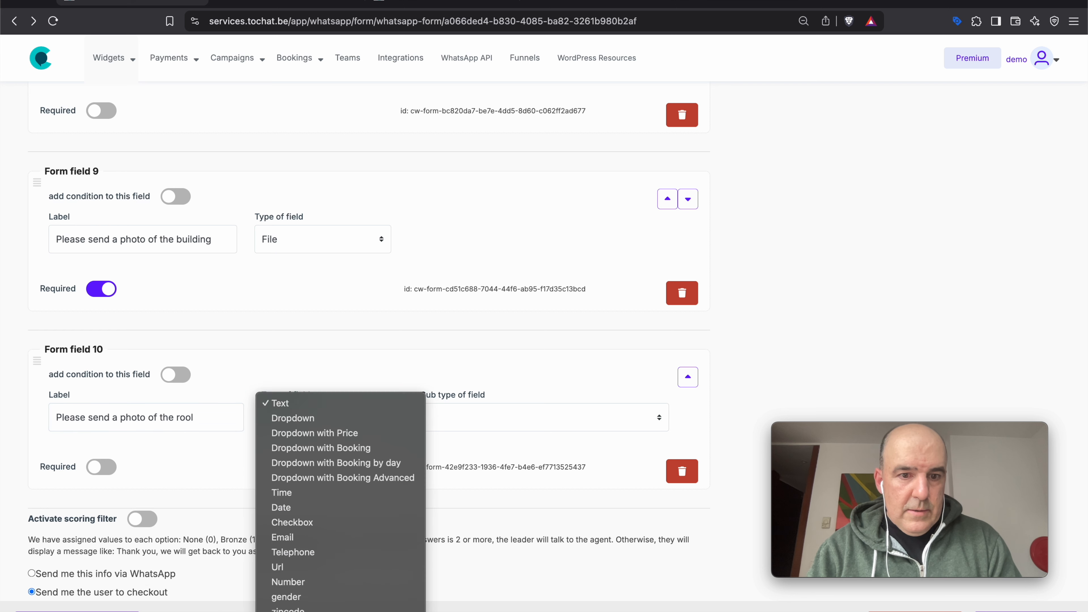
pyautogui.click(319, 611)
pyautogui.click(102, 468)
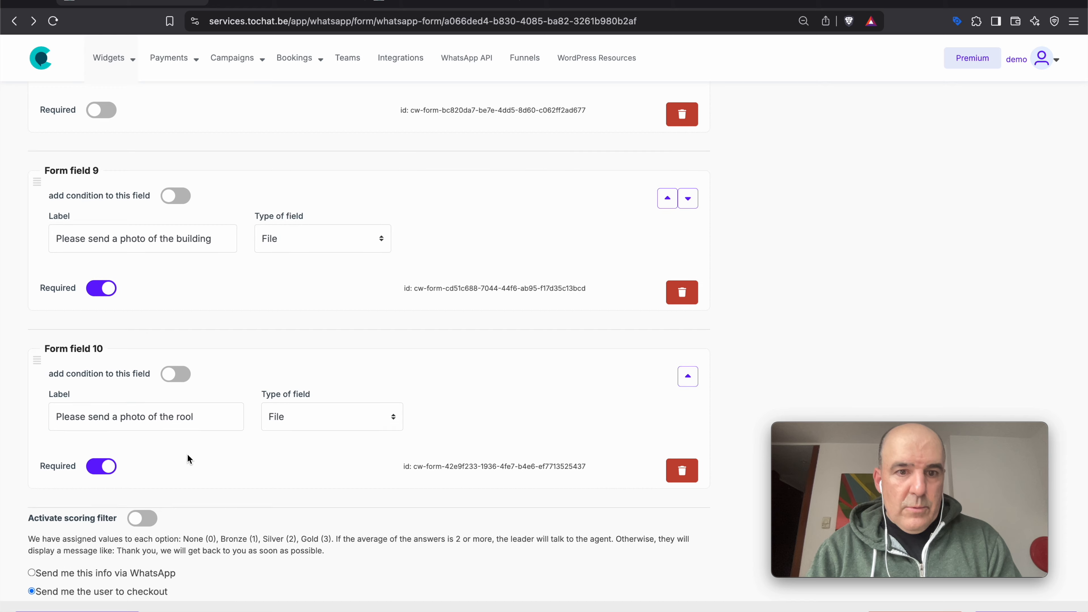
pyautogui.scroll(-3, 313, 316)
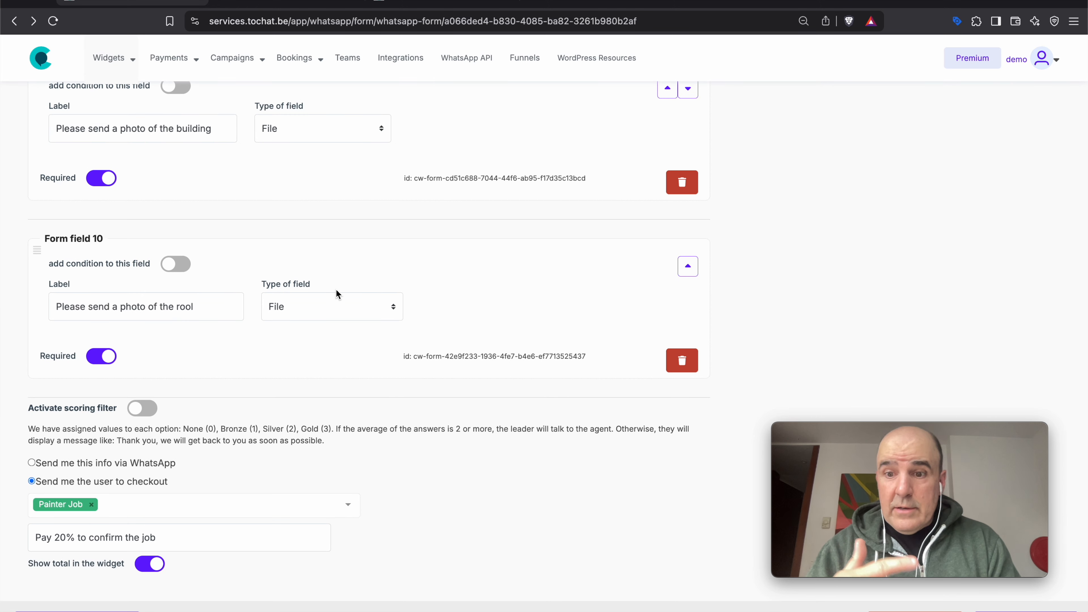
pyautogui.click(102, 358)
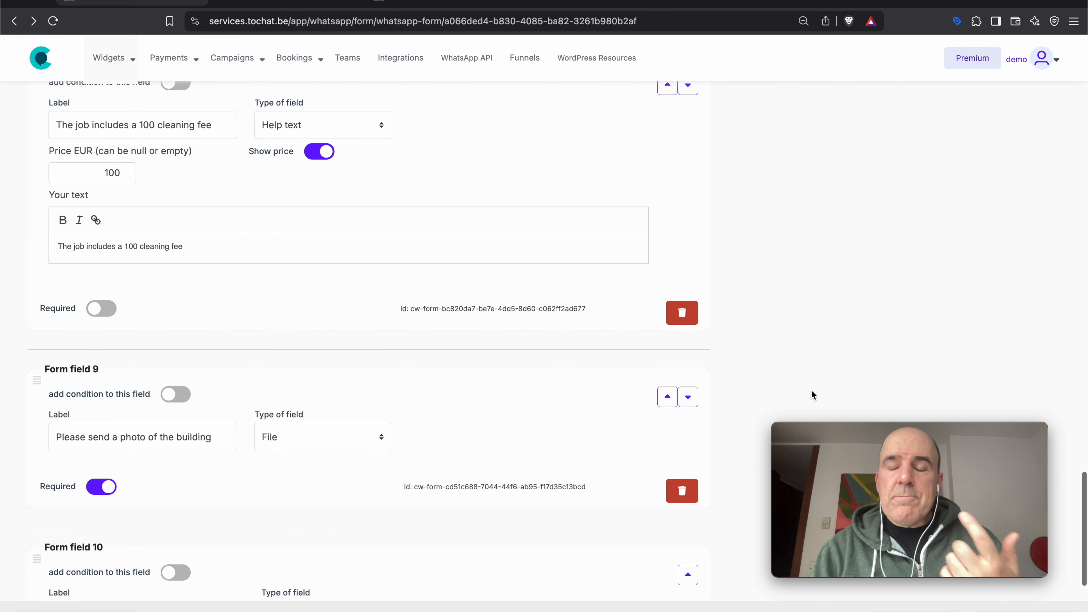
pyautogui.scroll(-5, 811, 390)
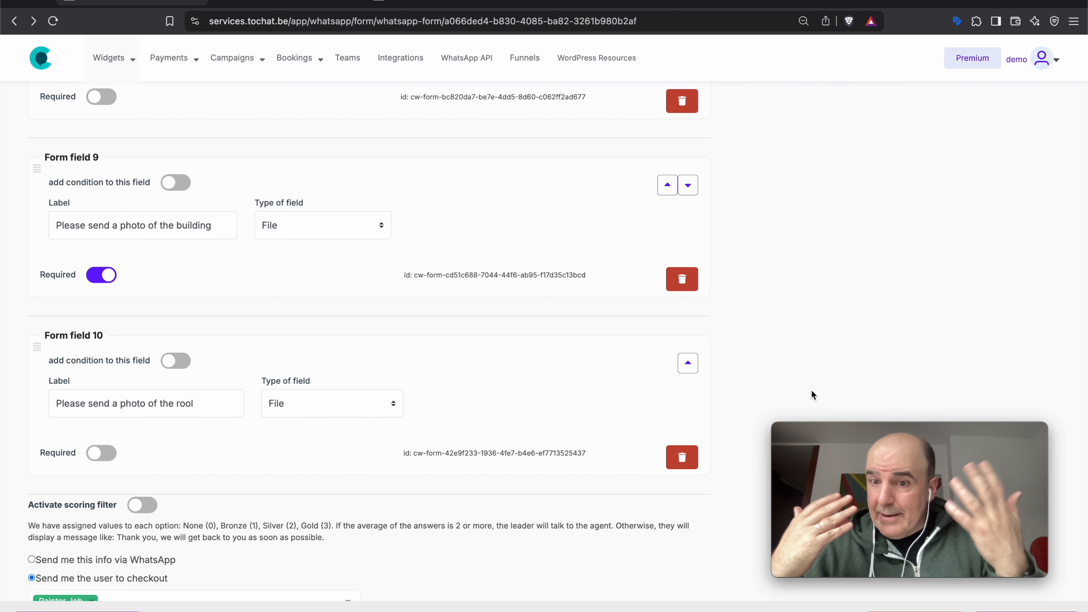
pyautogui.scroll(-3, 811, 390)
pyautogui.scroll(12, 811, 390)
pyautogui.scroll(20, 811, 391)
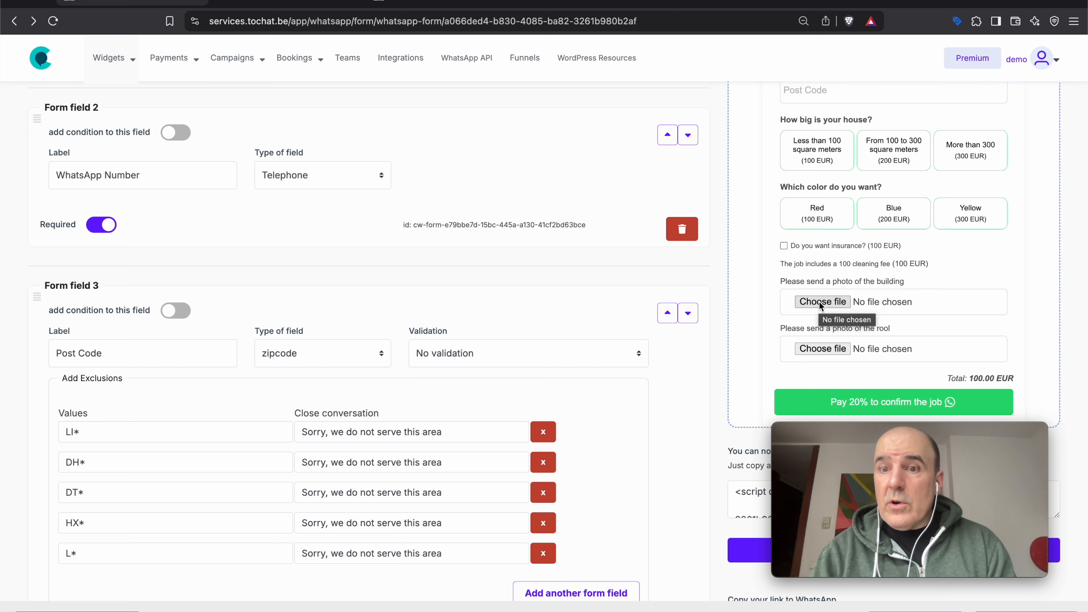
# - Fill the preview with a test name, WhatsApp number, post code and 'Today' as the date
pyautogui.scroll(3, 818, 301)
pyautogui.scroll(2, 830, 205)
pyautogui.click(829, 205)
pyautogui.write('cesar')
pyautogui.press('Tab')
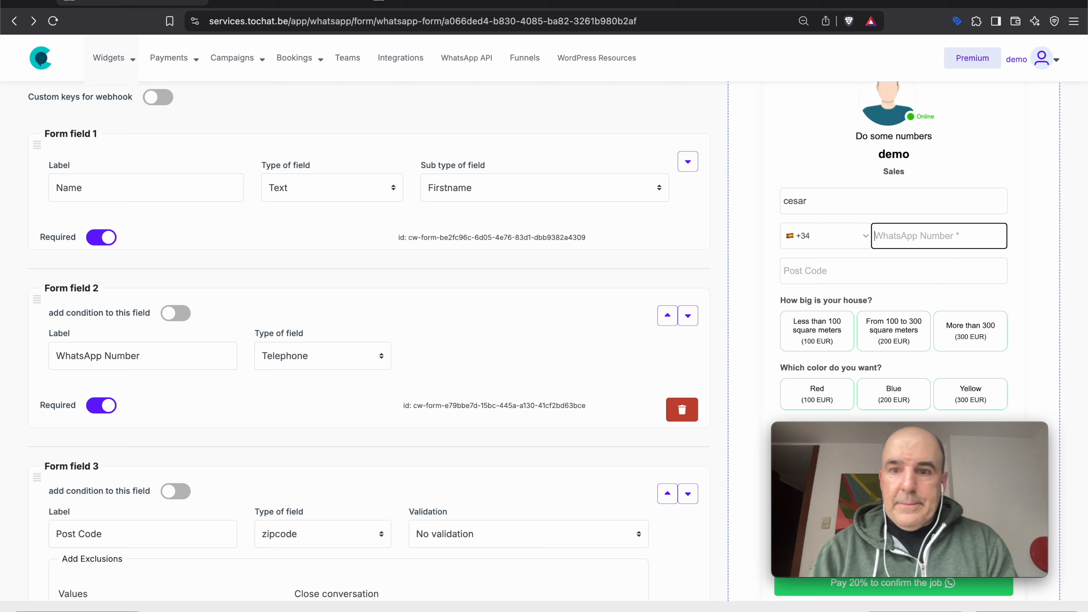
pyautogui.press('Tab')
pyautogui.write('NW')
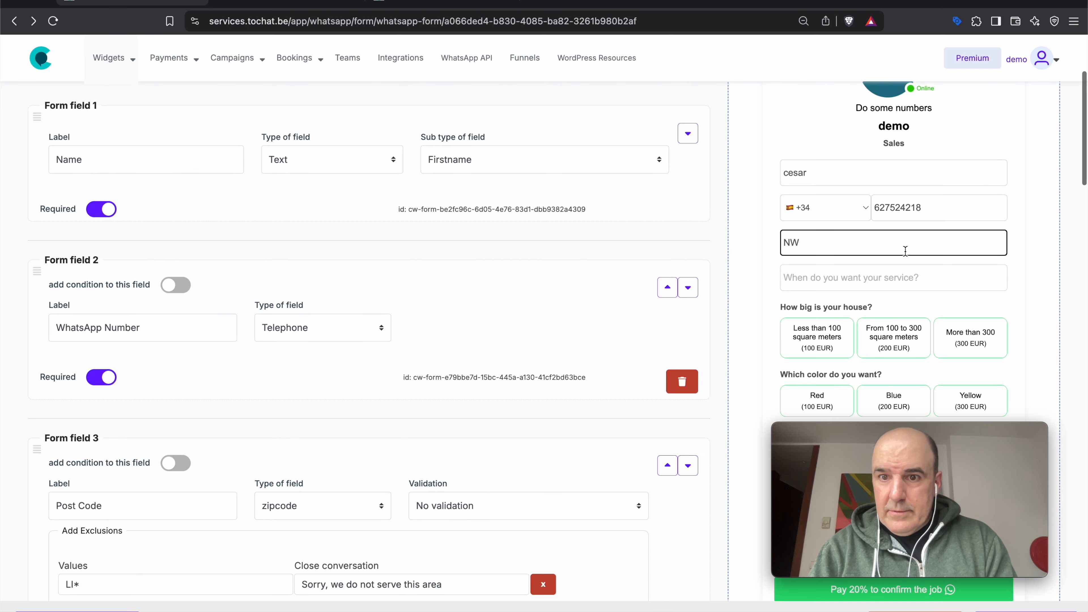
pyautogui.write('3245')
pyautogui.click(921, 281)
pyautogui.write('Today')
# - Choose 'Less than 100' square meters, Blue and insurance, totalling 500.00 EUR
pyautogui.click(809, 343)
pyautogui.click(893, 400)
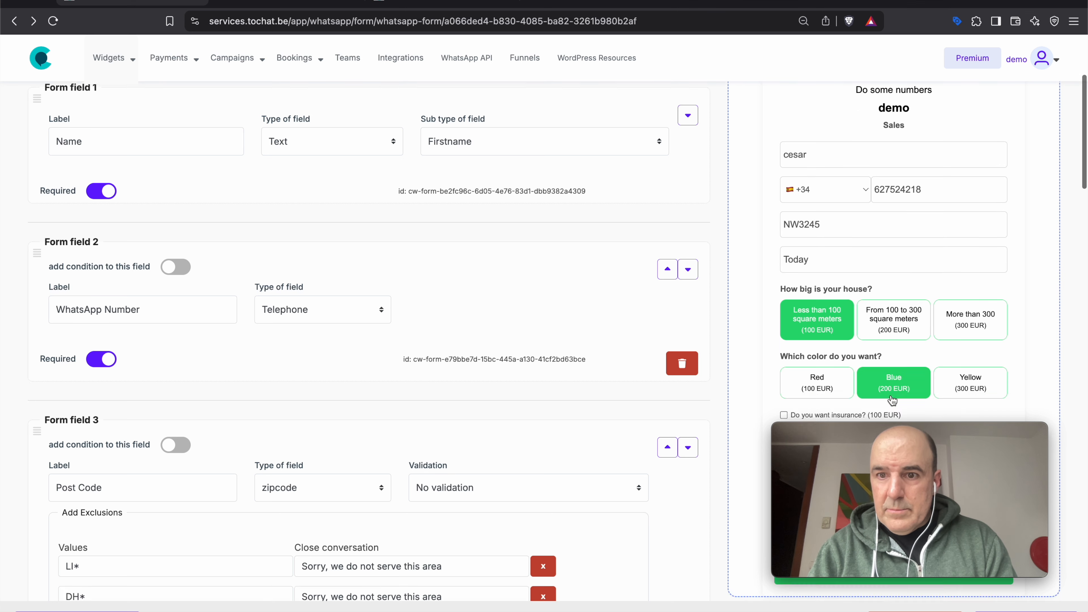
pyautogui.scroll(-5, 893, 401)
pyautogui.click(805, 154)
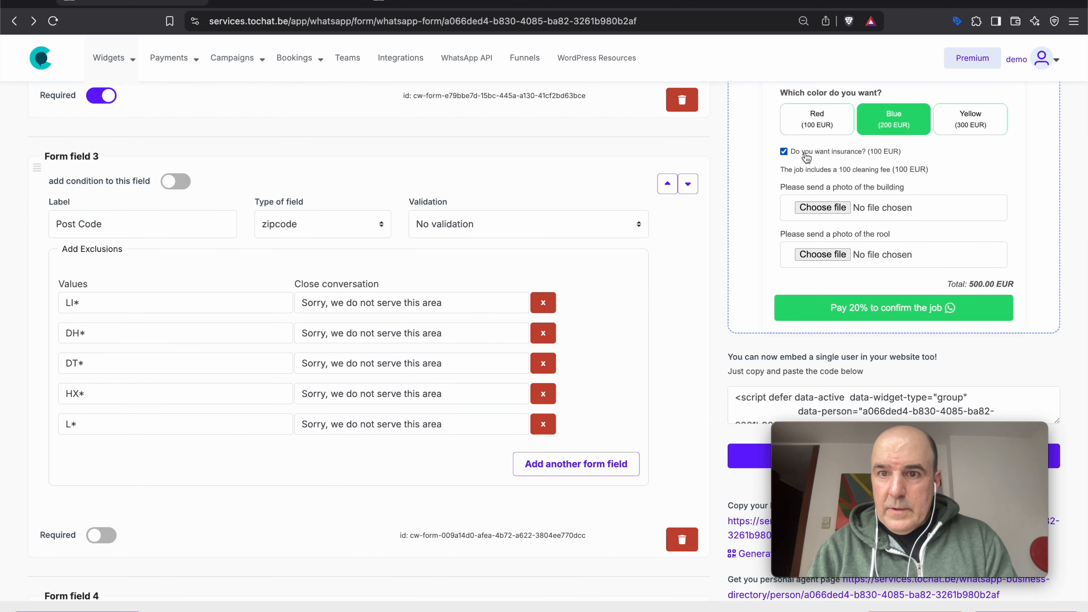
pyautogui.click(821, 208)
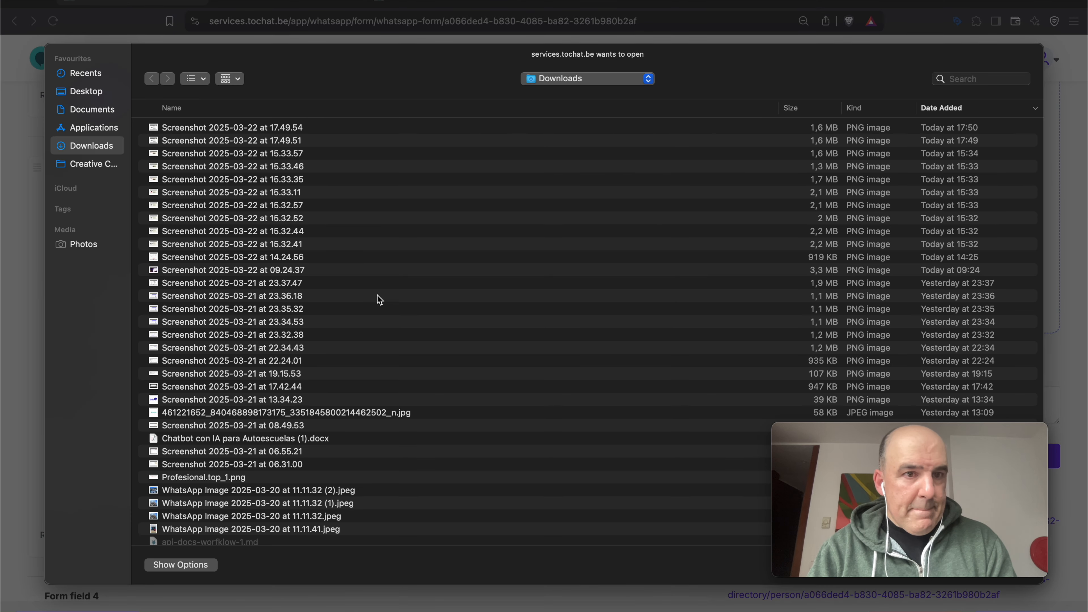
# - Attach 'WhatsApp Image 2025-03-20 at 11.11.32.jpeg' as the building photo, submit, then leave the 20% deposit page
pyautogui.scroll(-5, 261, 296)
pyautogui.click(210, 314)
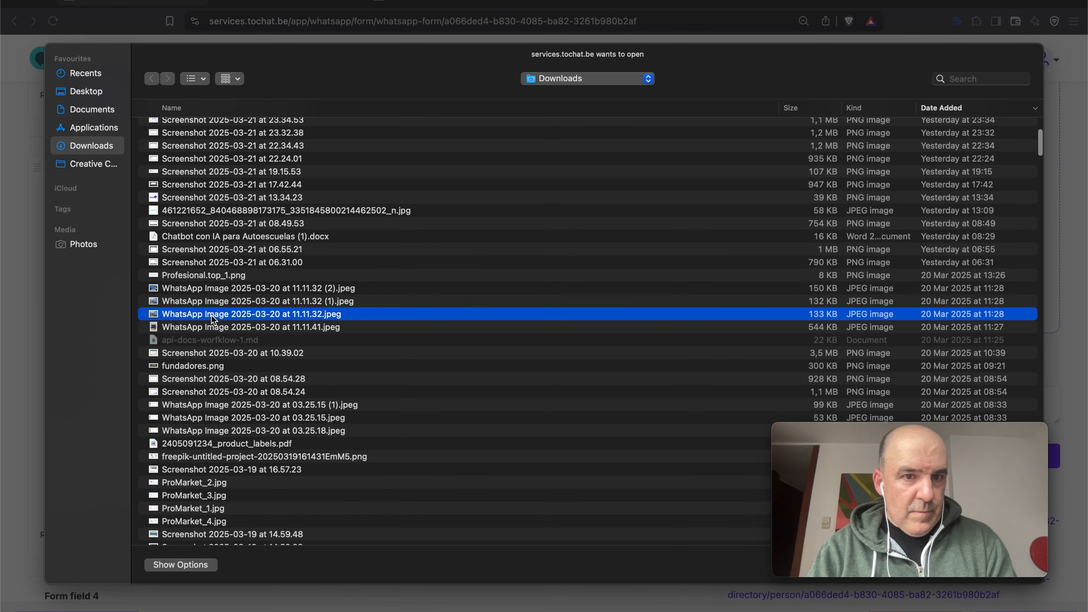
pyautogui.press('space')
pyautogui.press('space')
pyautogui.press('Return')
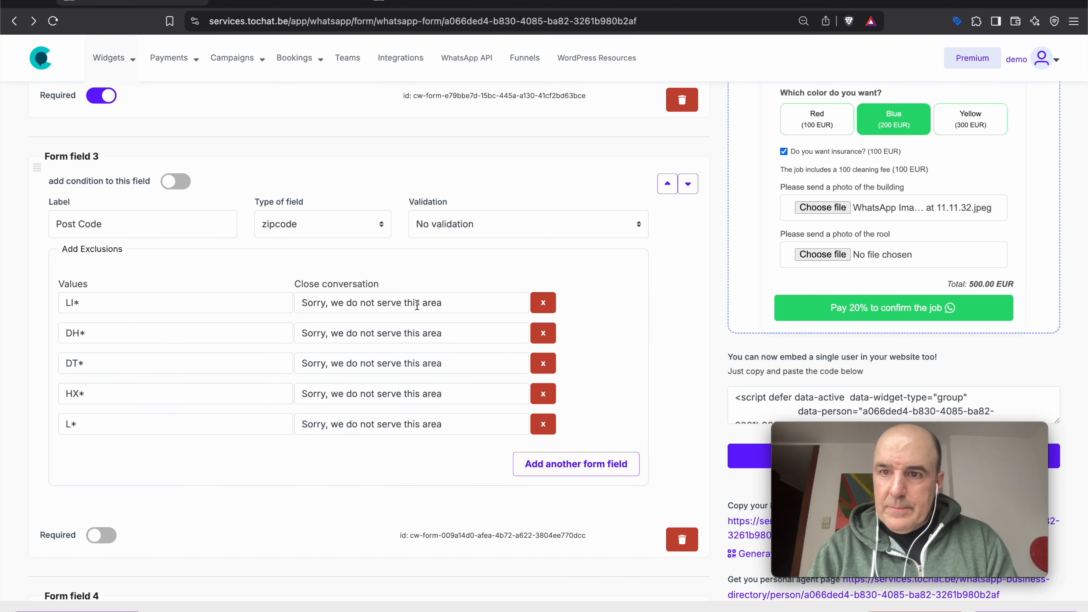
pyautogui.click(889, 309)
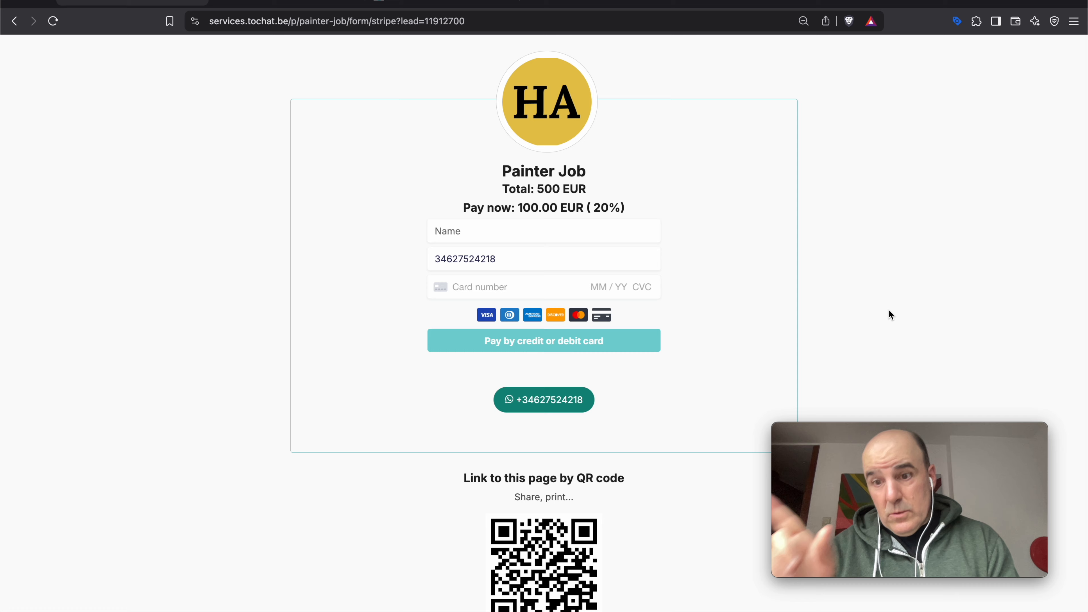
pyautogui.click(14, 21)
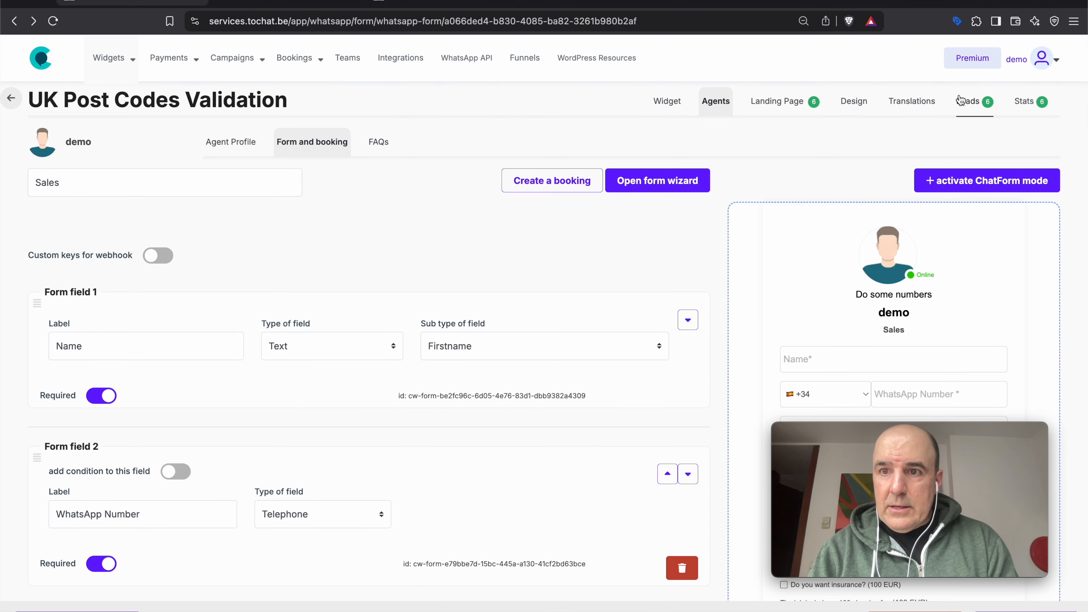
# - In the widget's Leads, download the new lead's building photo to Downloads and preview it in Finder
pyautogui.click(966, 101)
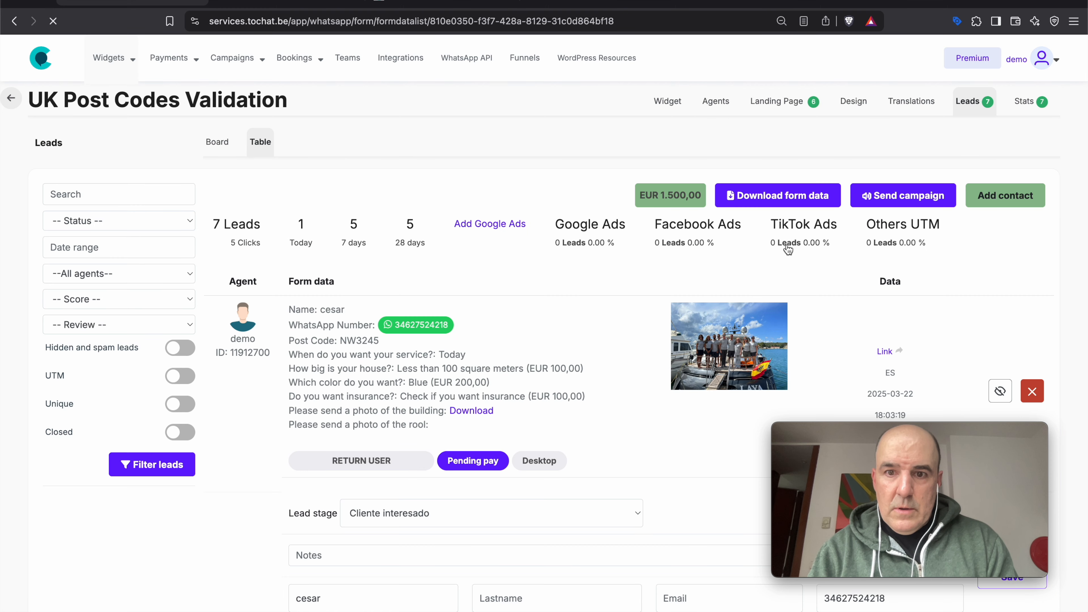
pyautogui.moveTo(298, 325); pyautogui.dragTo(400, 407)
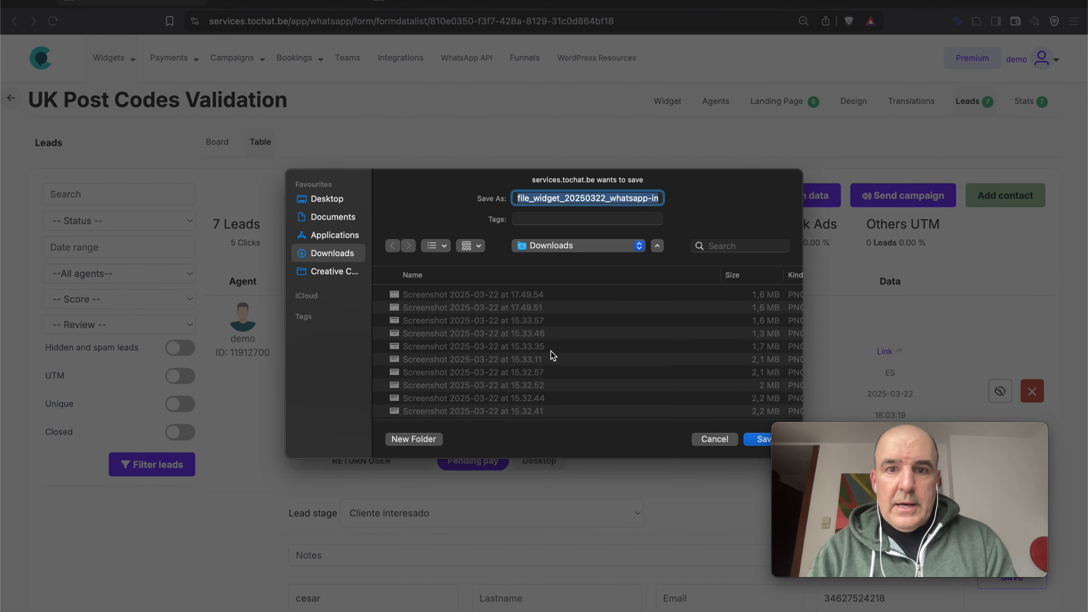
pyautogui.click(754, 441)
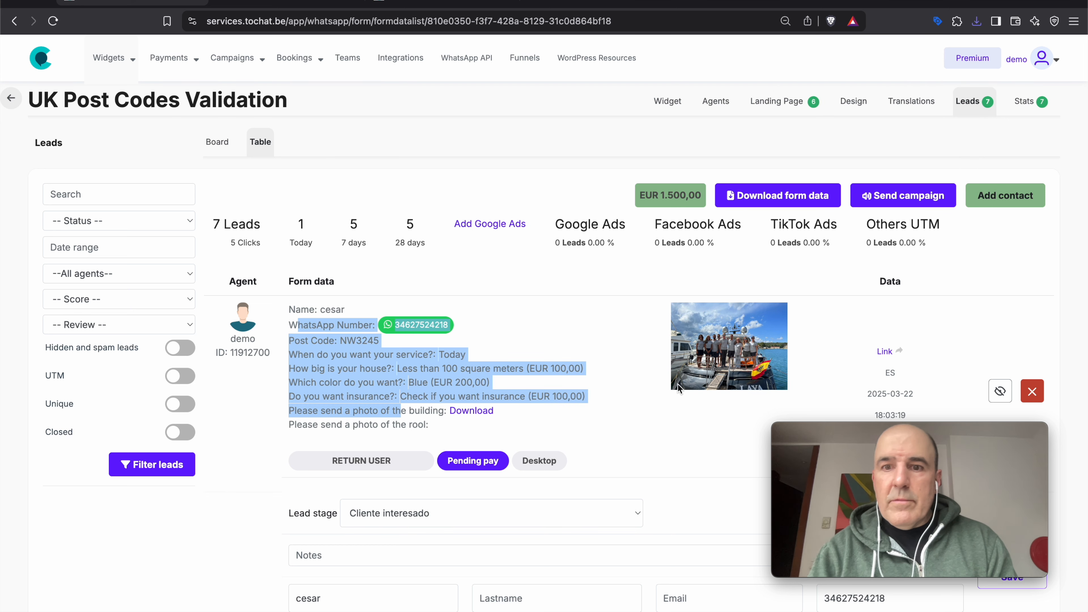
pyautogui.click(976, 22)
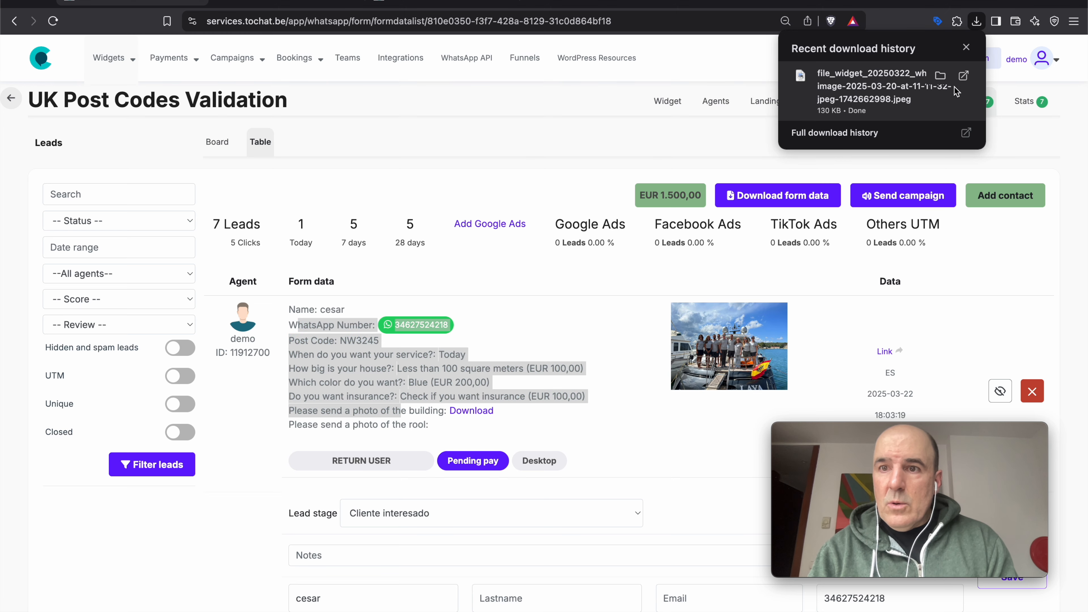
pyautogui.click(940, 75)
pyautogui.press('space')
pyautogui.press('space')
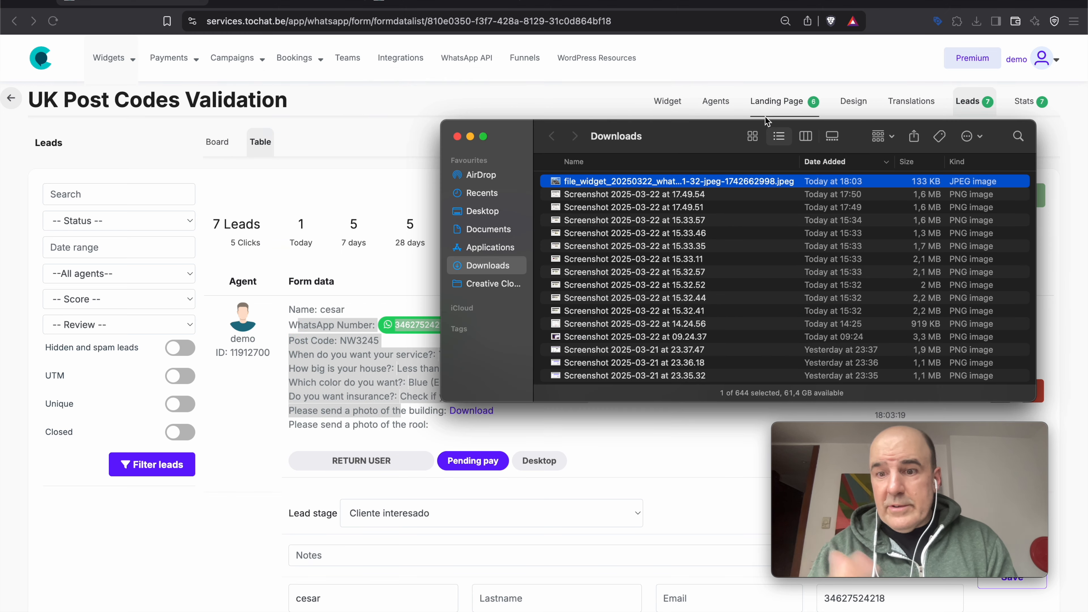
# - Review the lead's answers, including house size, and narrow the browser to phone width
pyautogui.click(388, 175)
pyautogui.click(507, 336)
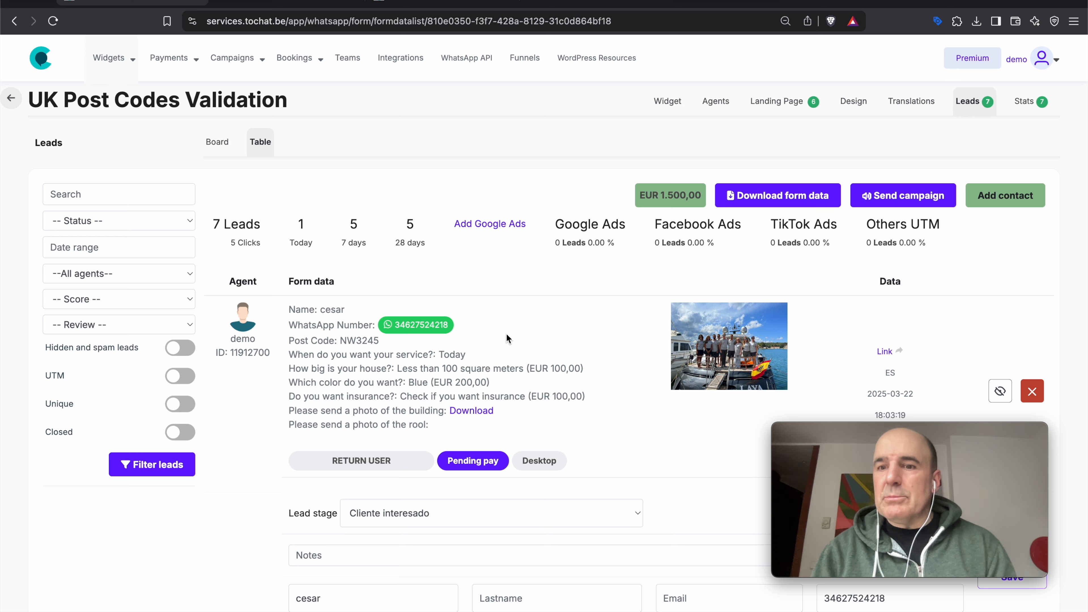
pyautogui.tripleClick(523, 371)
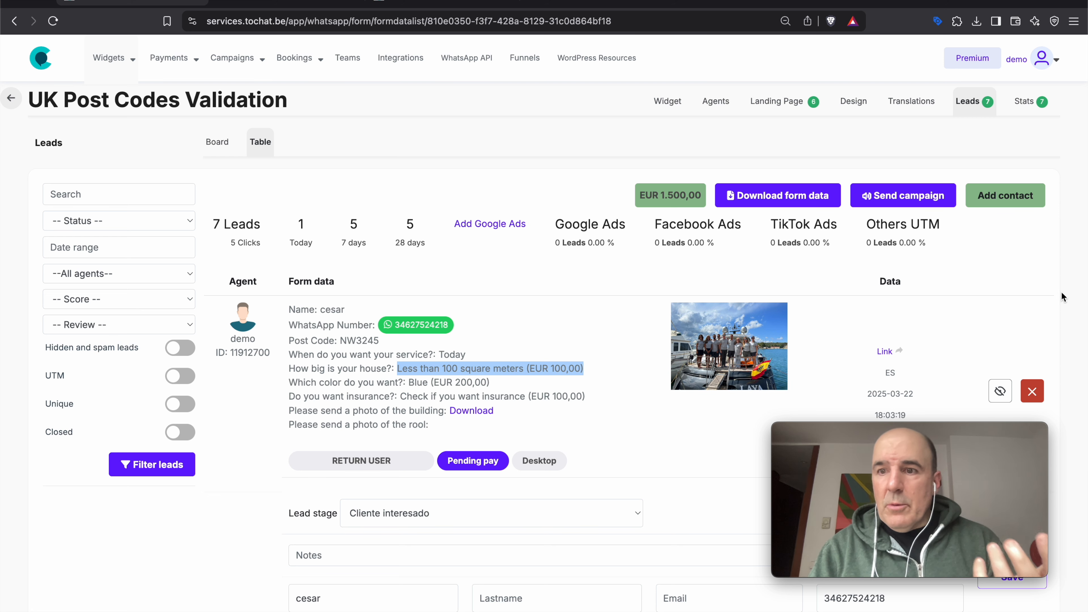
pyautogui.click(1082, 318)
pyautogui.moveTo(1086, 318); pyautogui.dragTo(197, 319)
# - Save the note 'Good customer' on the NW3245 lead, leaving its amount at 500
pyautogui.scroll(-6, 229, 401)
pyautogui.scroll(2, 245, 440)
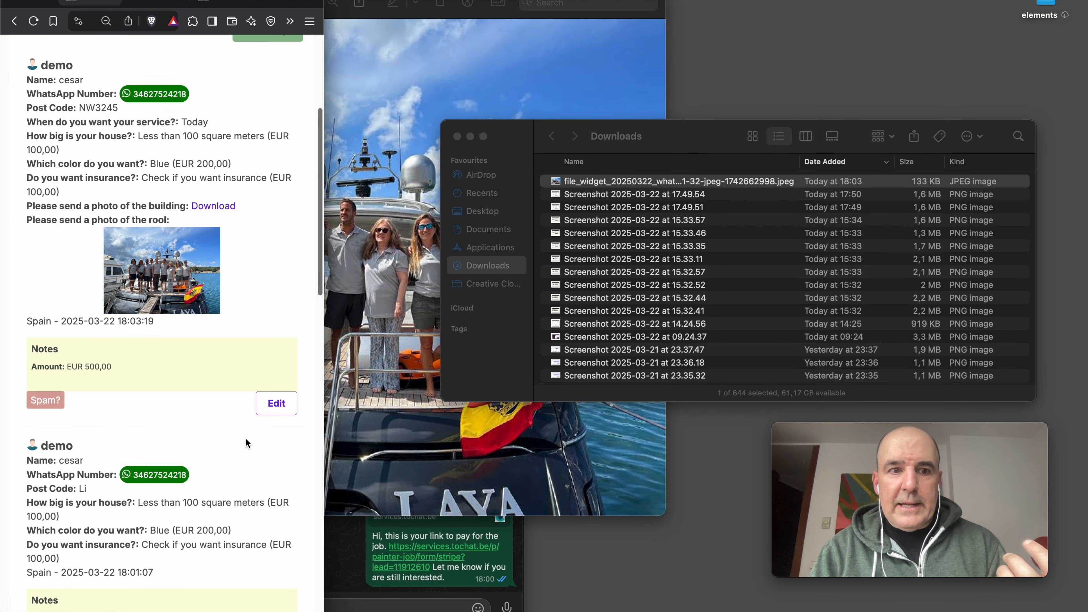
pyautogui.click(276, 468)
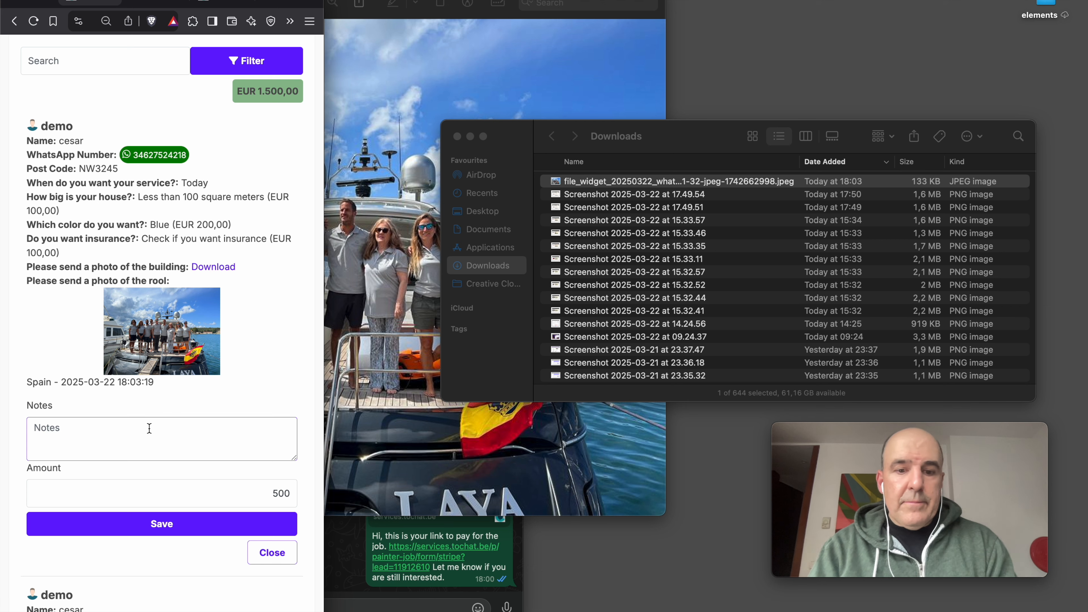
pyautogui.click(217, 524)
pyautogui.scroll(-8, 226, 484)
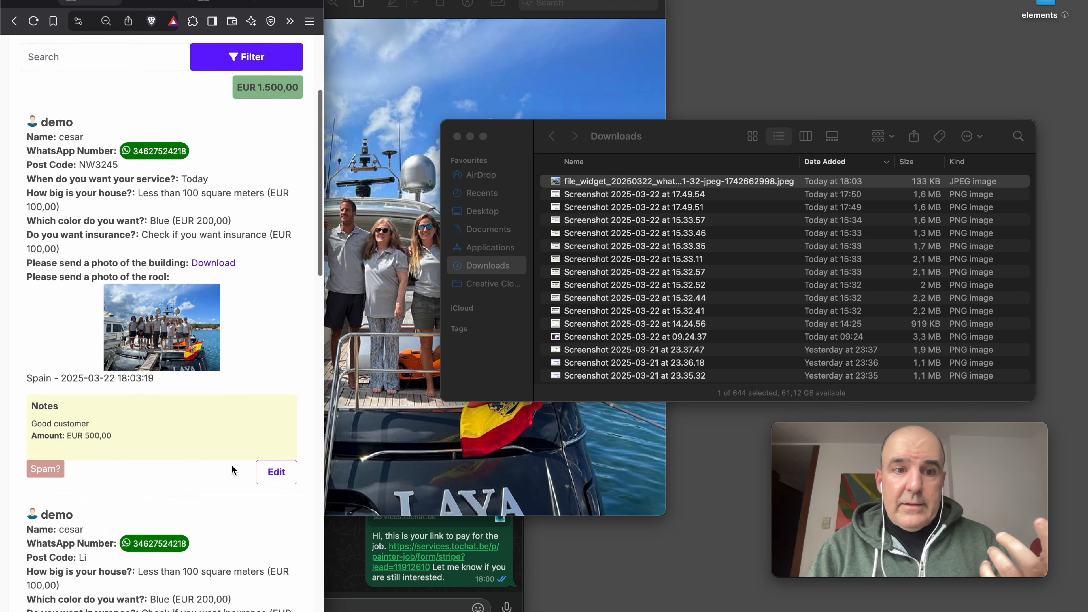
pyautogui.moveTo(323, 450); pyautogui.dragTo(1084, 277)
pyautogui.doubleClick(955, 231)
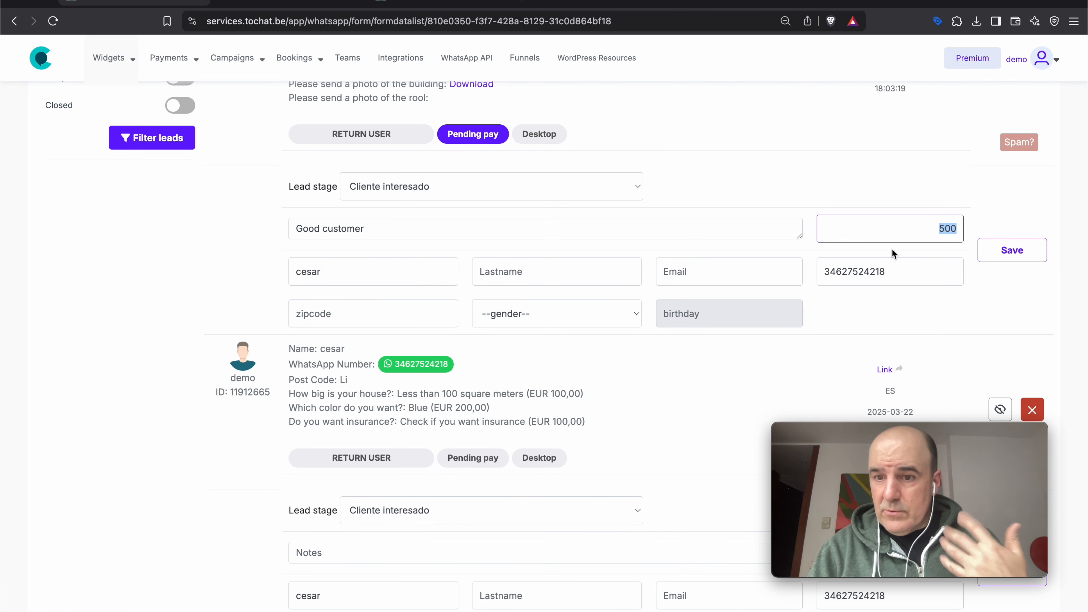
pyautogui.scroll(6, 893, 253)
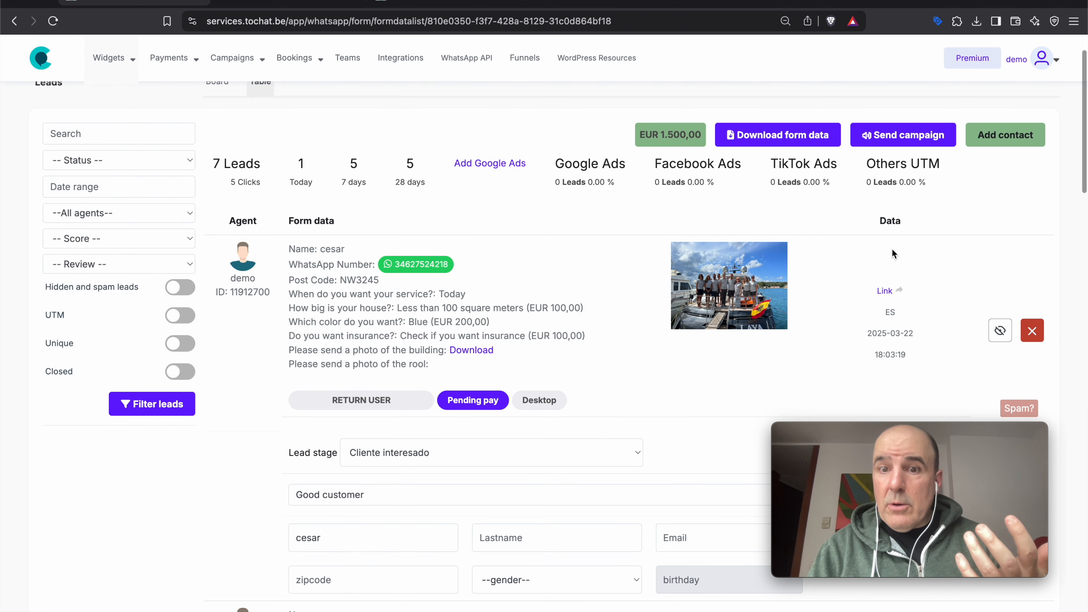
pyautogui.scroll(2, 746, 362)
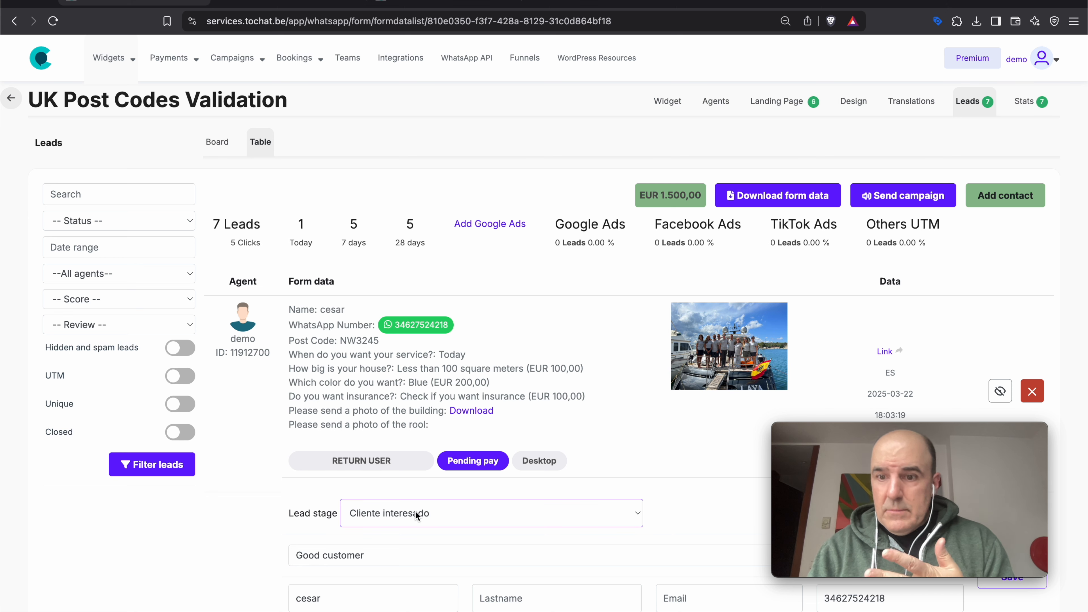
pyautogui.scroll(-3, 415, 515)
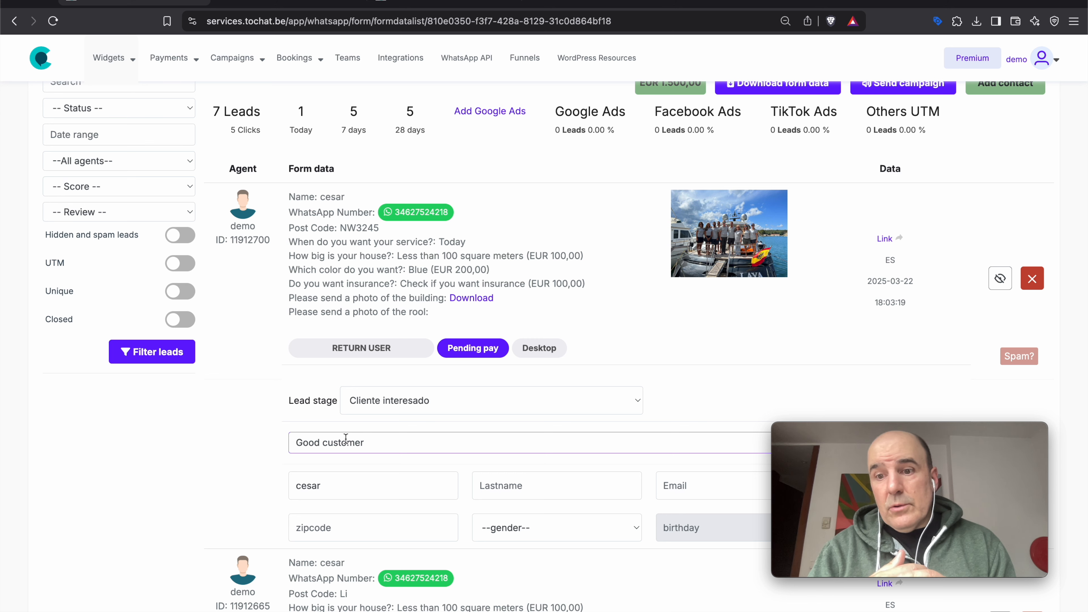
pyautogui.click(269, 439)
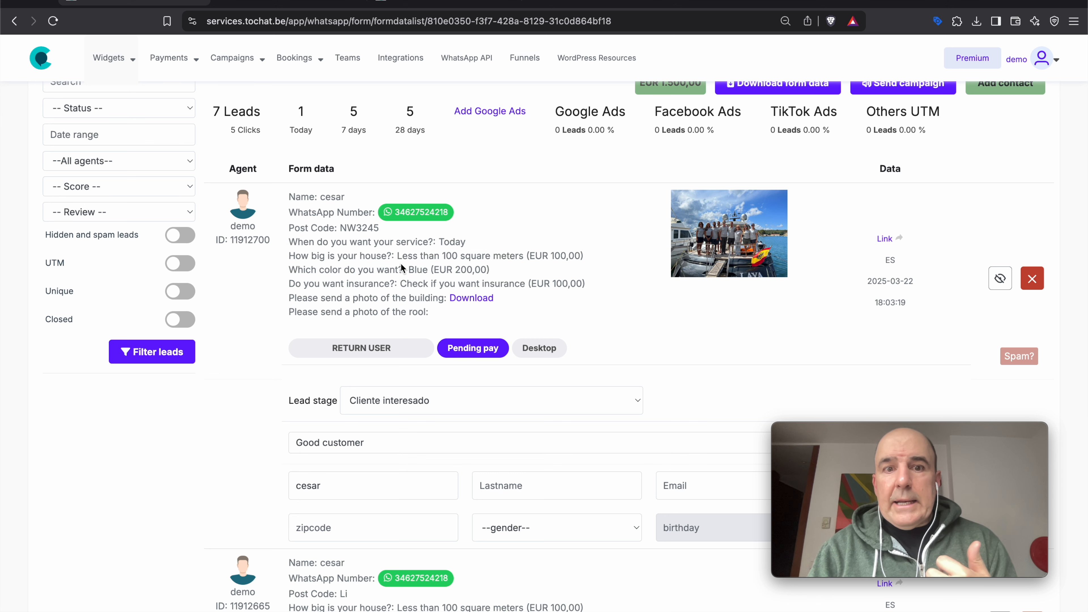
pyautogui.moveTo(357, 258); pyautogui.dragTo(369, 286)
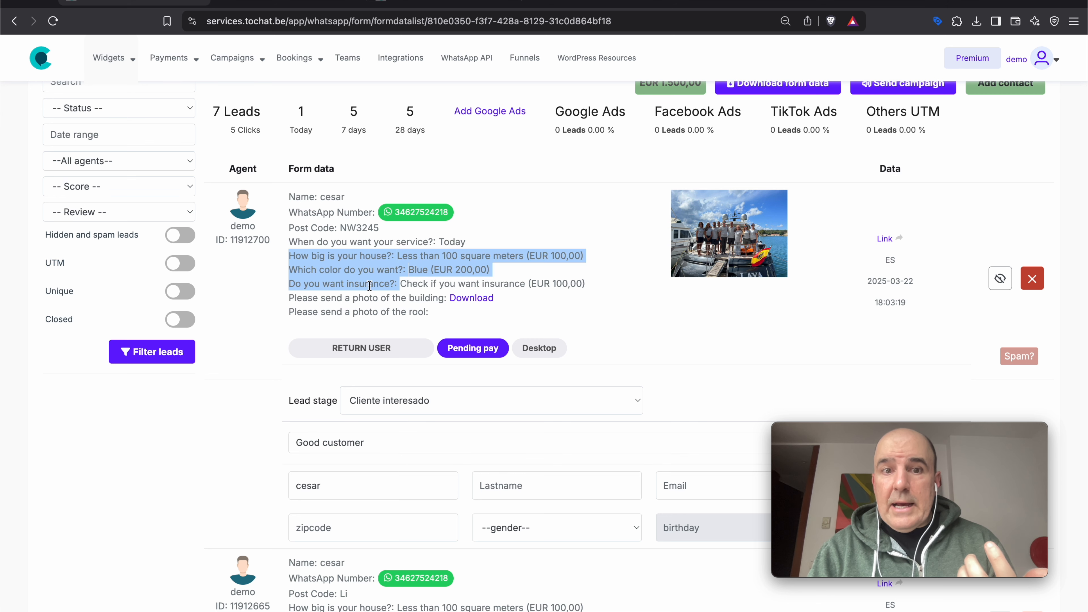
pyautogui.doubleClick(390, 285)
pyautogui.moveTo(289, 256); pyautogui.dragTo(396, 256)
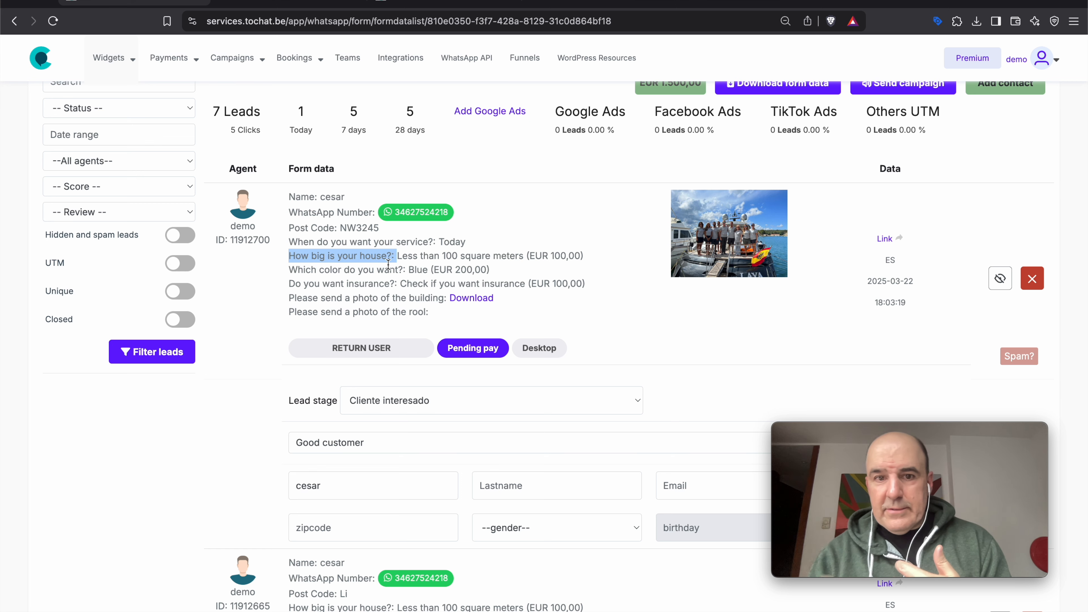
pyautogui.tripleClick(388, 269)
pyautogui.tripleClick(436, 257)
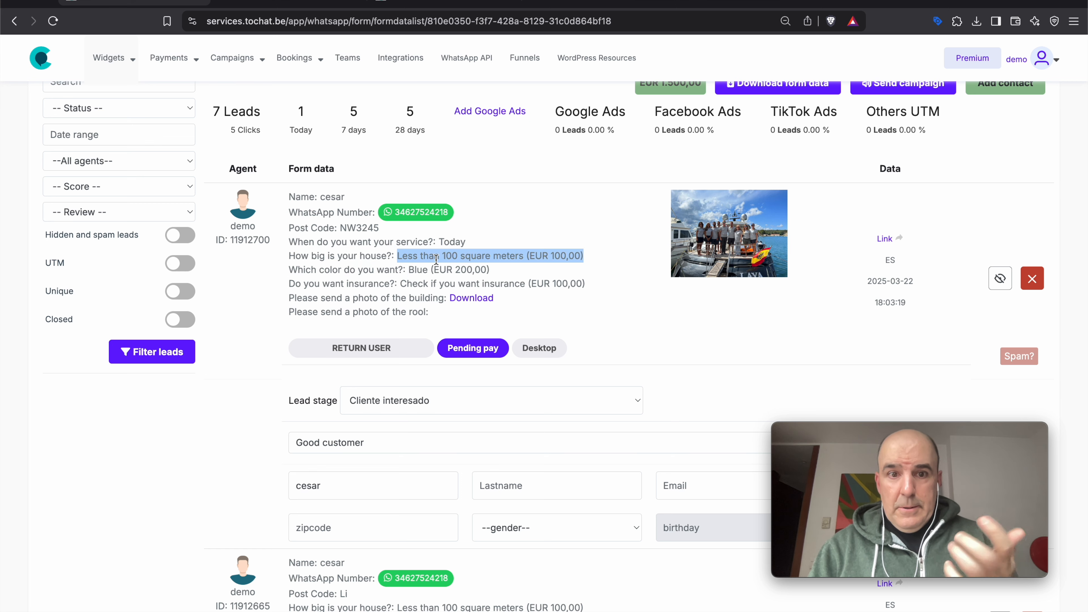
pyautogui.click(303, 211)
pyautogui.moveTo(303, 211); pyautogui.dragTo(426, 228)
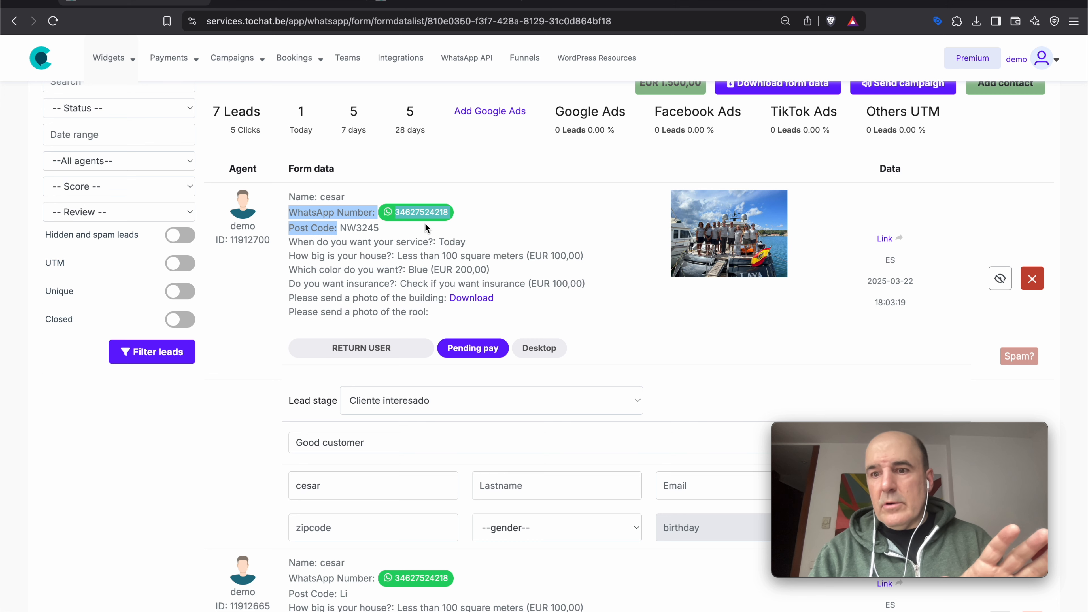
pyautogui.click(984, 234)
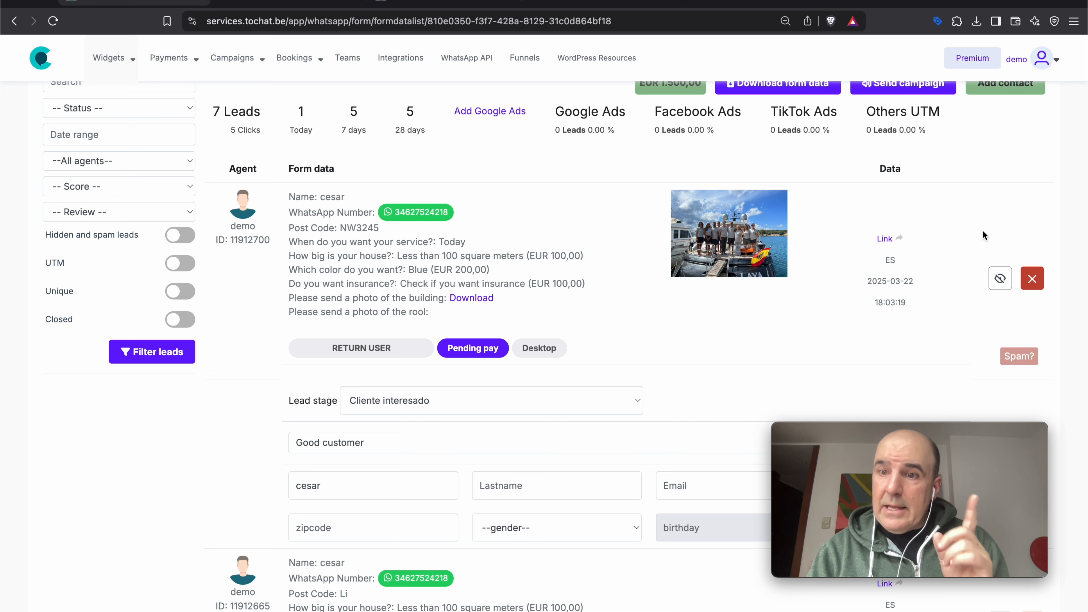